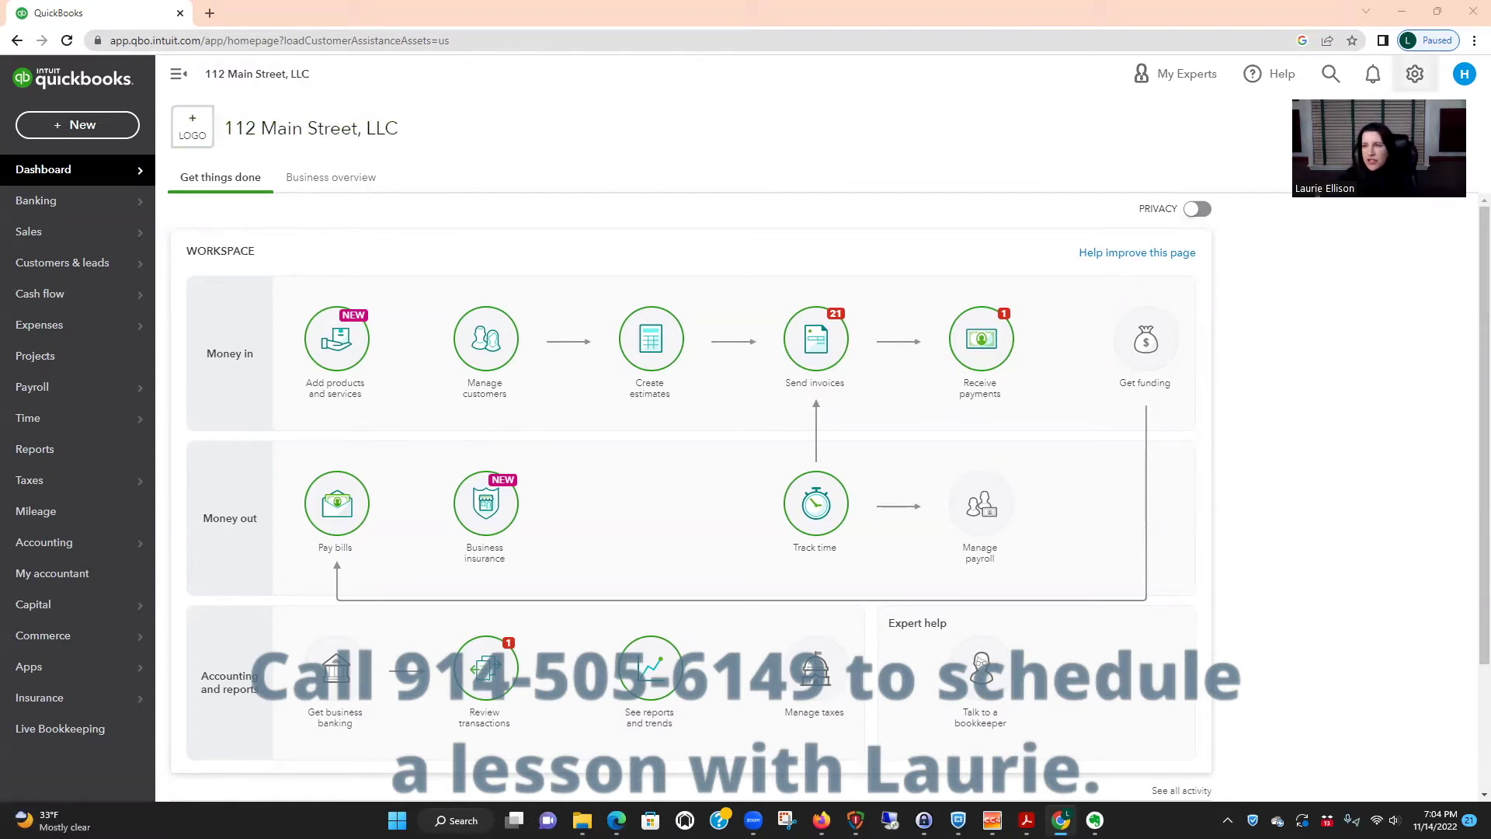
Step: Switch QuickBooks to Business view, then back to Accountant view
click(1413, 75)
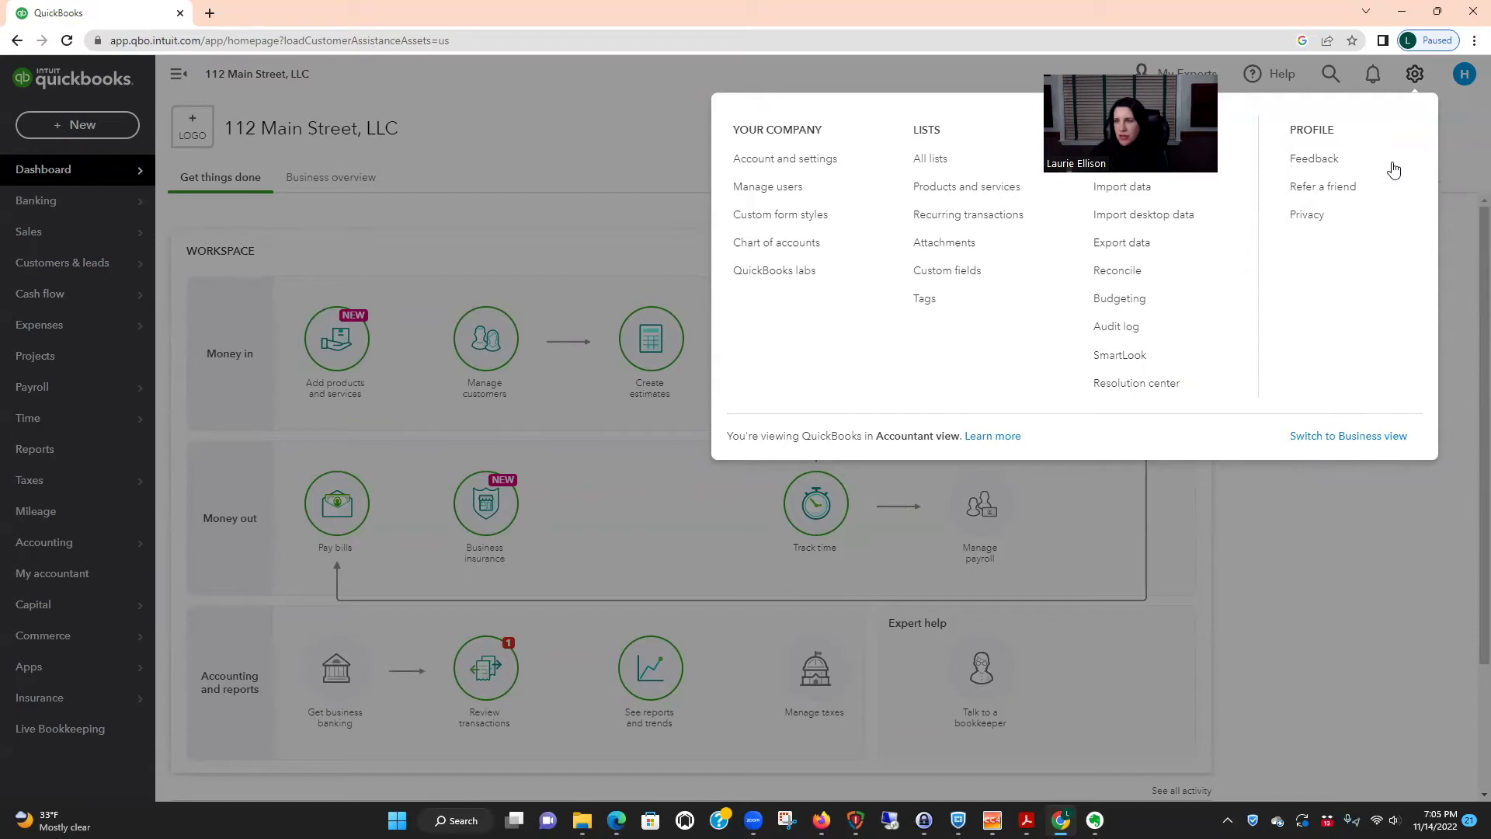
click(1337, 435)
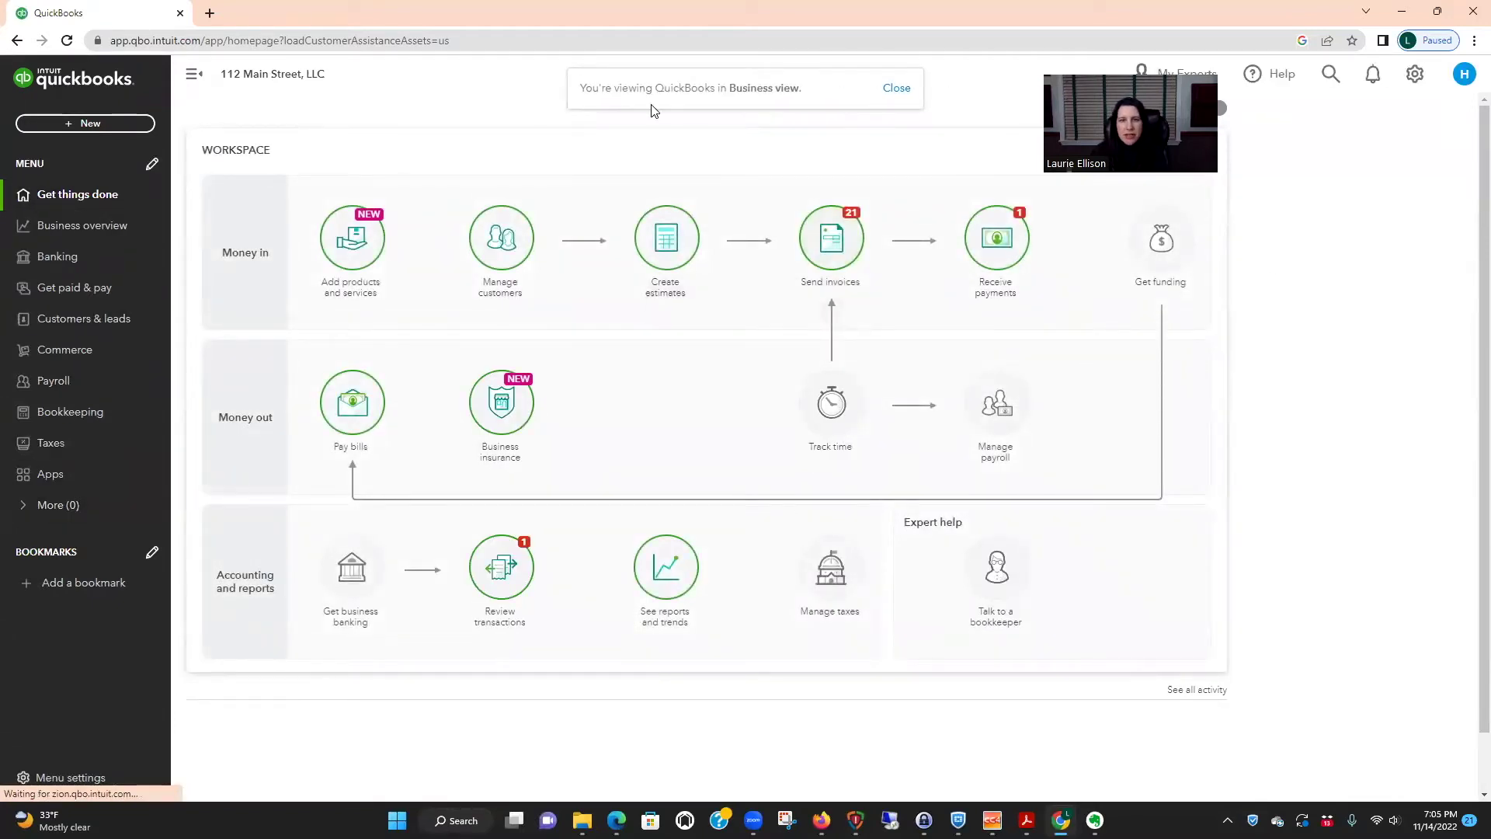
drag(731, 88, 819, 90)
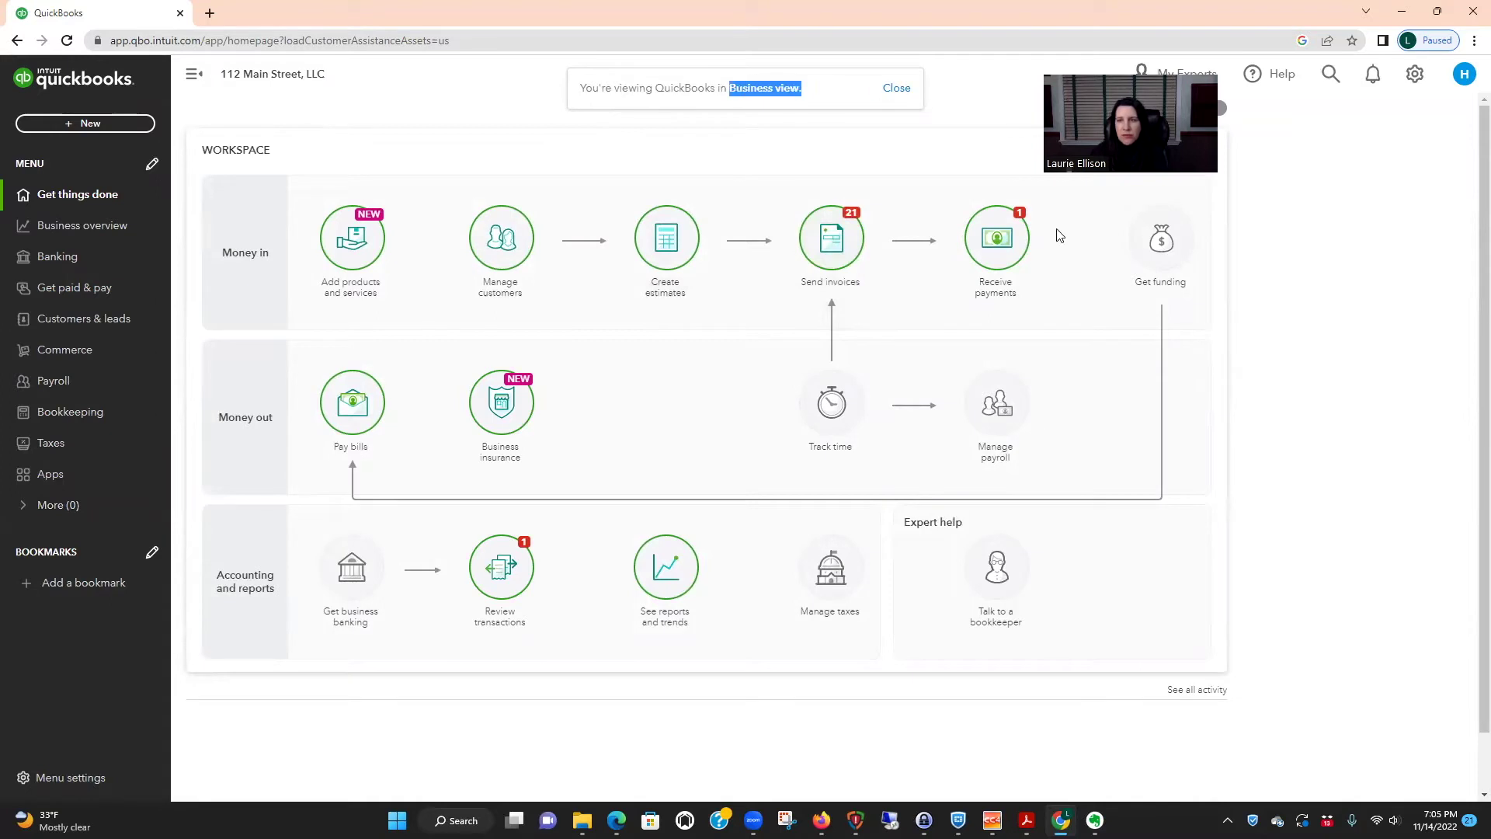
click(1400, 207)
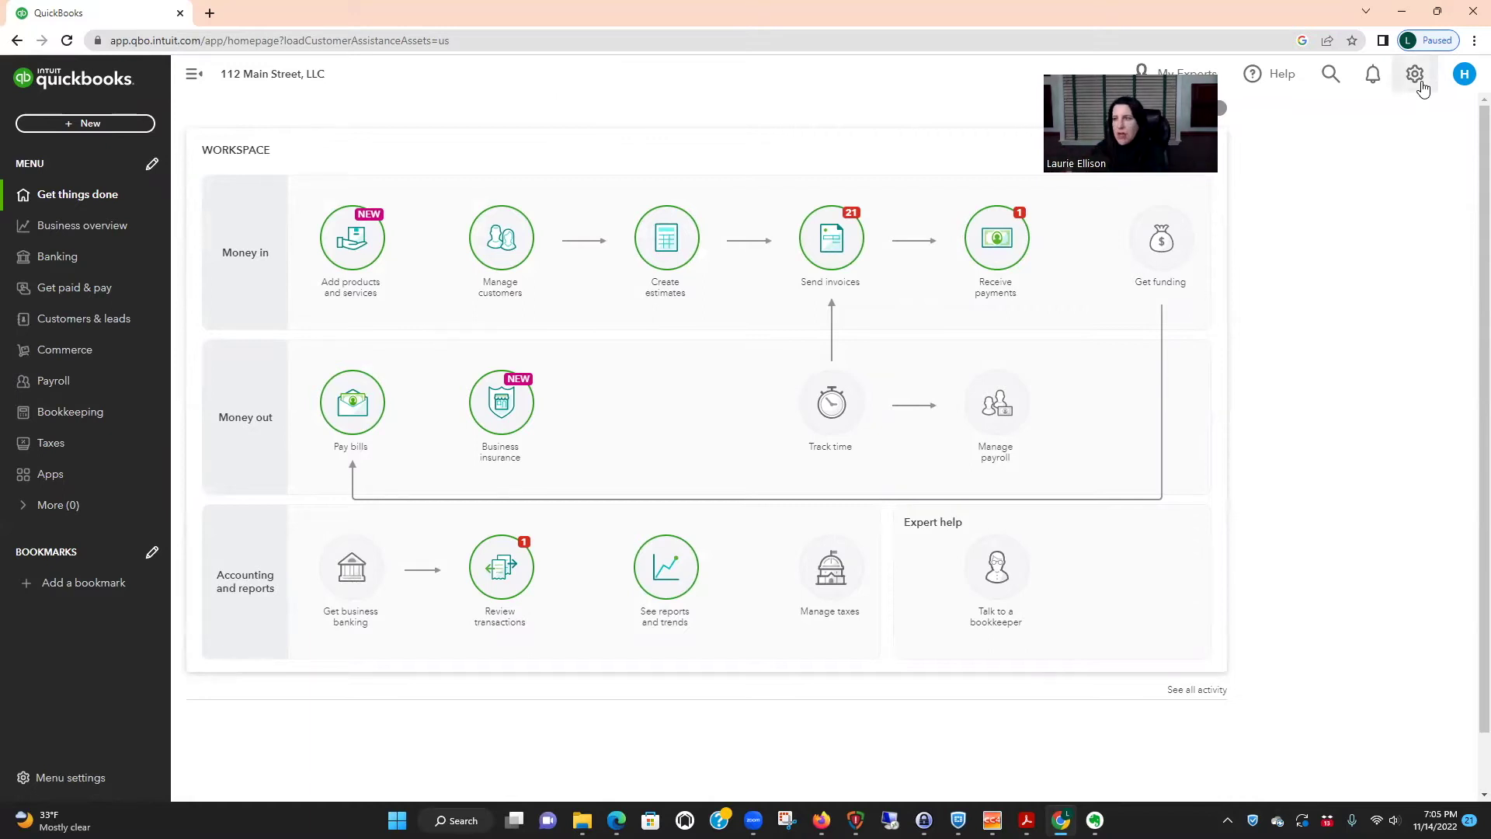
click(1415, 74)
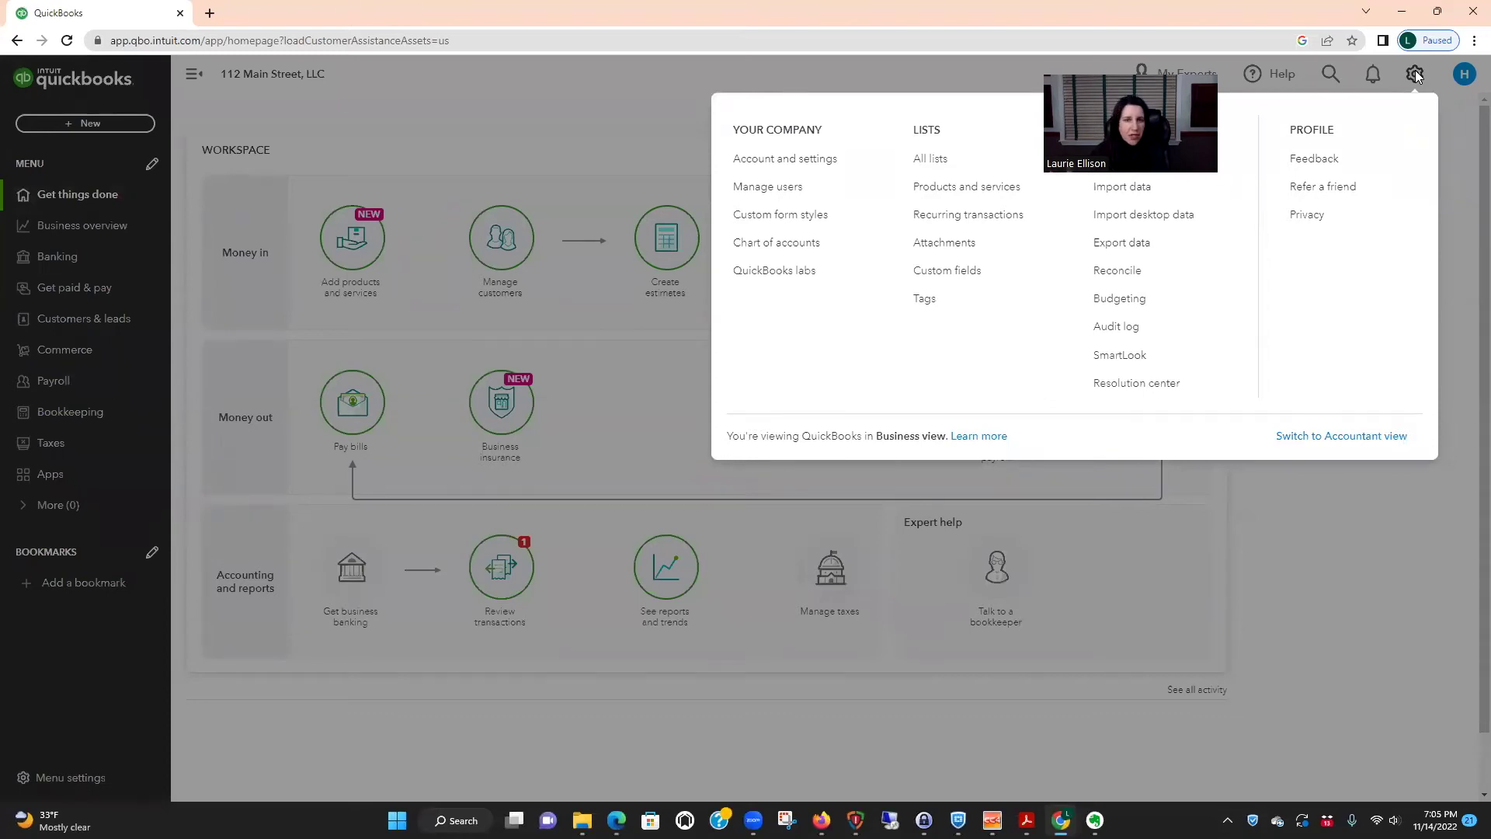
click(1335, 433)
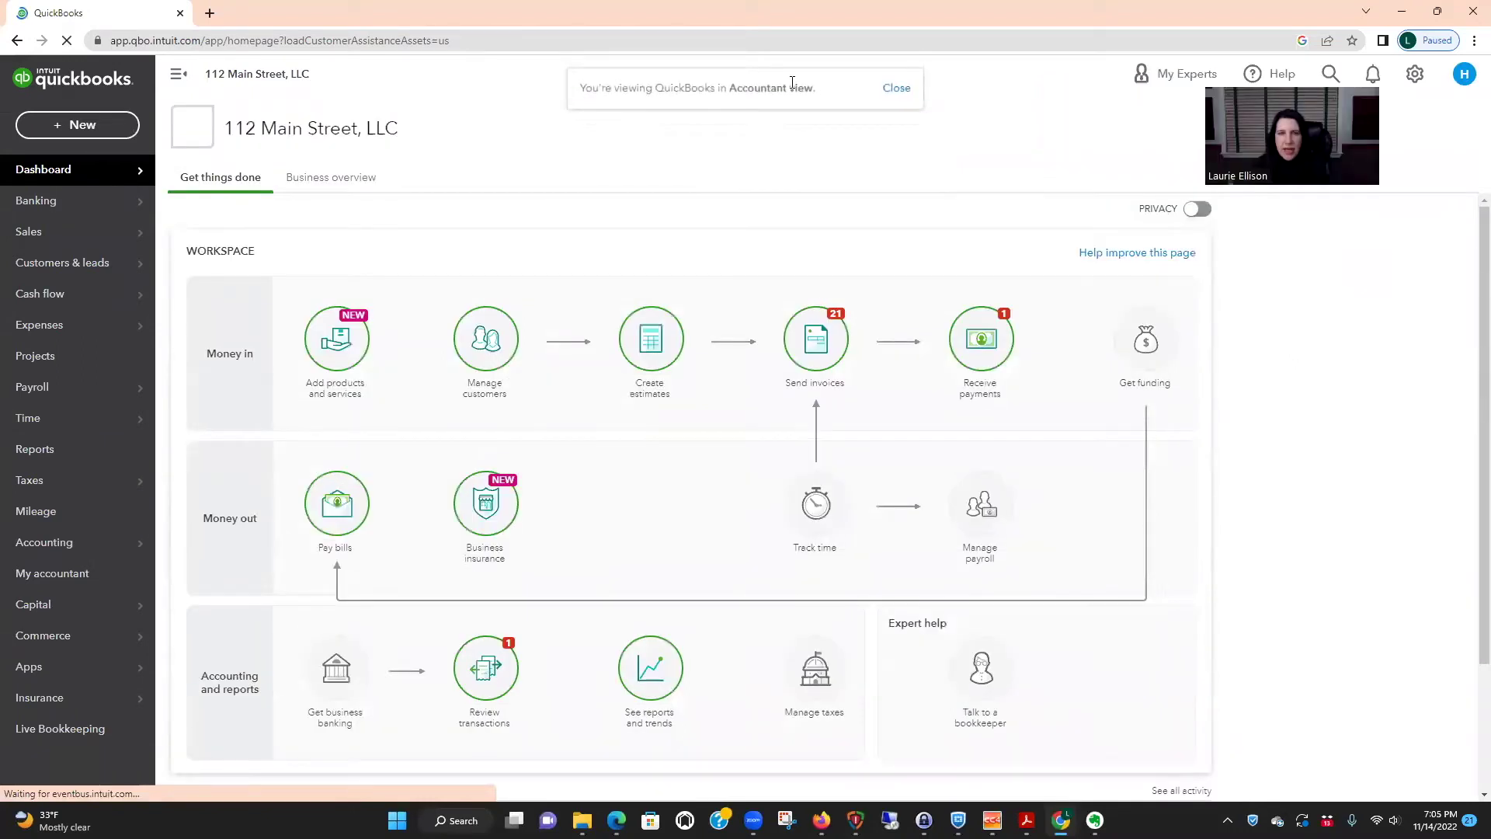
drag(728, 87, 827, 95)
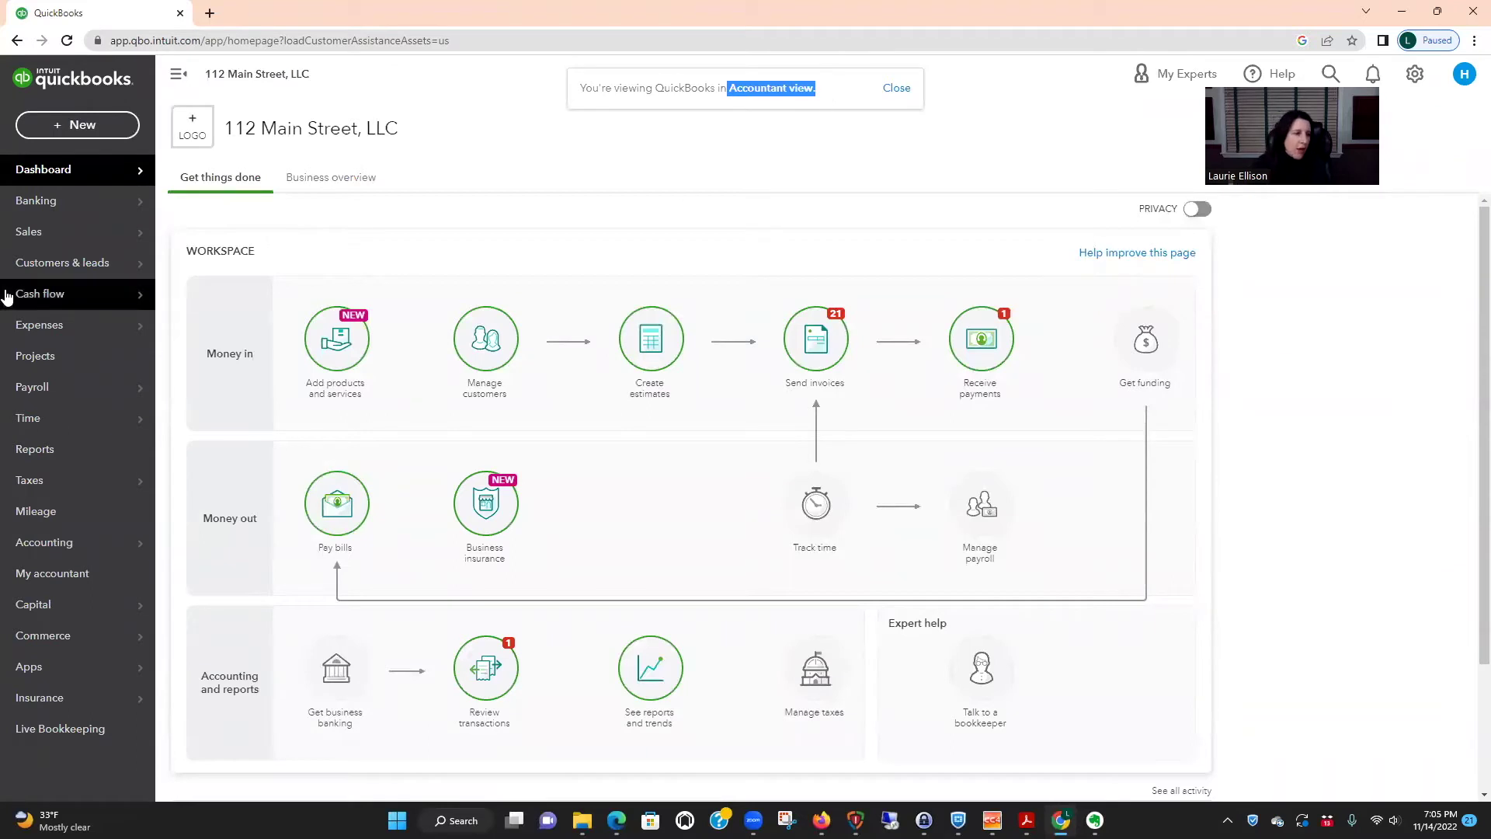
Step: Open the Chart of Accounts and find the Building One and Building Two rental income accounts
mouse_move(108, 238)
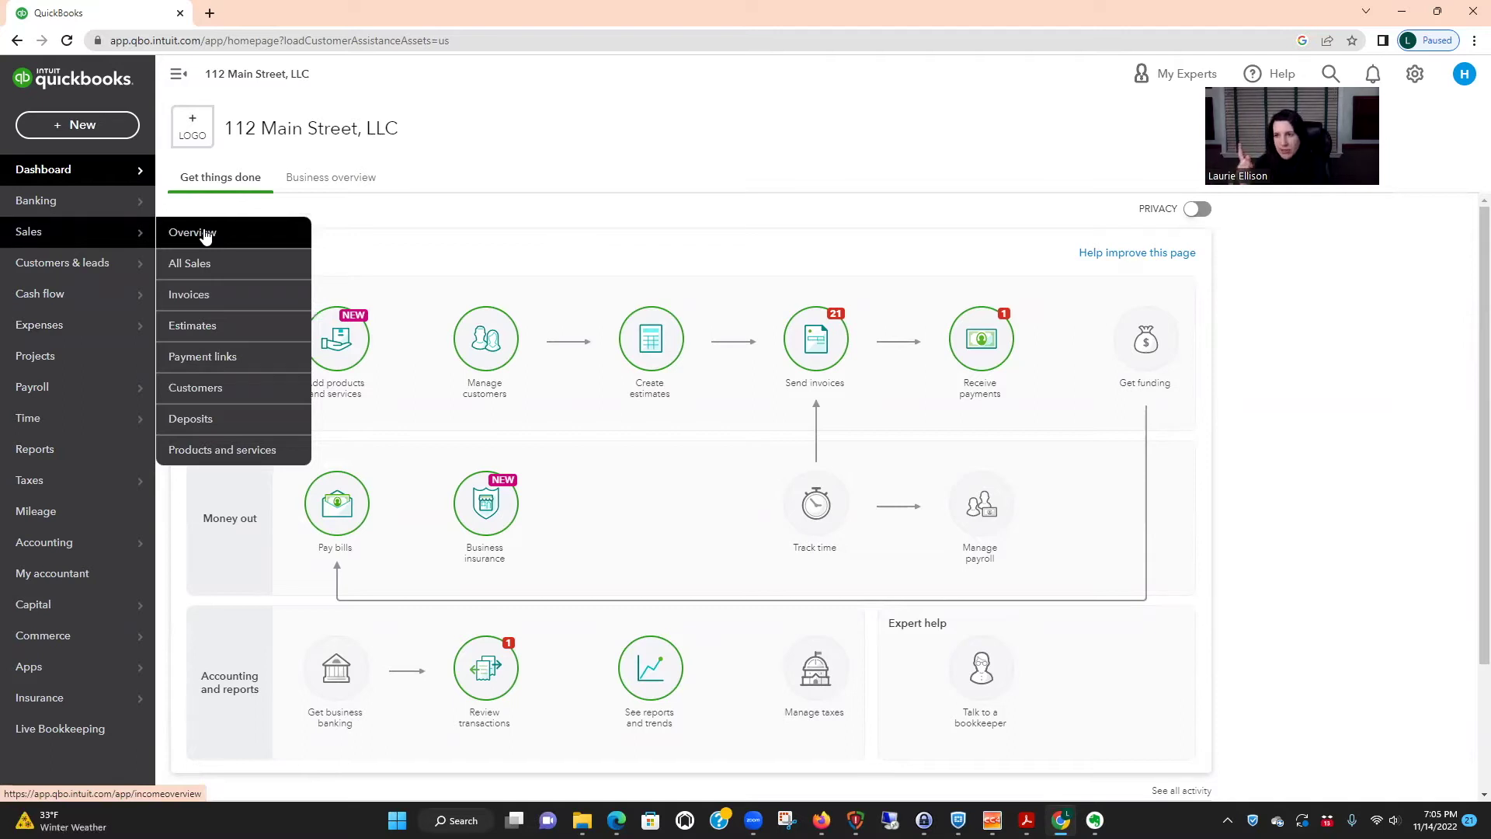
mouse_move(116, 542)
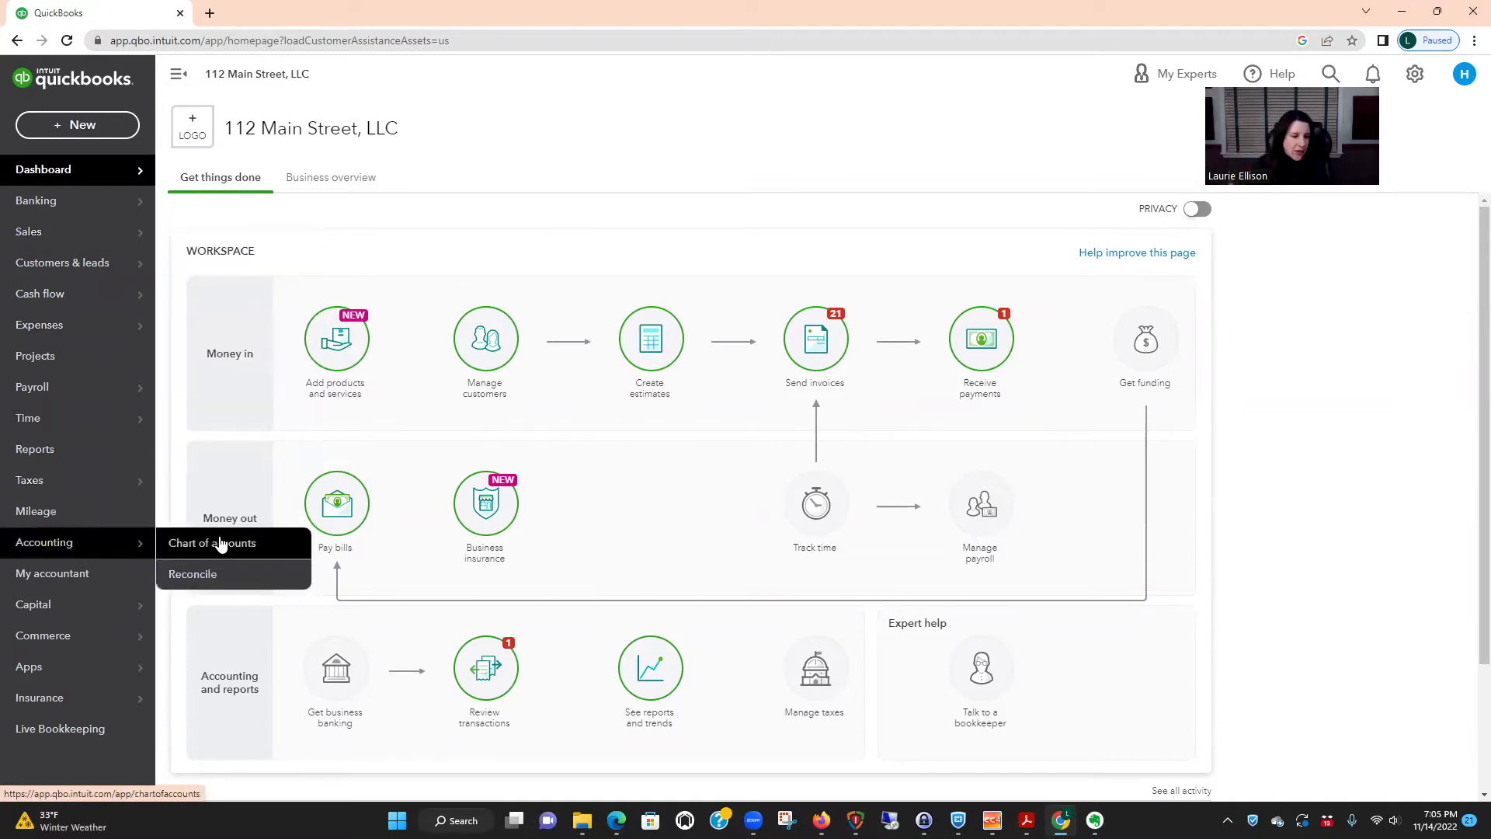
click(217, 543)
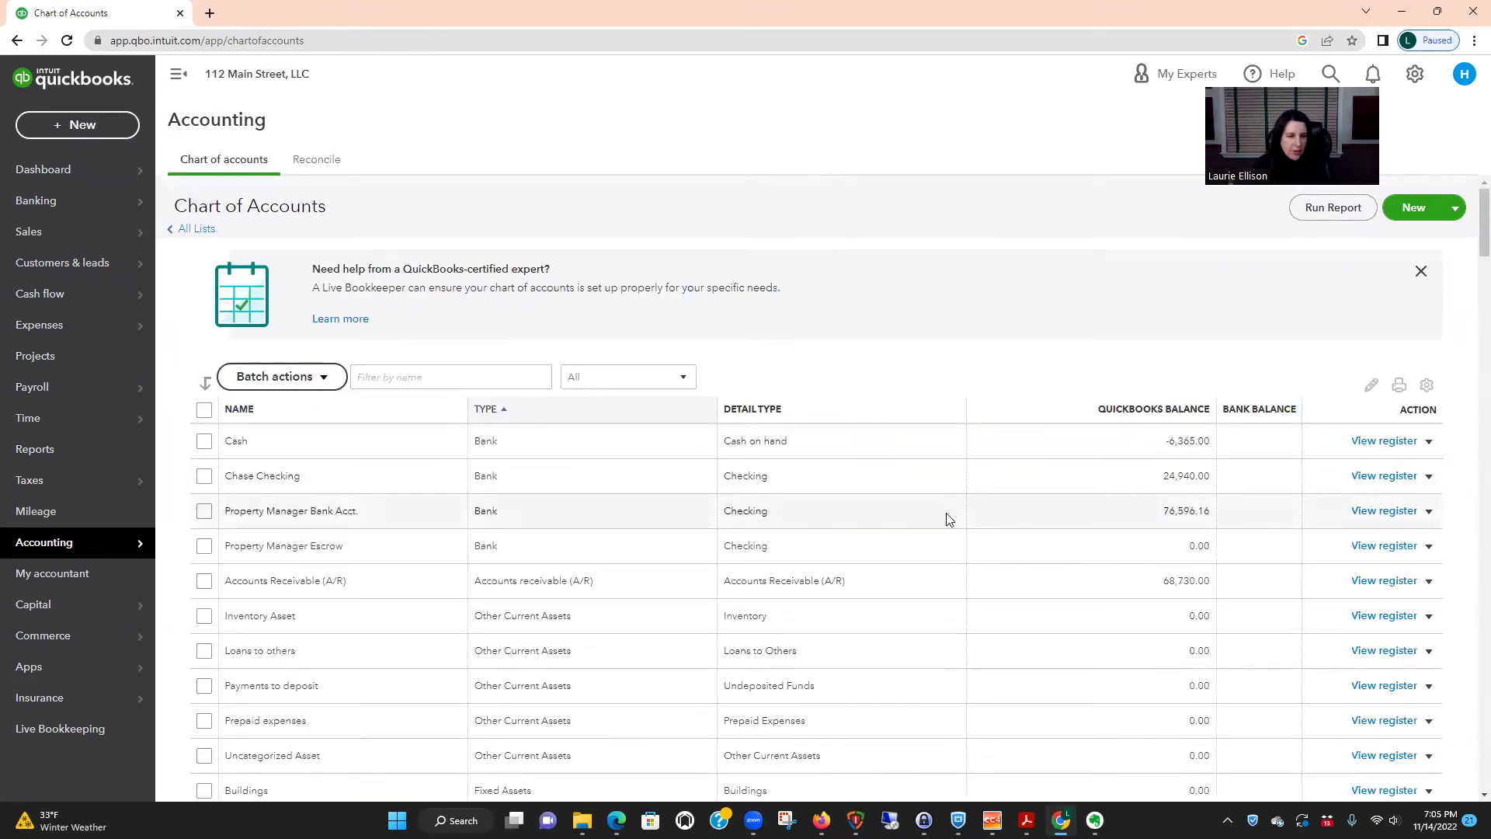
scroll(946, 522, down, 5)
scroll(948, 519, up, 5)
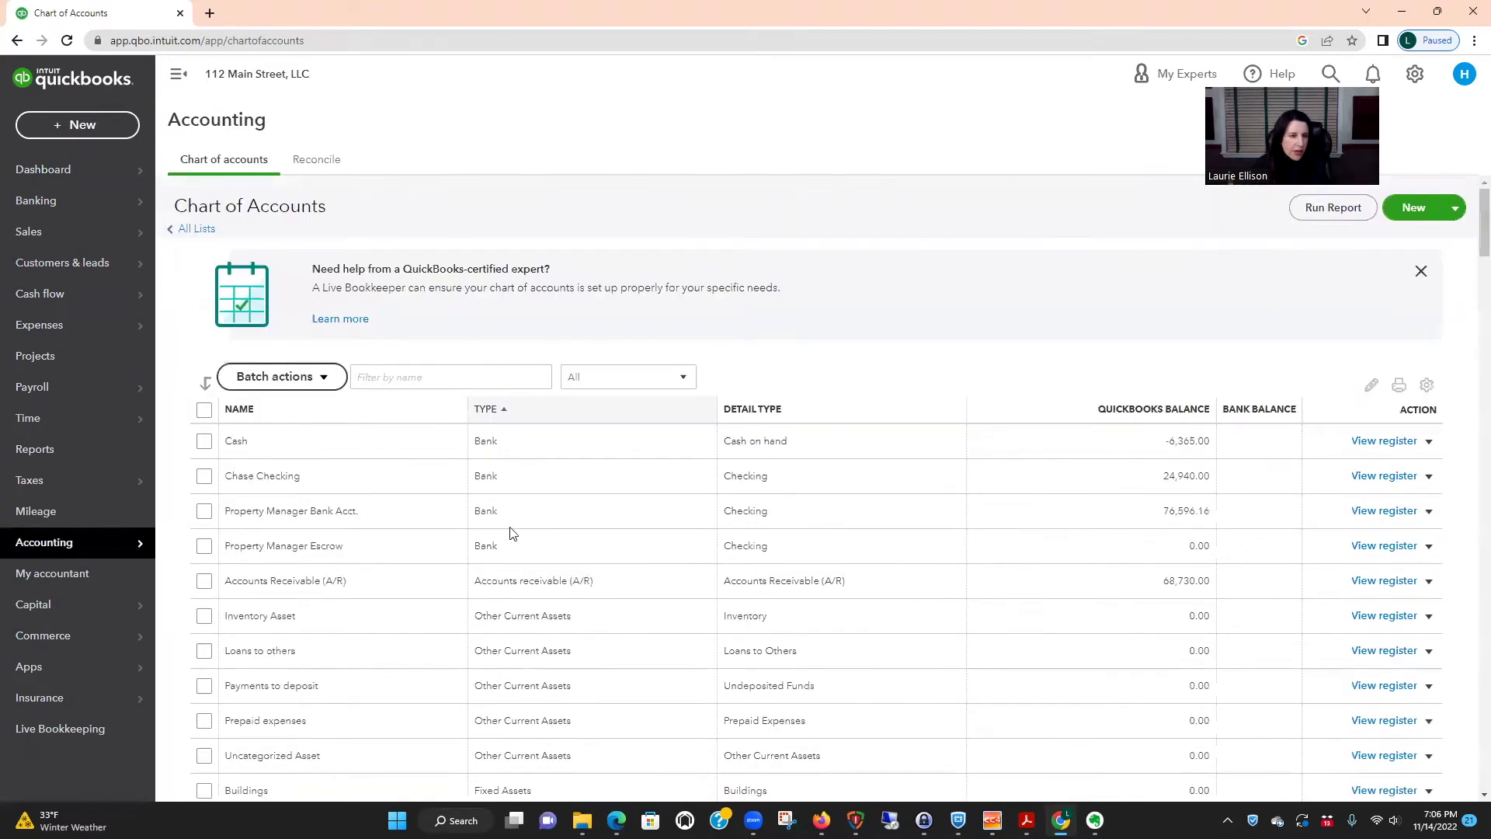
scroll(875, 514, down, 5)
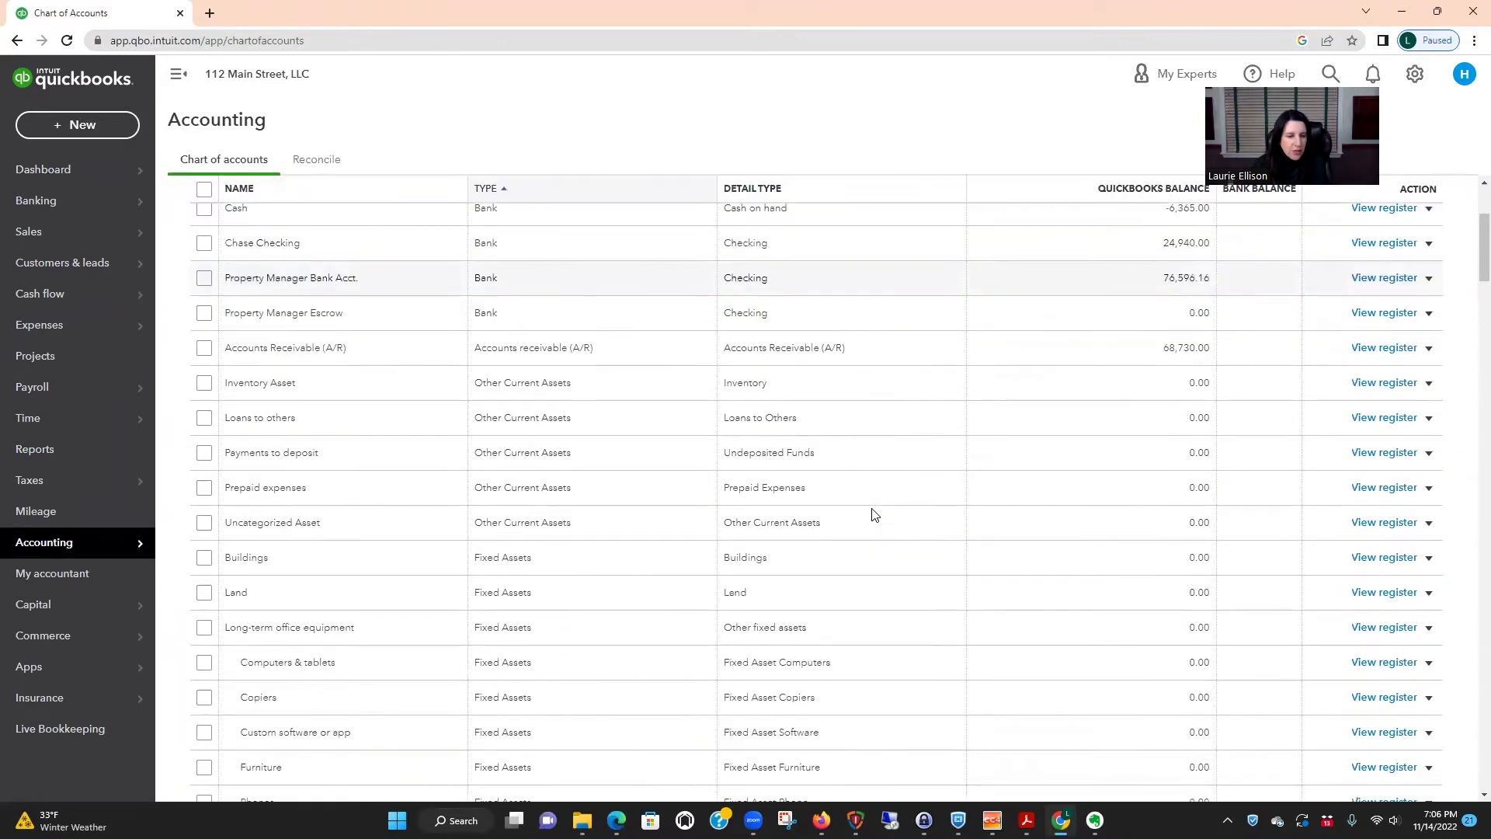
scroll(874, 514, down, 10)
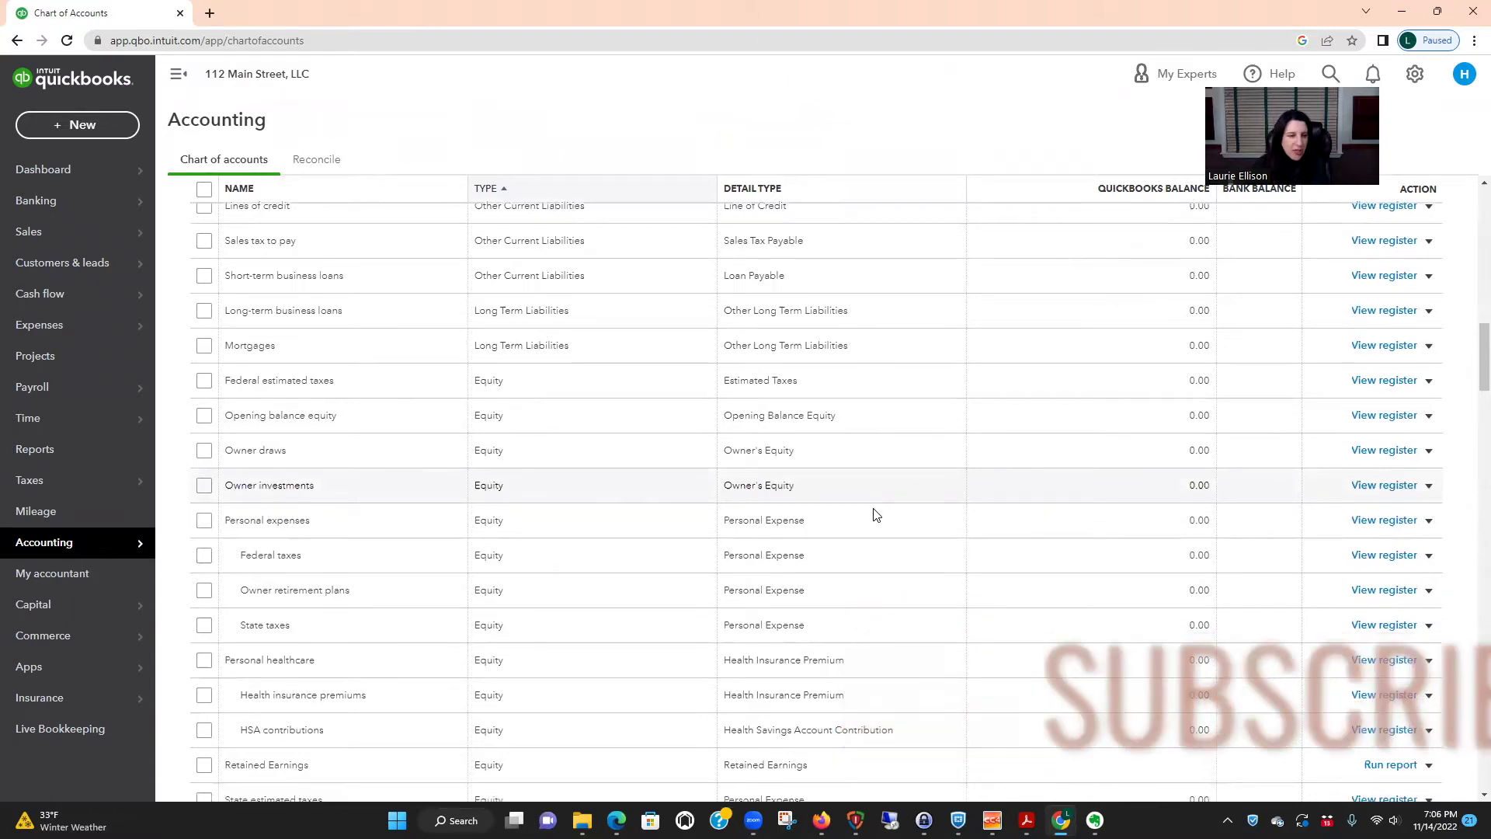
scroll(875, 514, down, 7)
scroll(699, 435, down, 2)
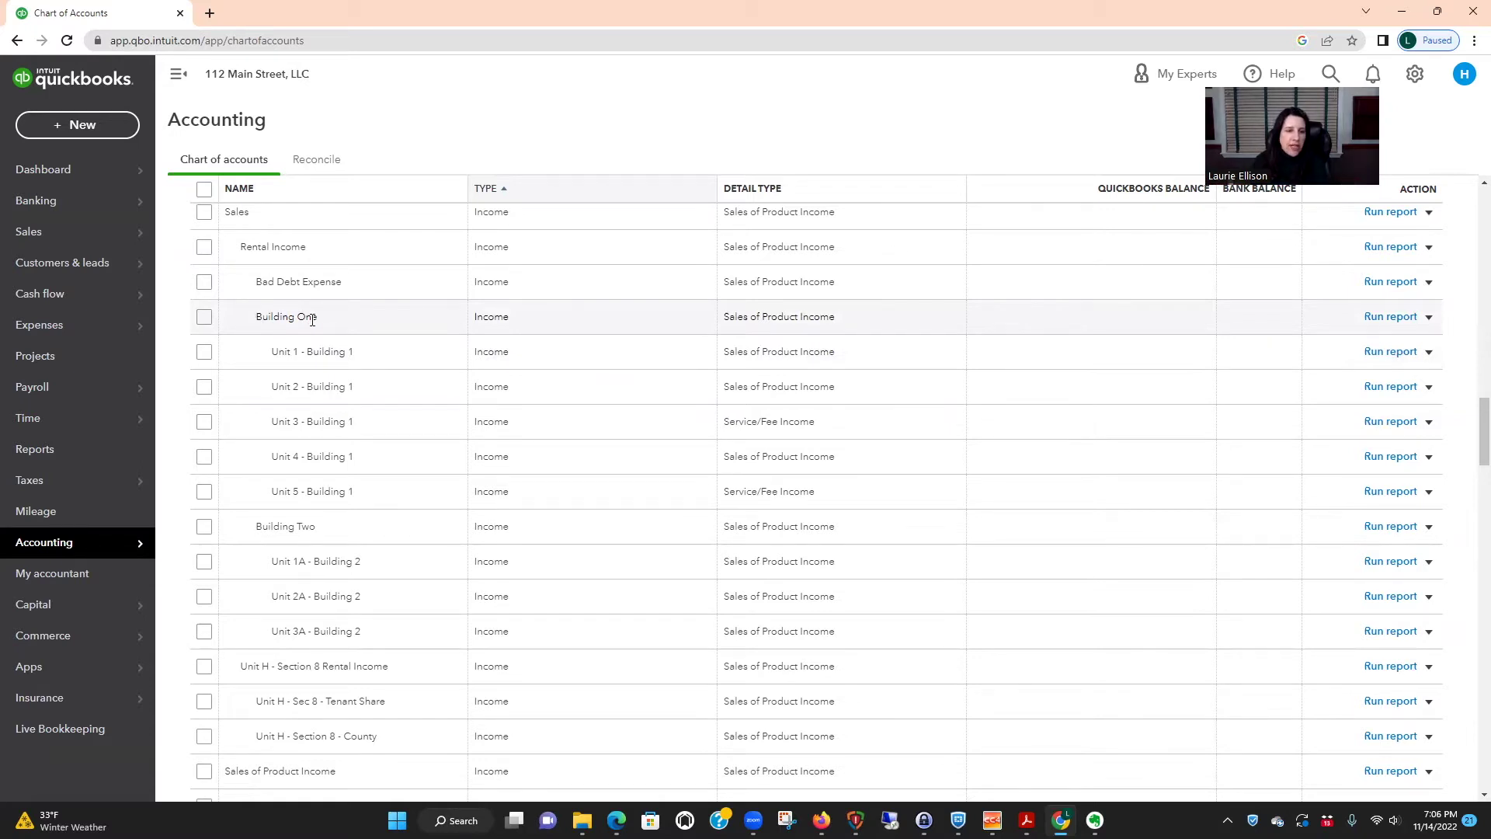
drag(315, 318, 256, 318)
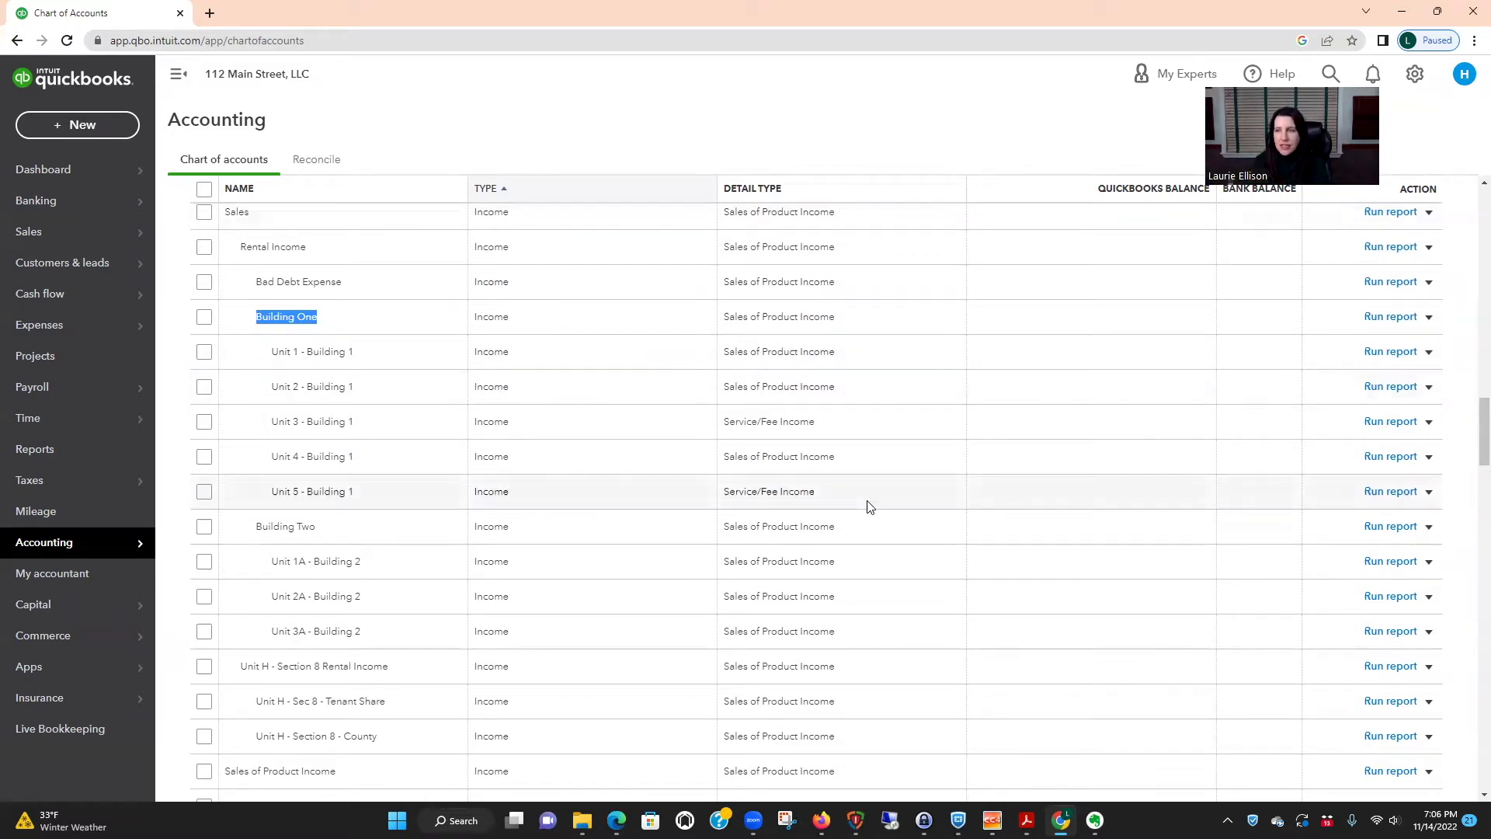
scroll(874, 505, up, 15)
scroll(878, 508, up, 10)
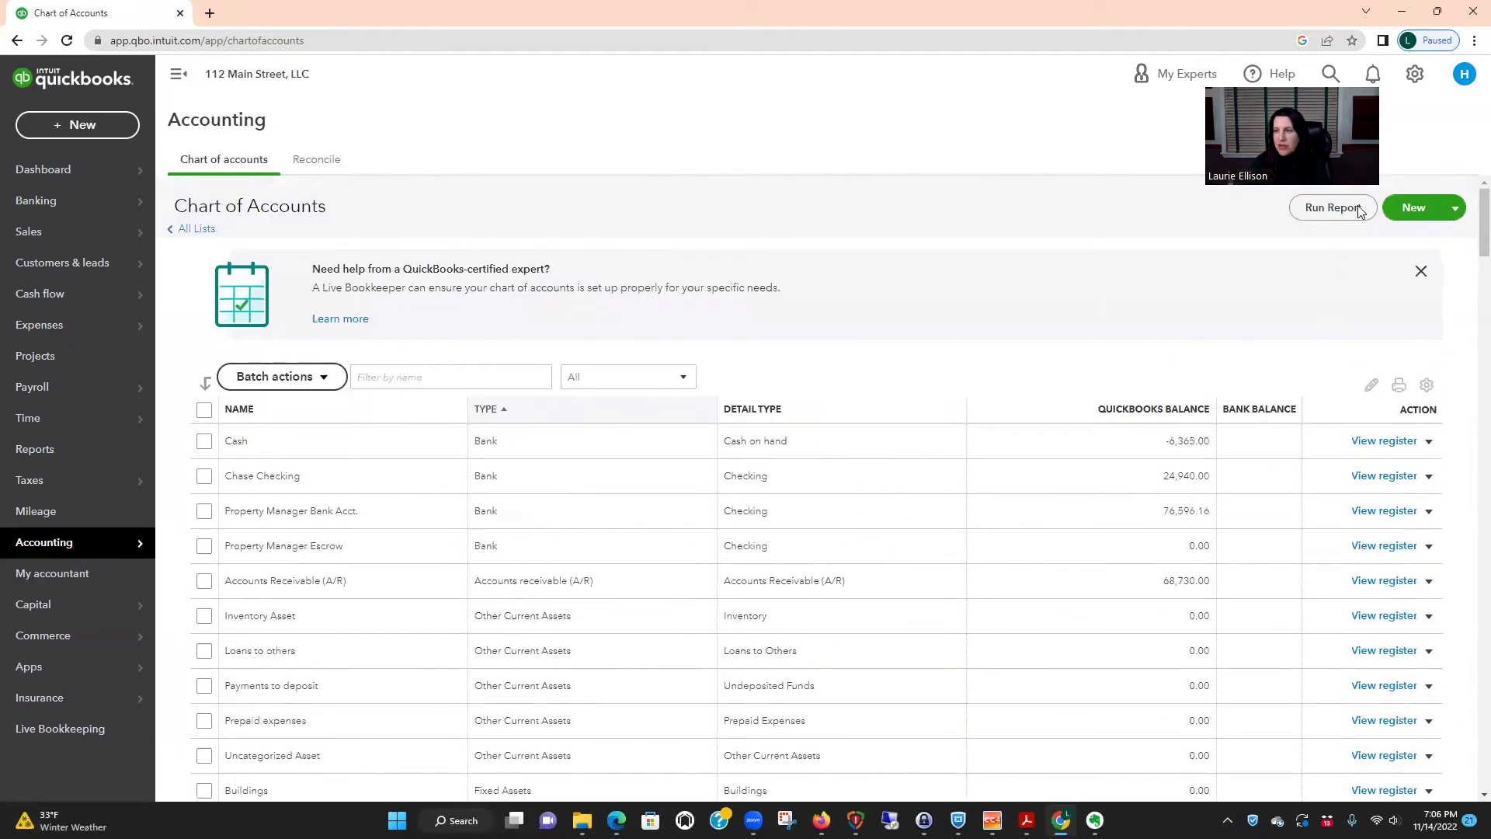
click(1415, 74)
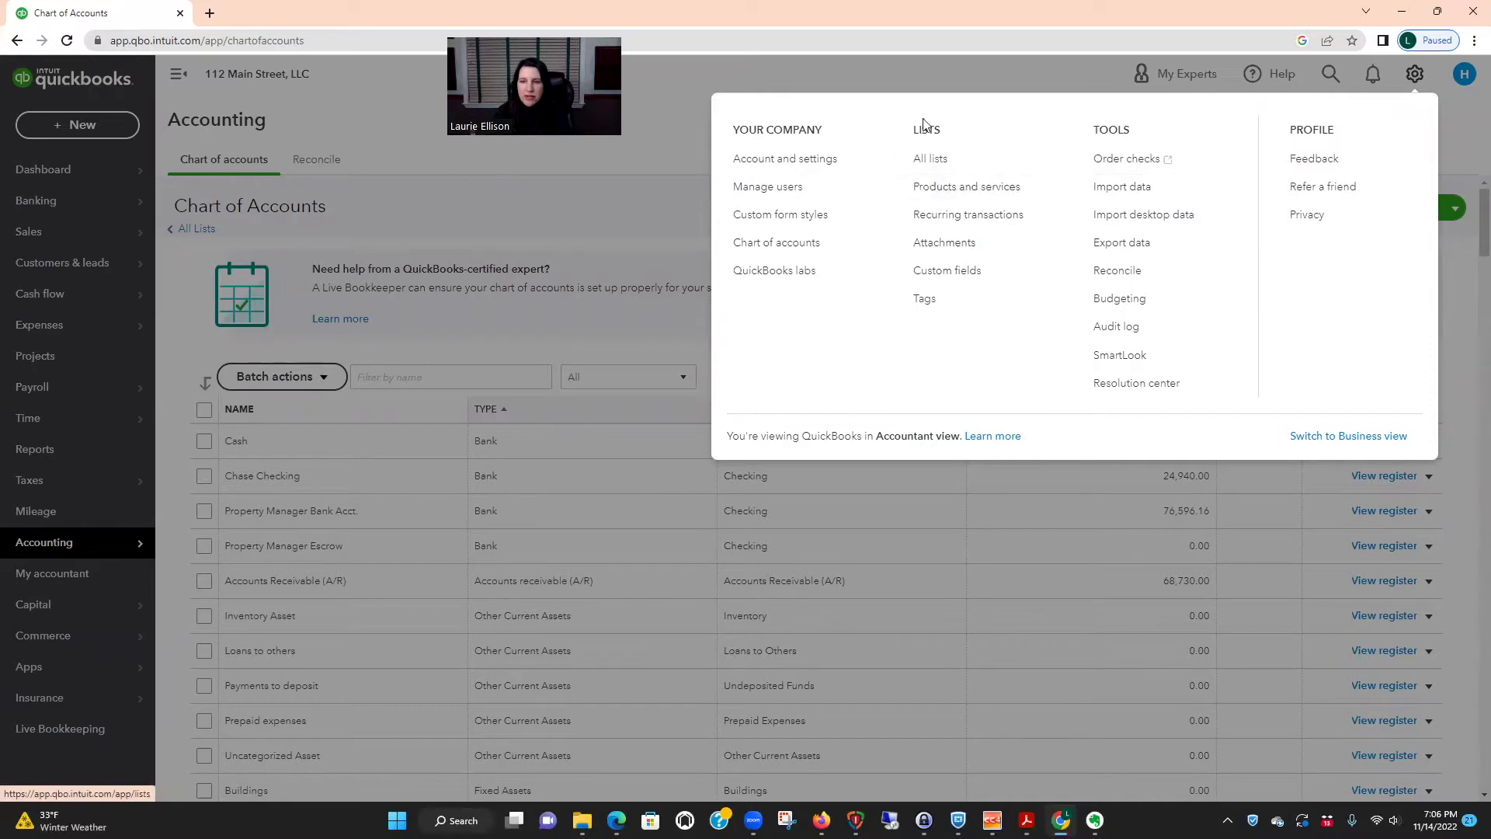
Step: Check that the B1 - Unit 3 service's income account is its Building One rental income account, leaving it unchanged
click(948, 189)
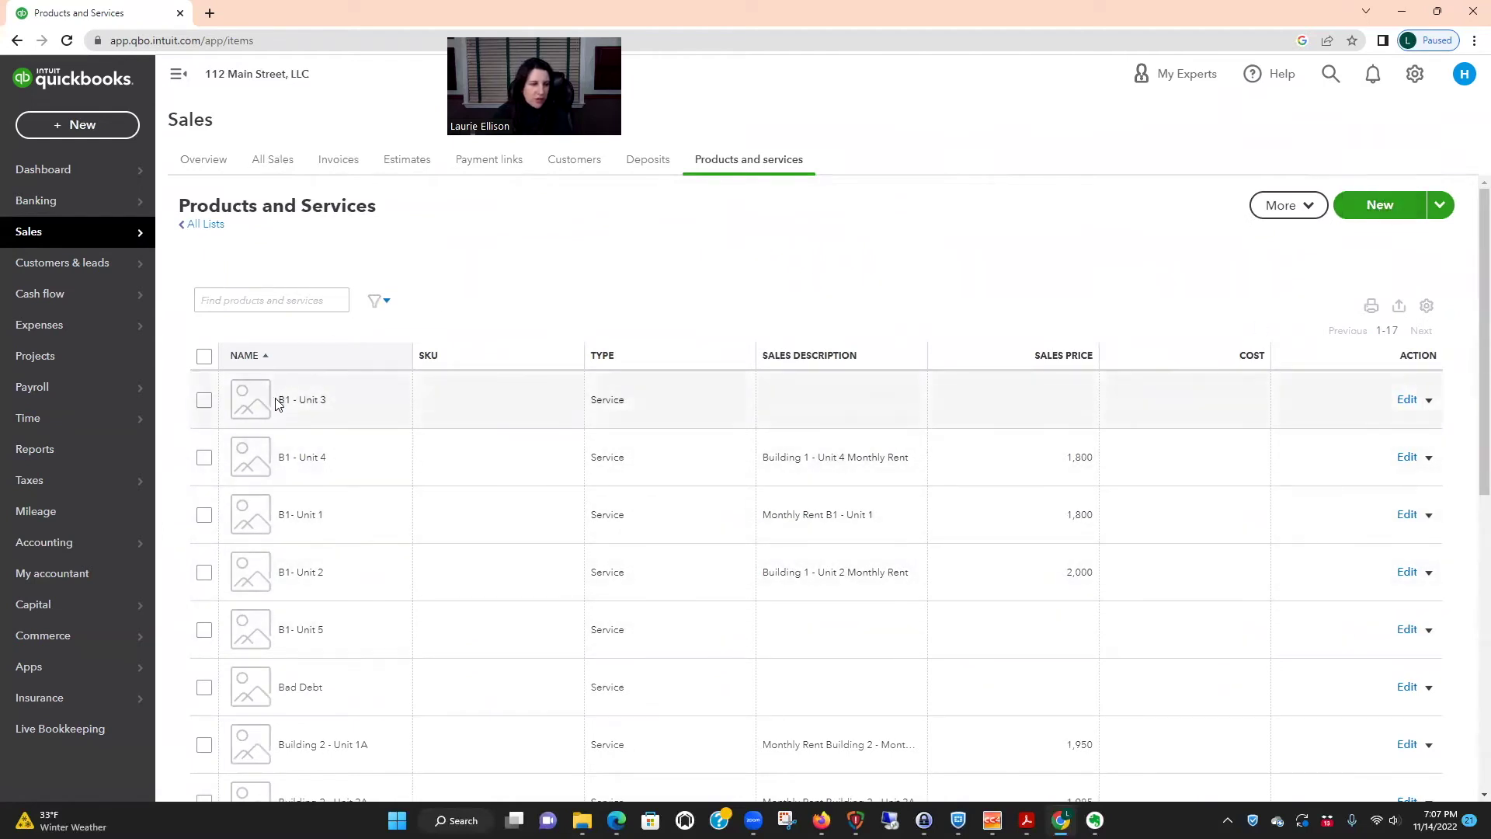
drag(276, 403, 339, 407)
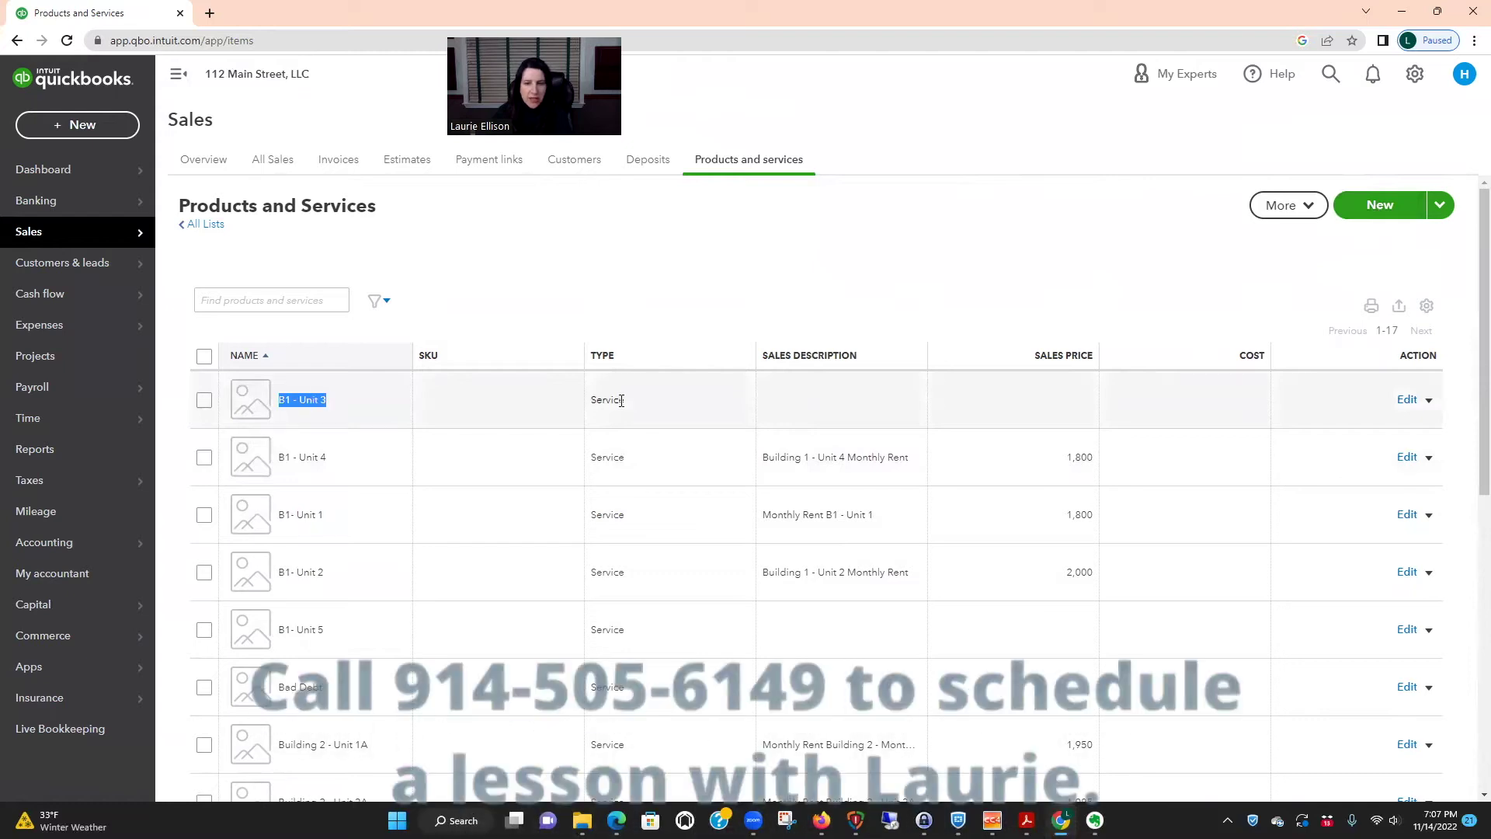
click(1406, 401)
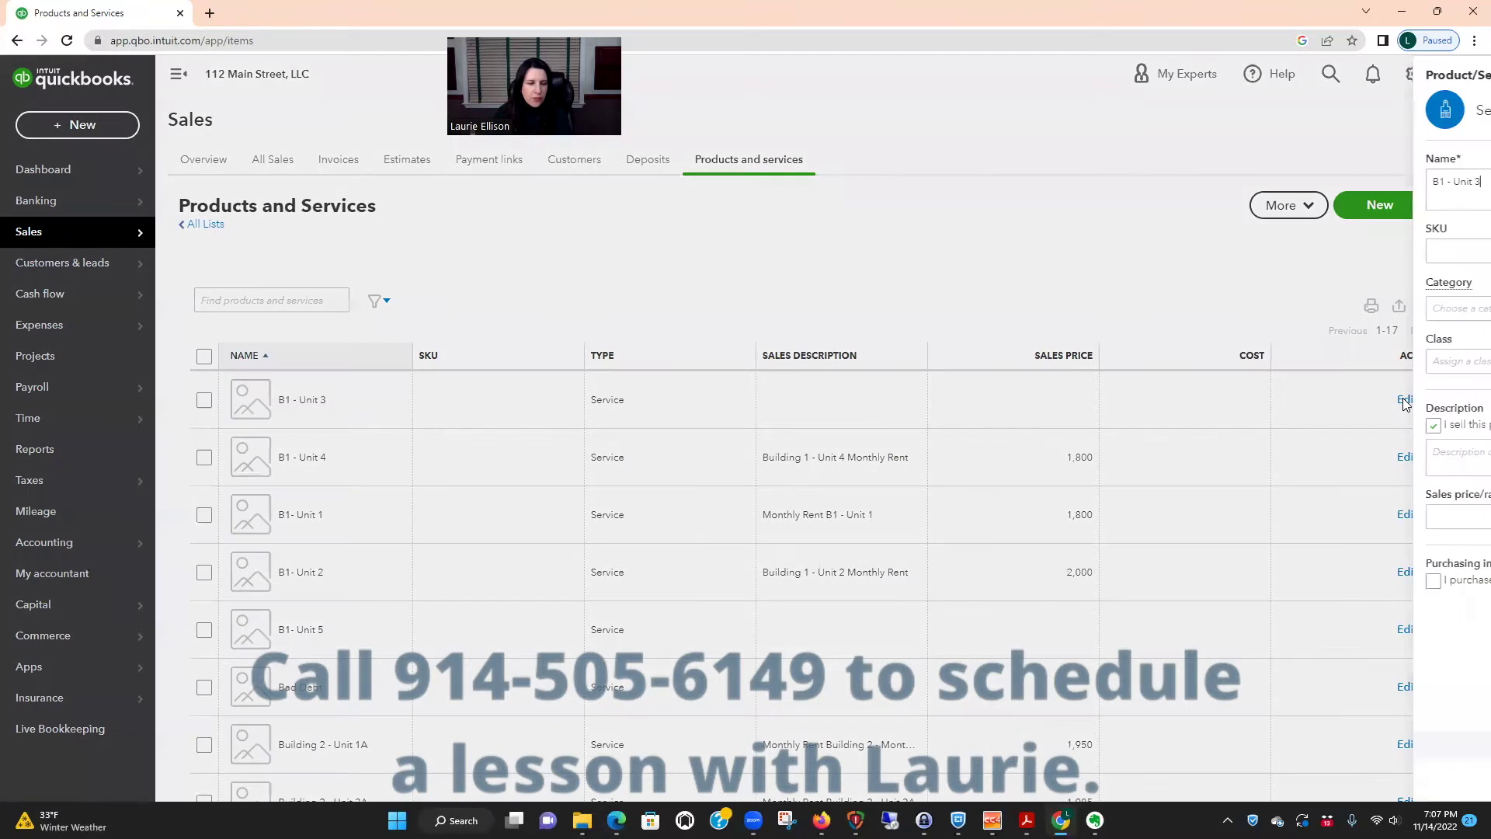
click(1467, 519)
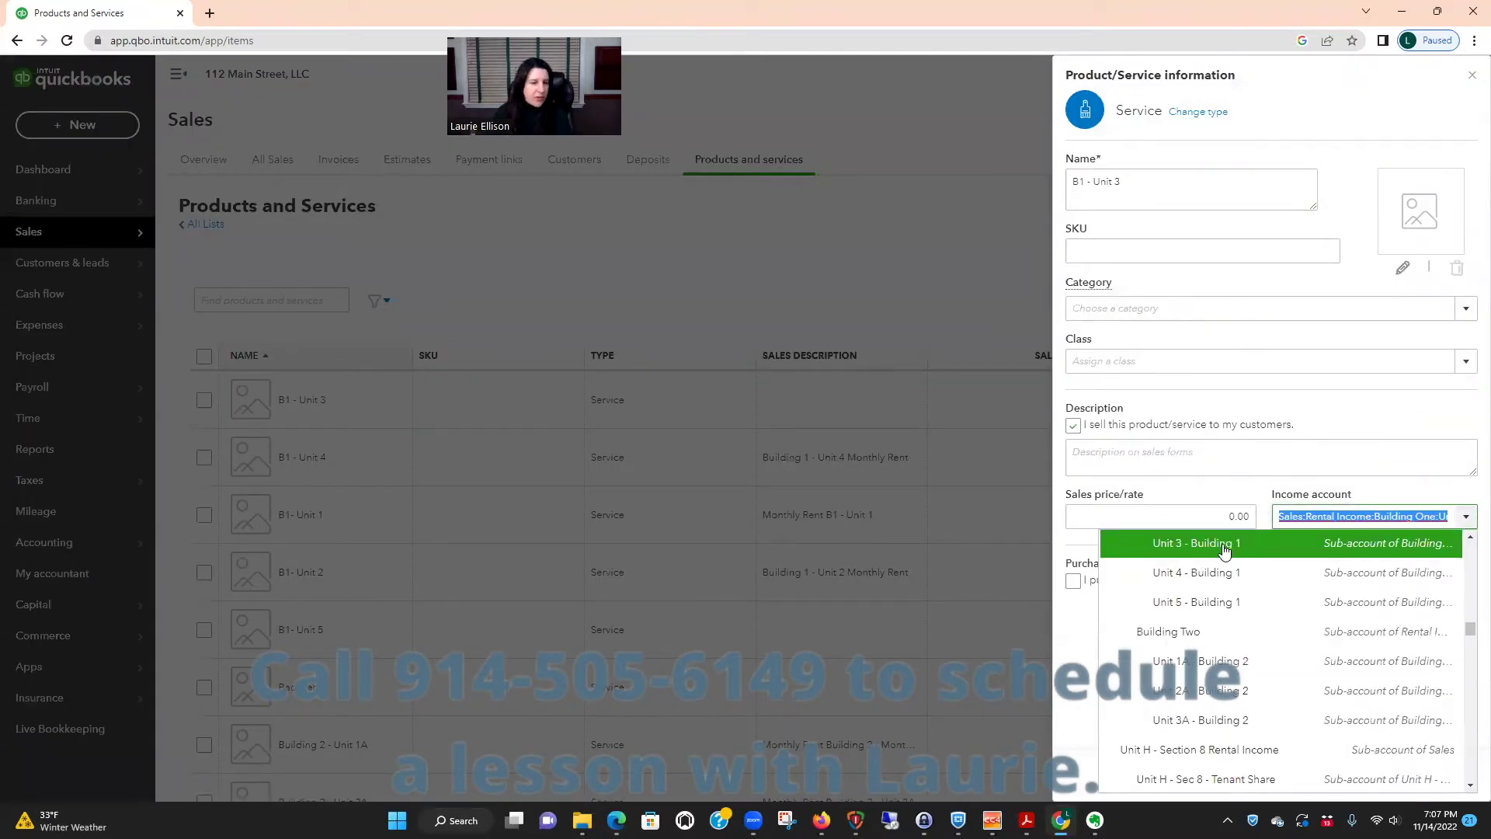
click(1388, 99)
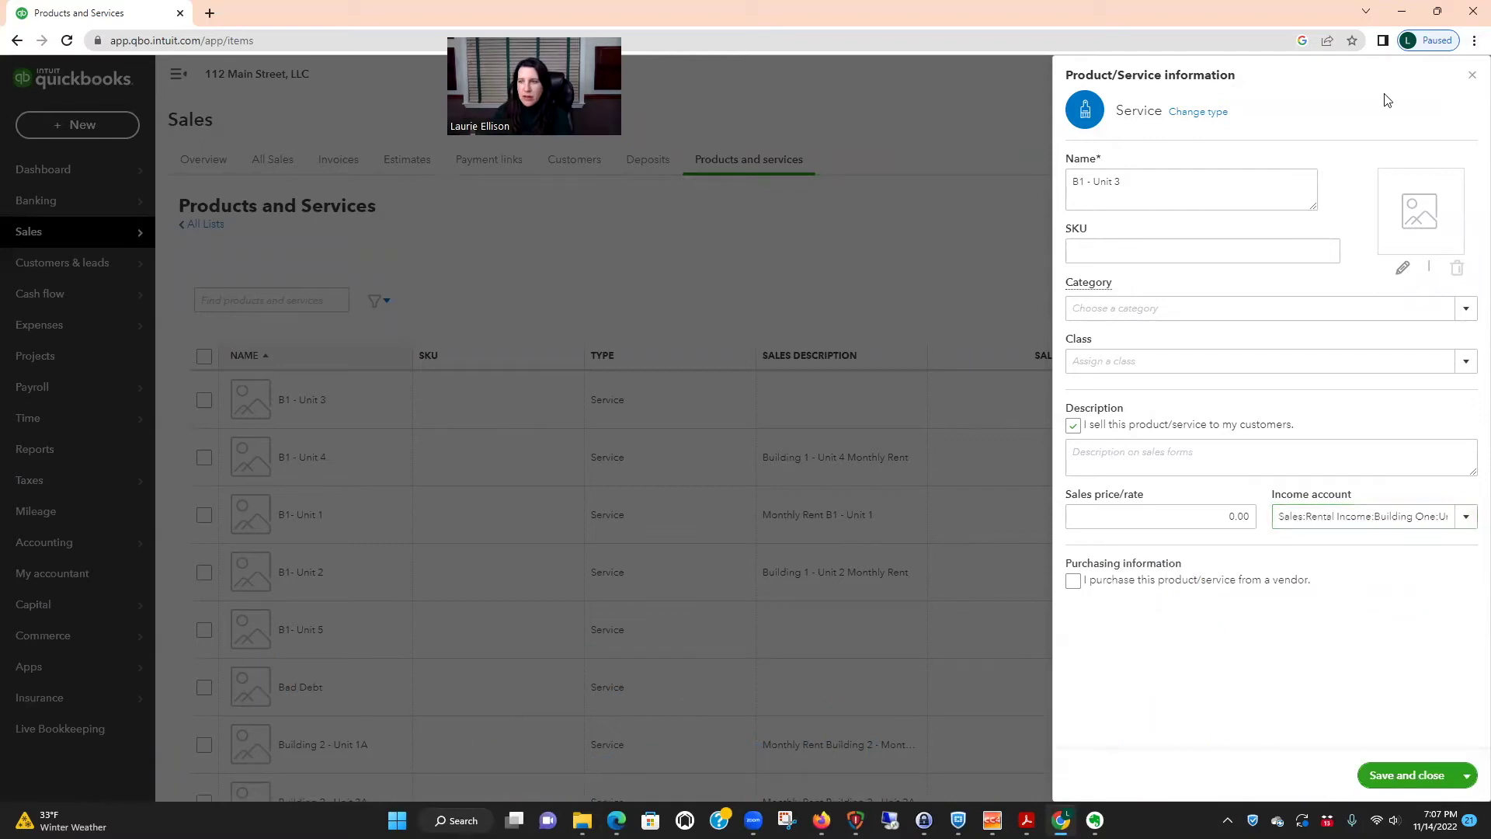
click(1468, 77)
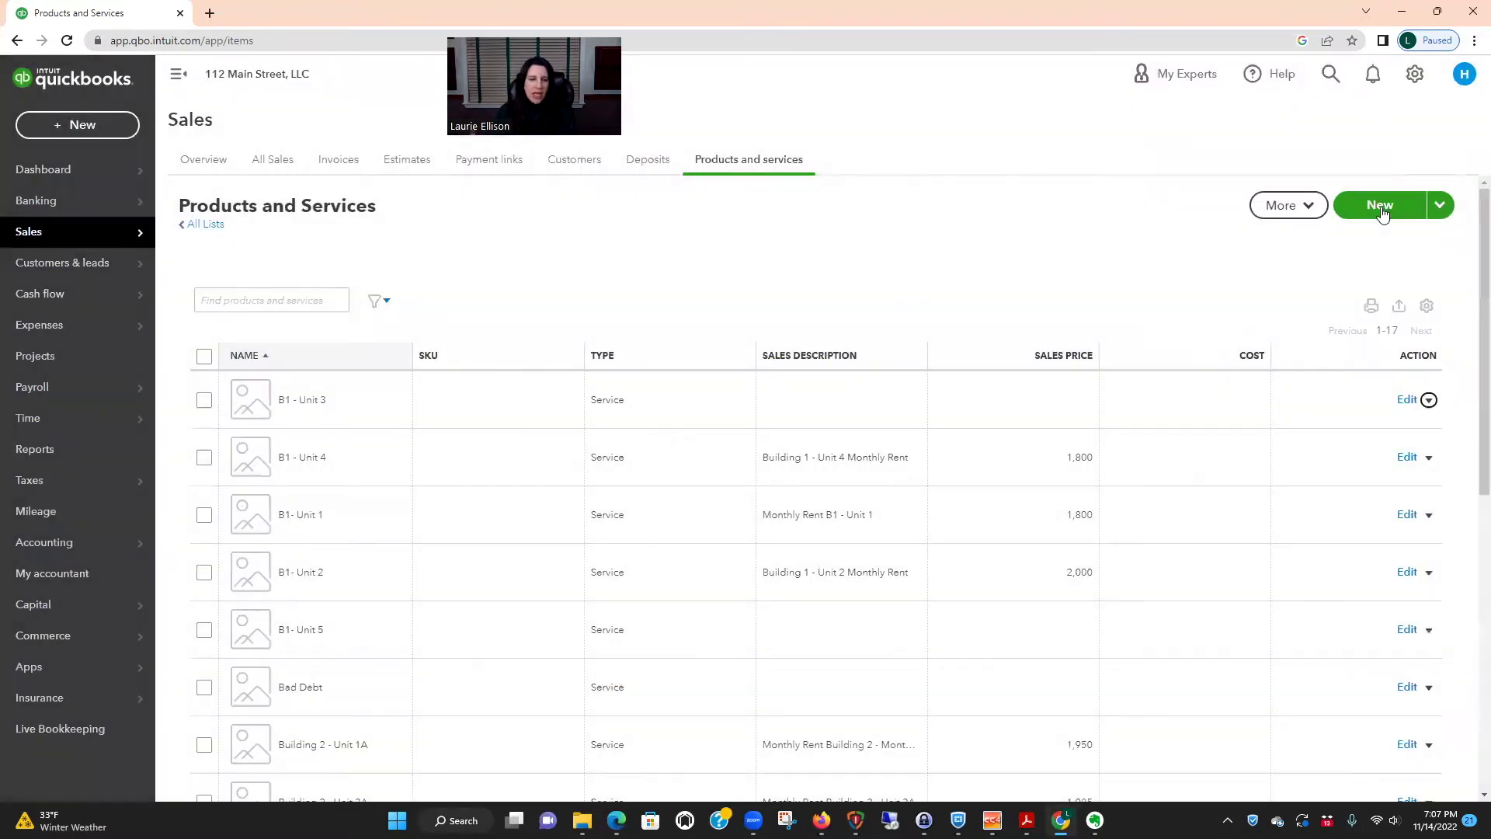
click(1381, 211)
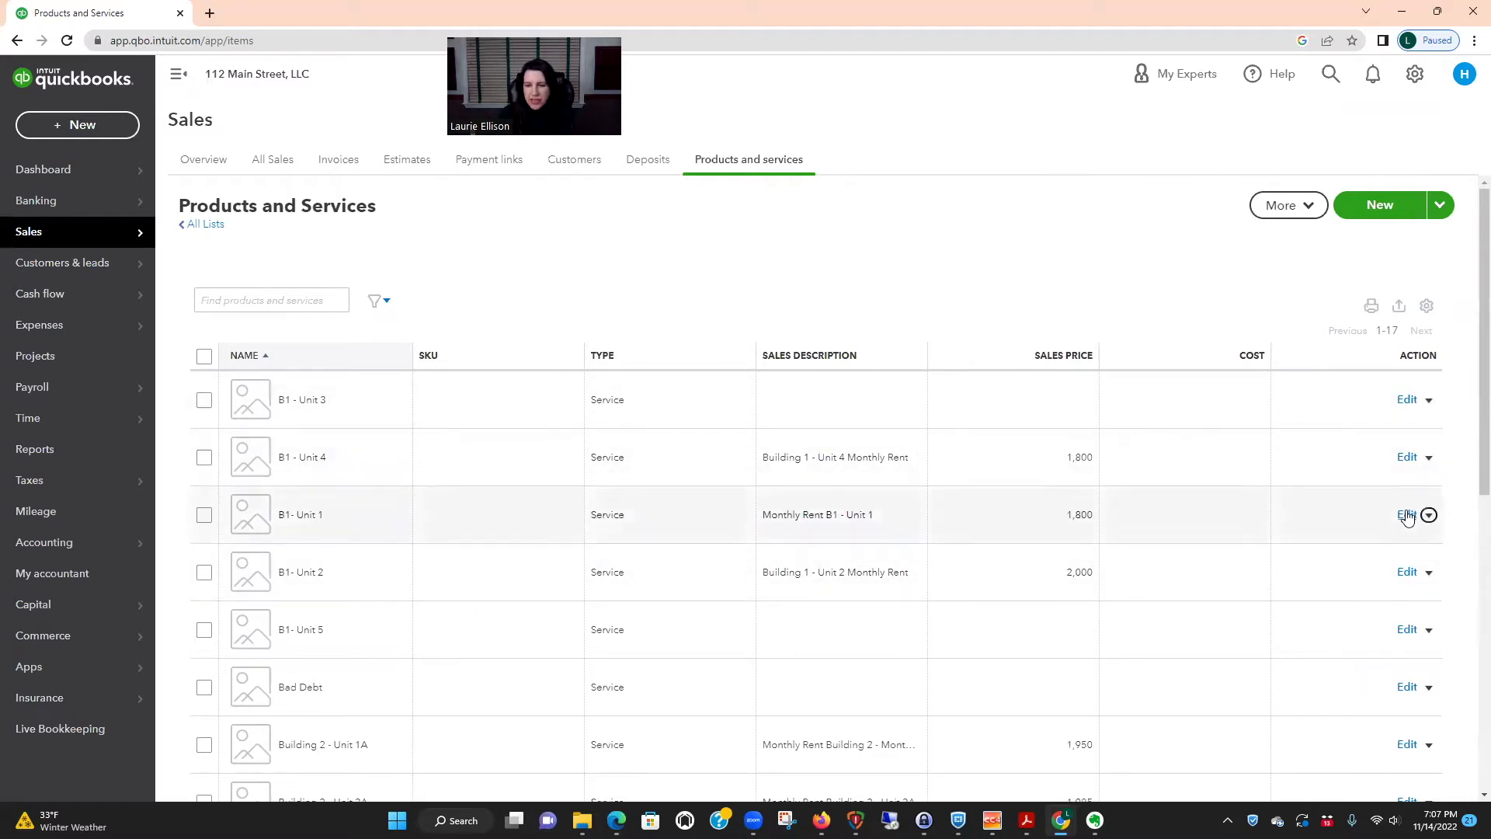
Step: Give the B1- Unit 1 rent service the class Building 1:Building 1 - Unit 1 and save it
click(1027, 510)
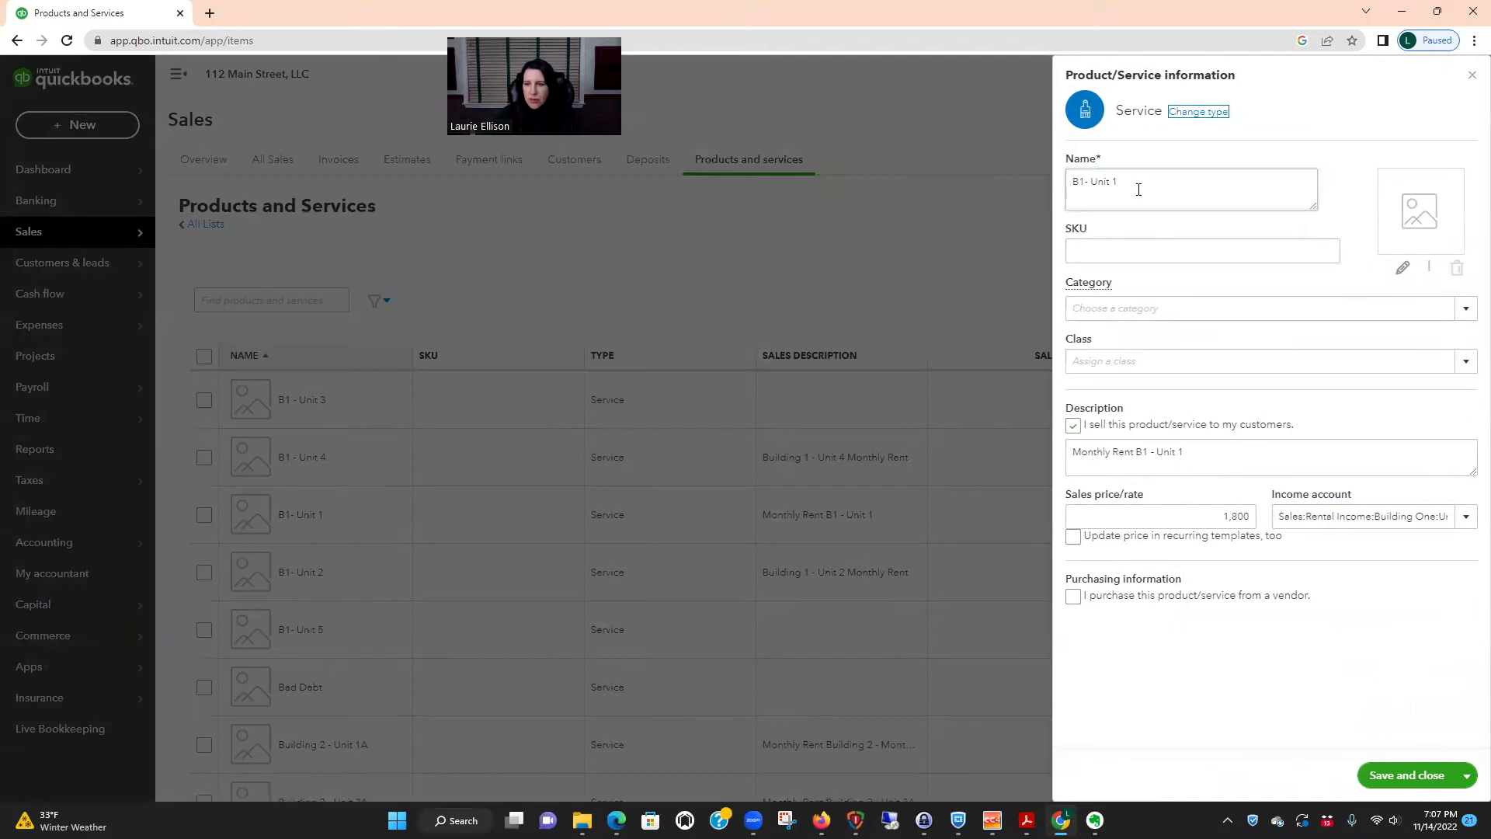
click(1465, 362)
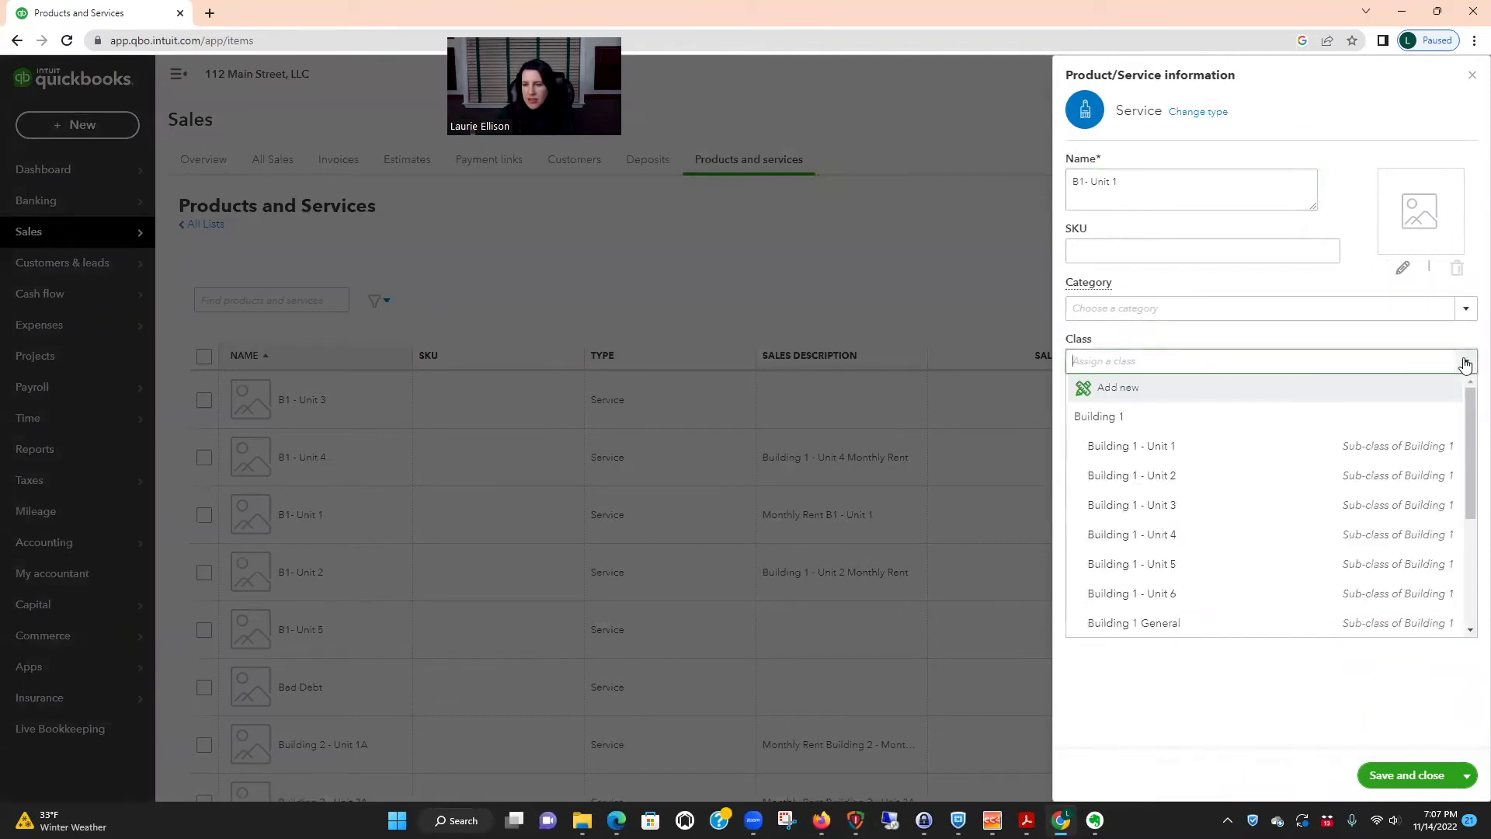
click(1420, 137)
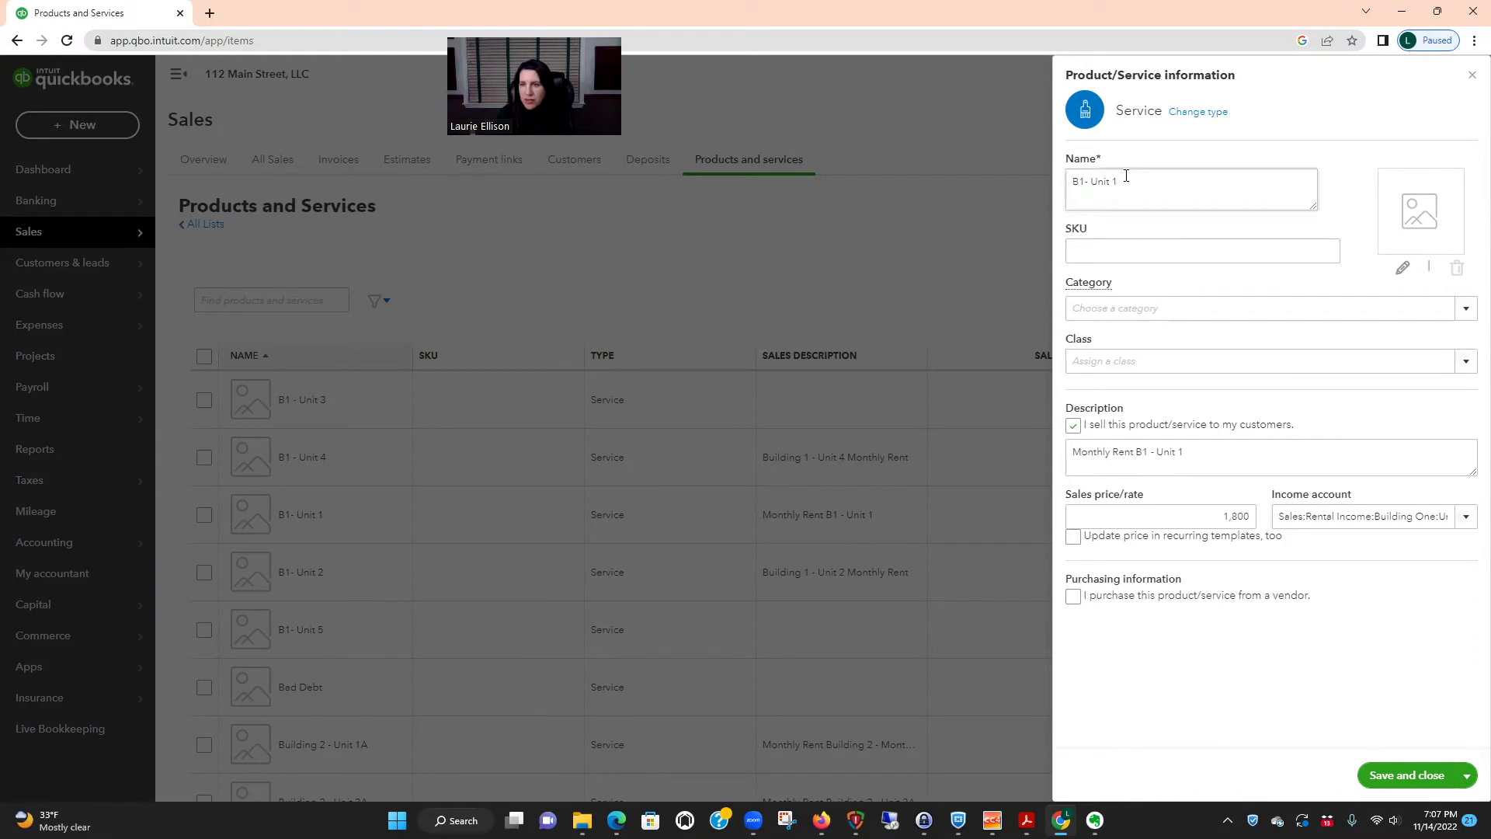
click(1440, 365)
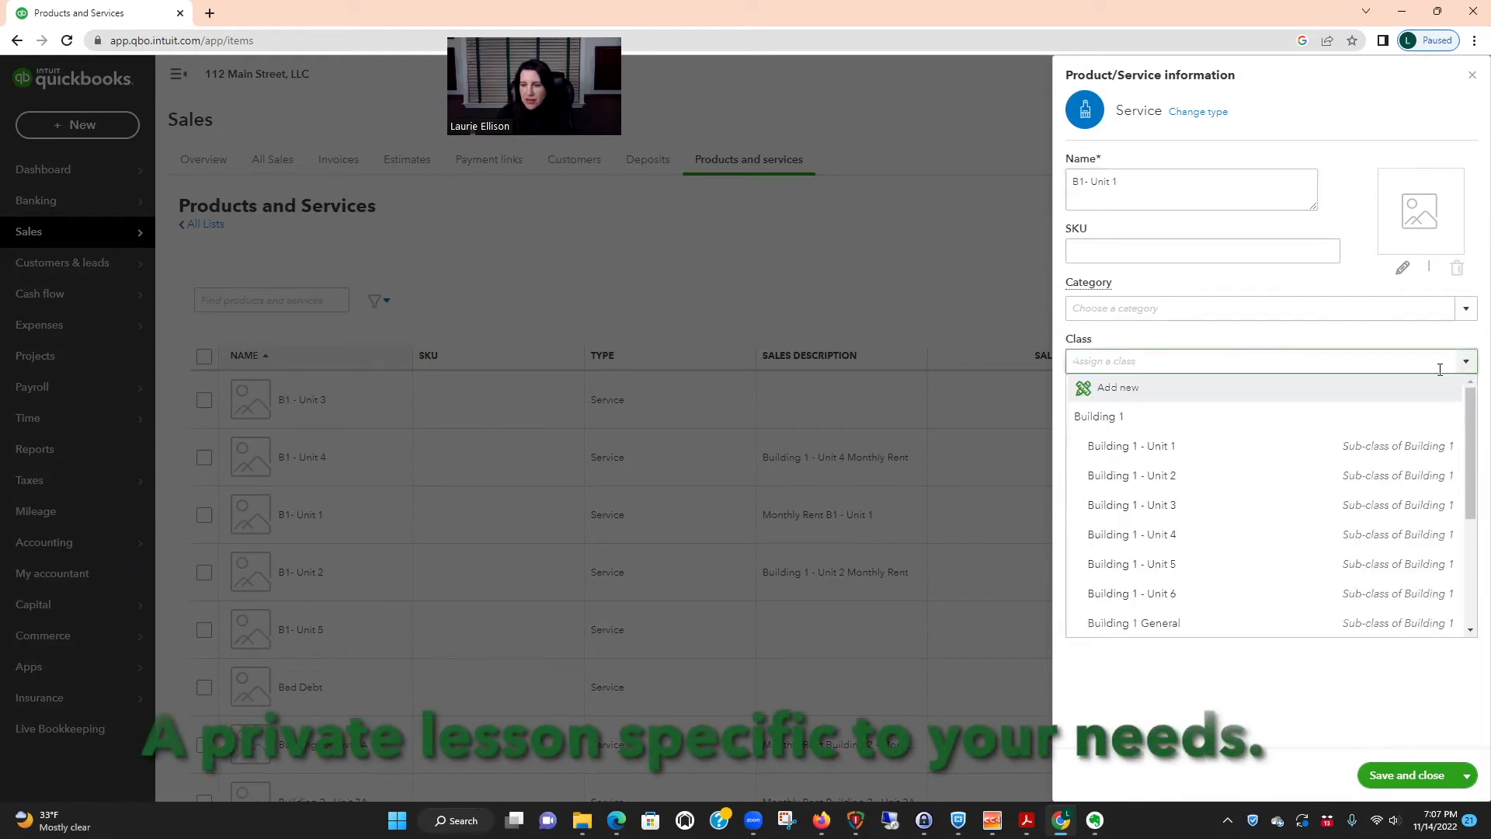
click(1151, 445)
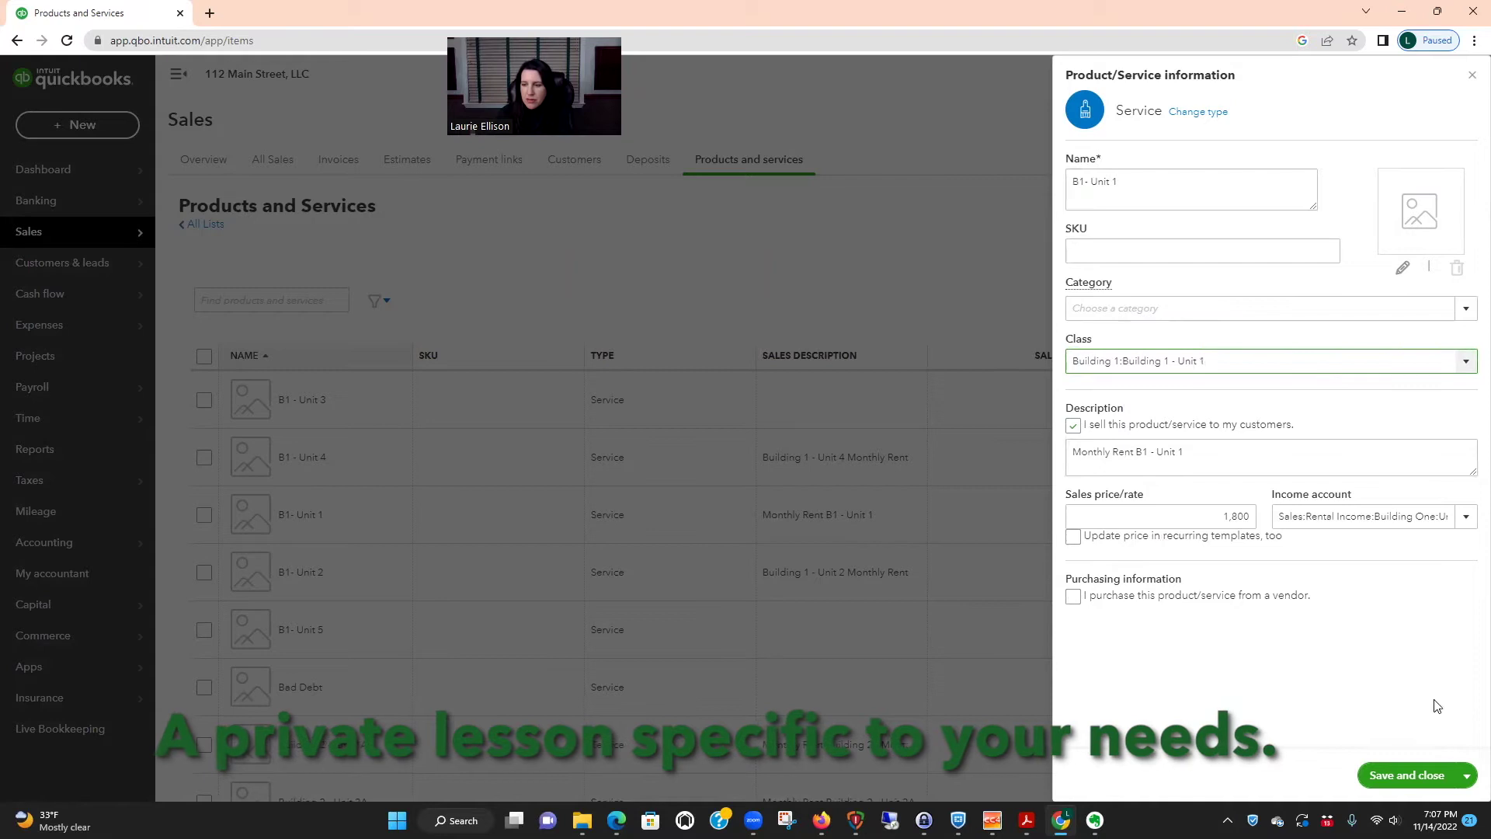
click(1418, 774)
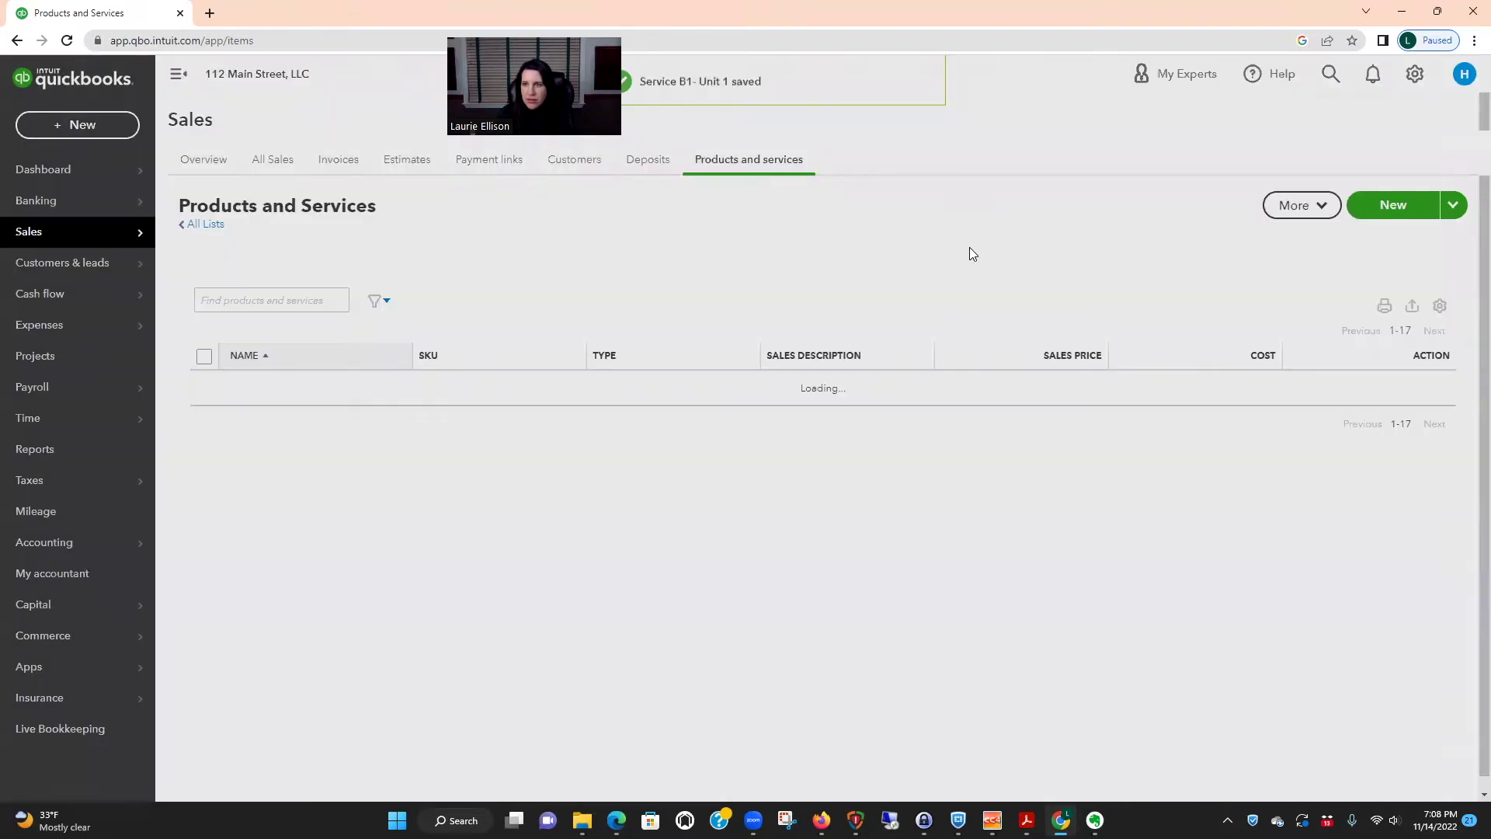
scroll(944, 372, down, 4)
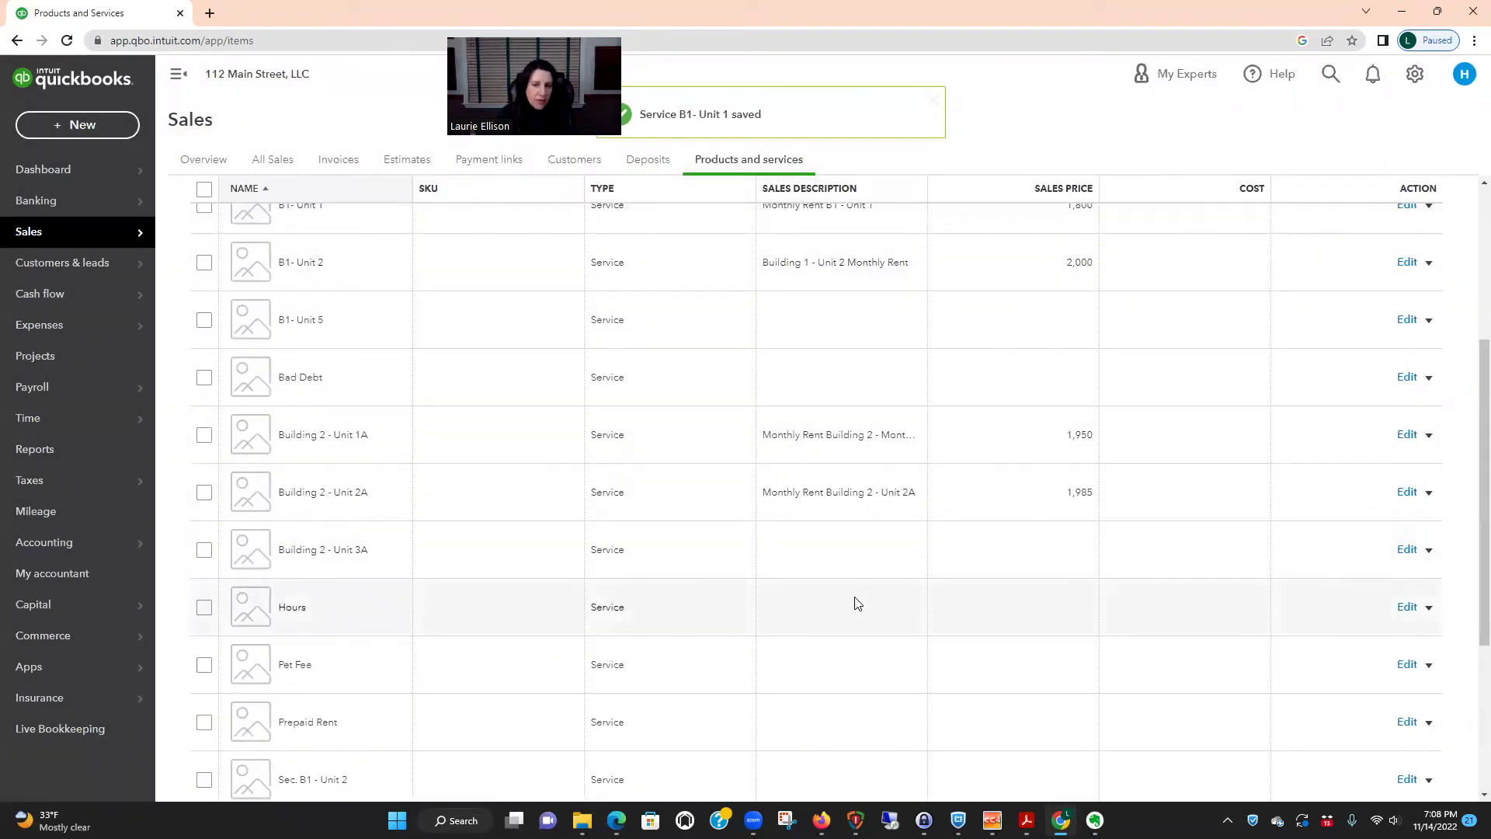
scroll(857, 609, up, 5)
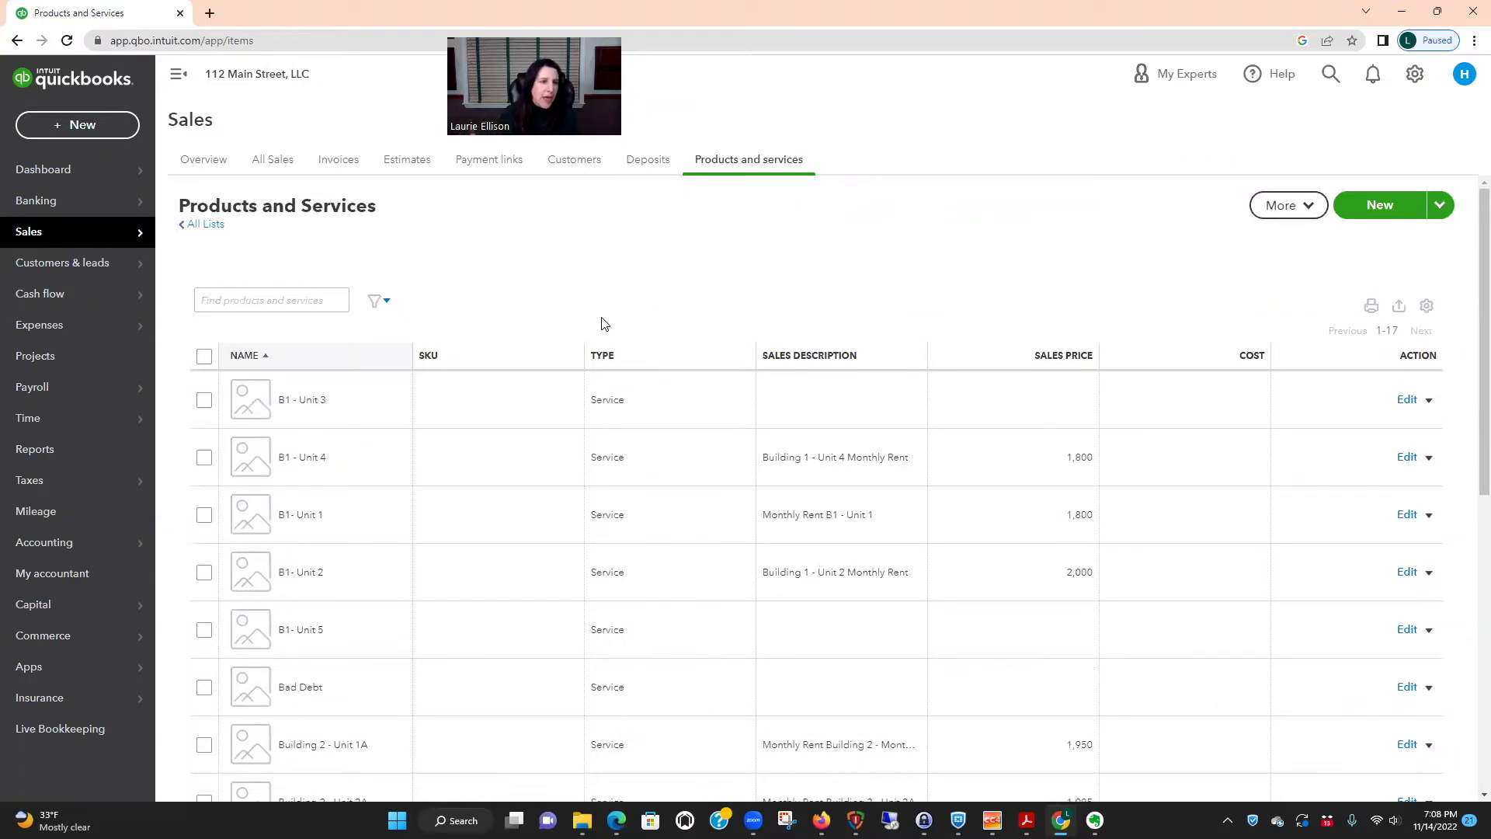
Step: Go to Sales > Customers and scroll down to the Building One and Building Two sub-customers
mouse_move(124, 233)
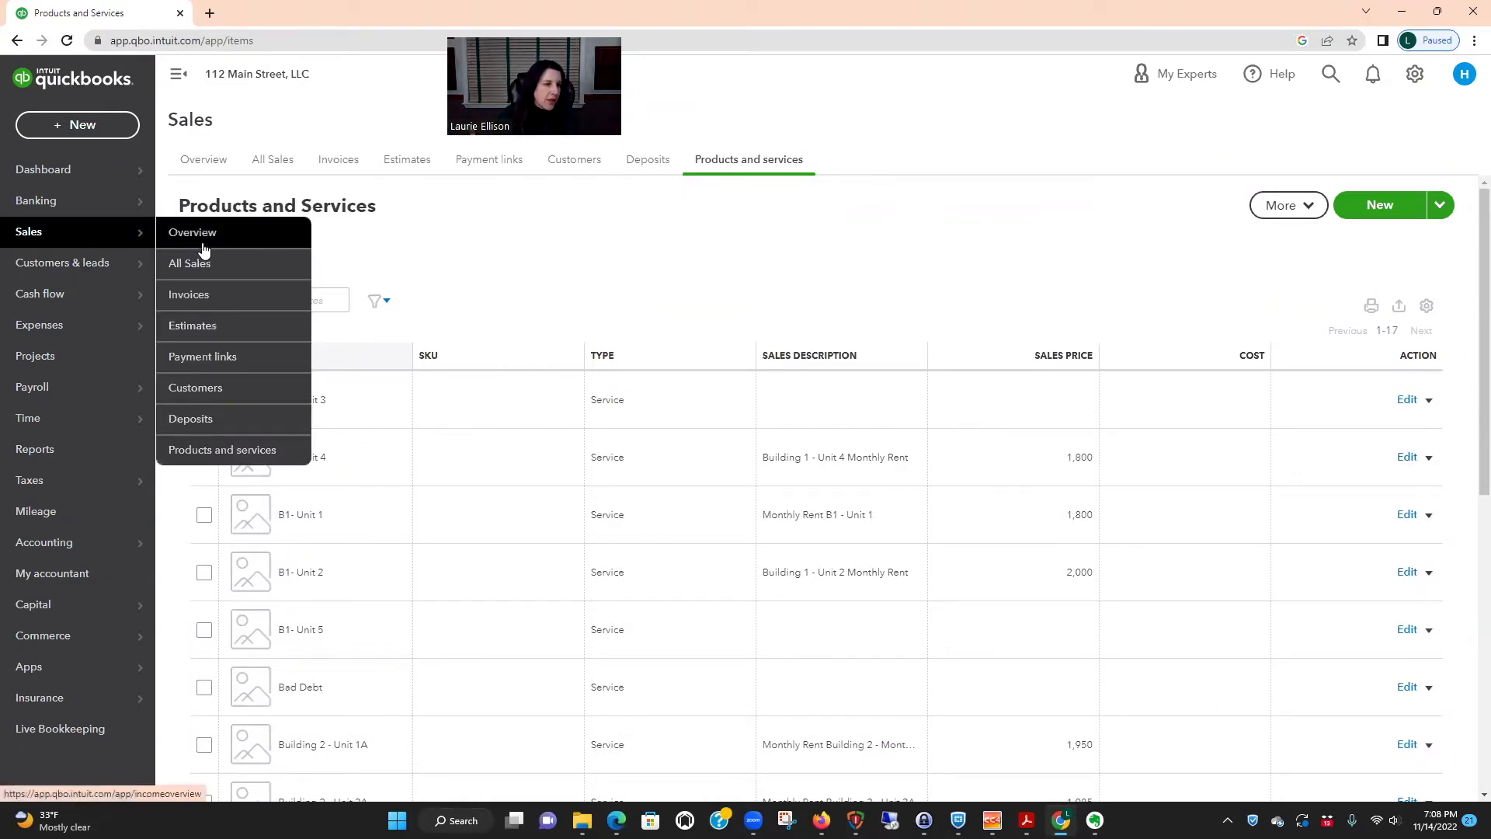
click(207, 387)
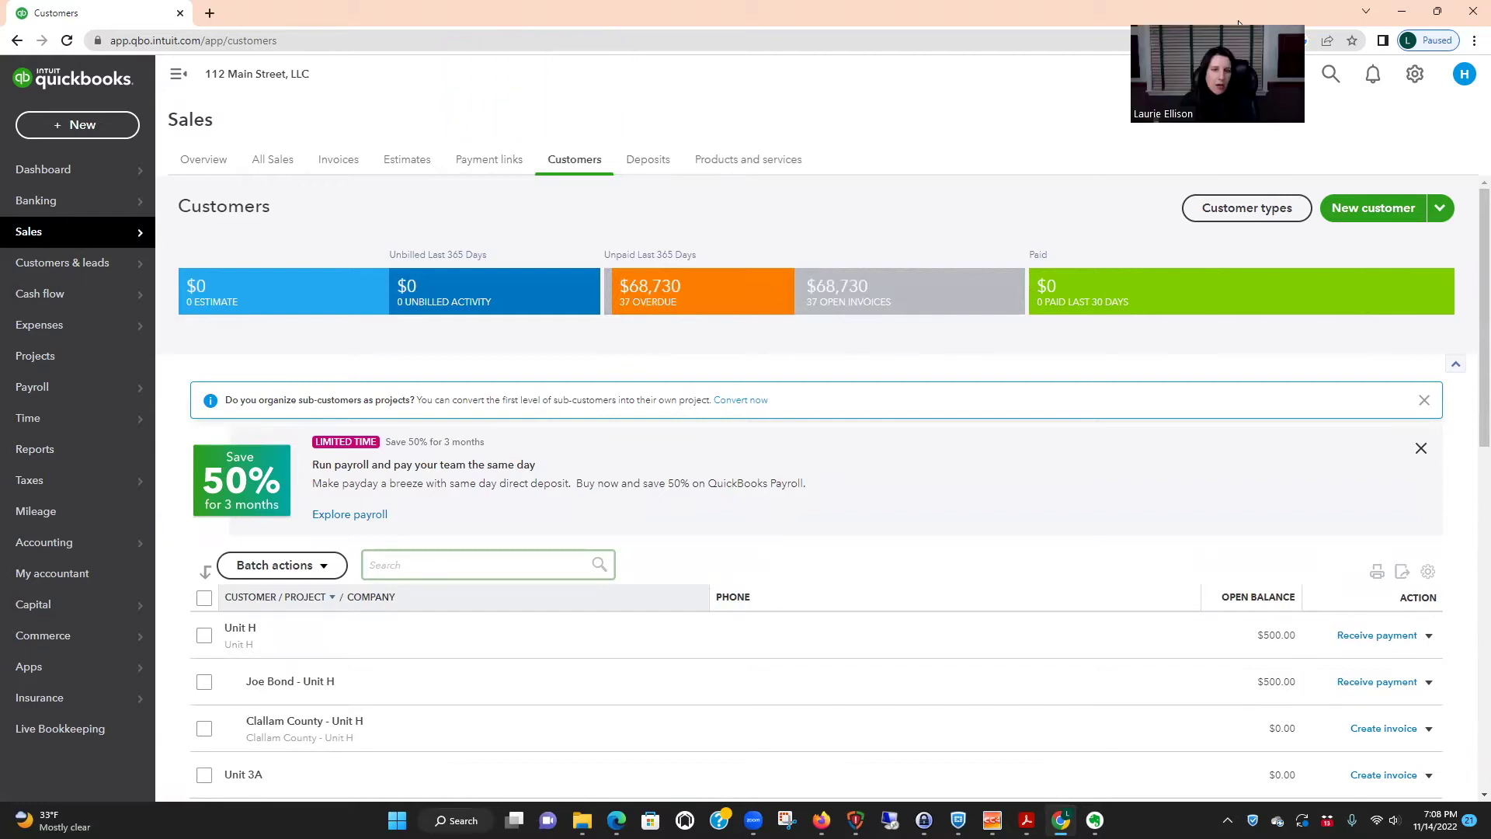
scroll(771, 522, down, 3)
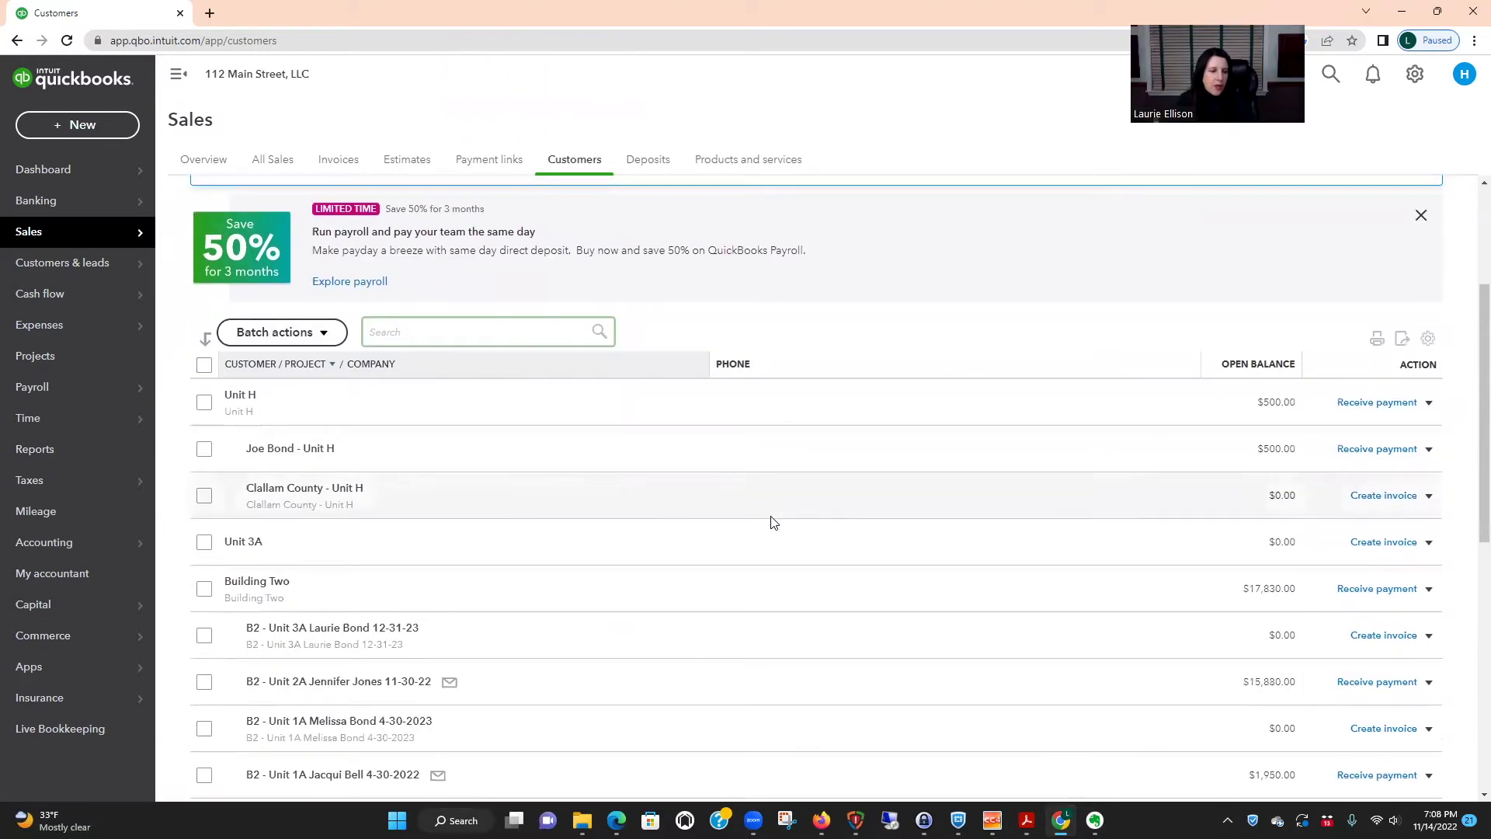
scroll(769, 518, down, 3)
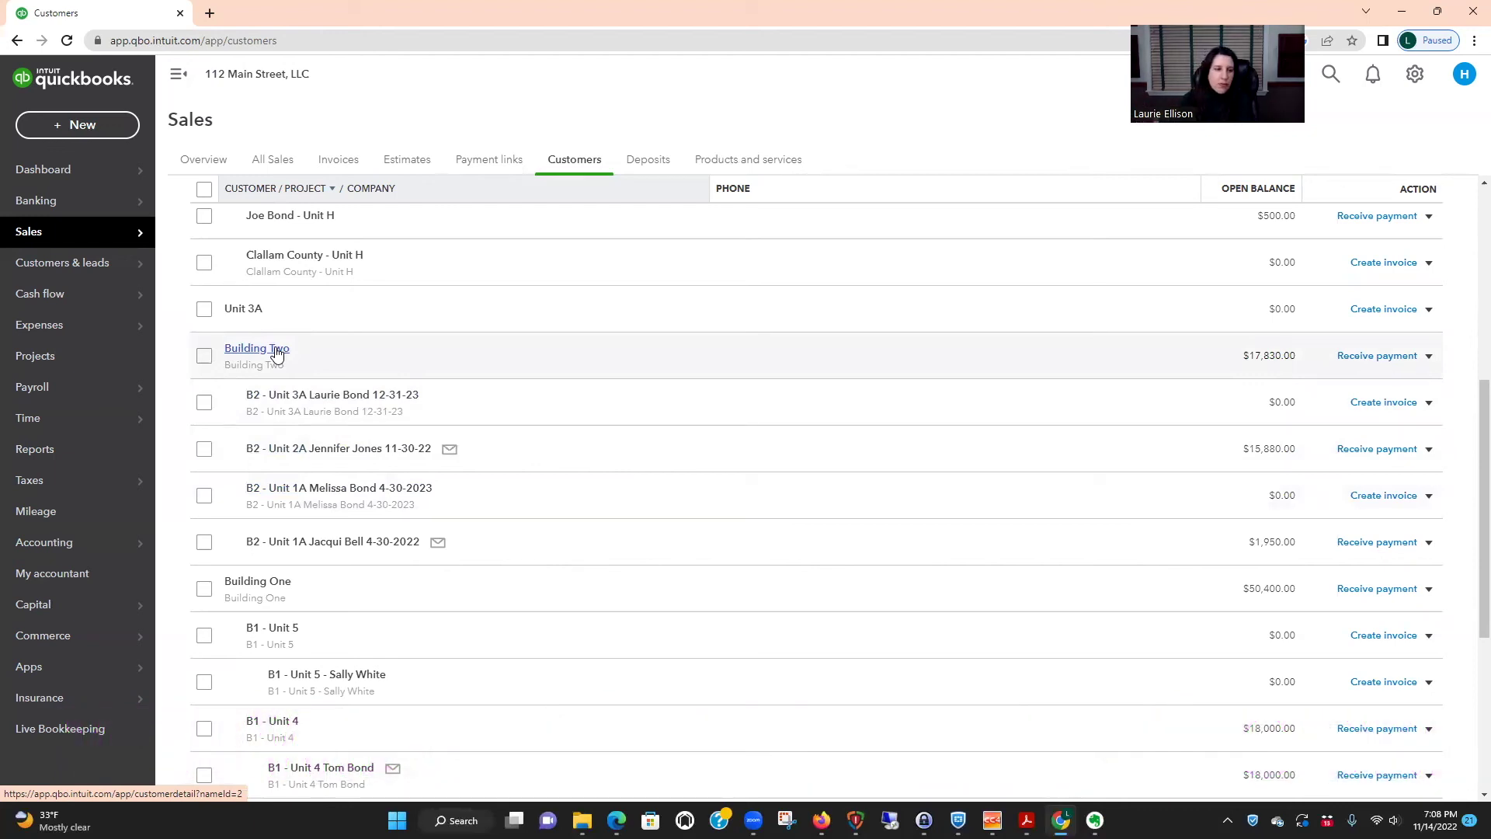
Step: Open the B2 - Unit 3A tenant's record for editing and select the 12-31-23 date in the company name
click(315, 397)
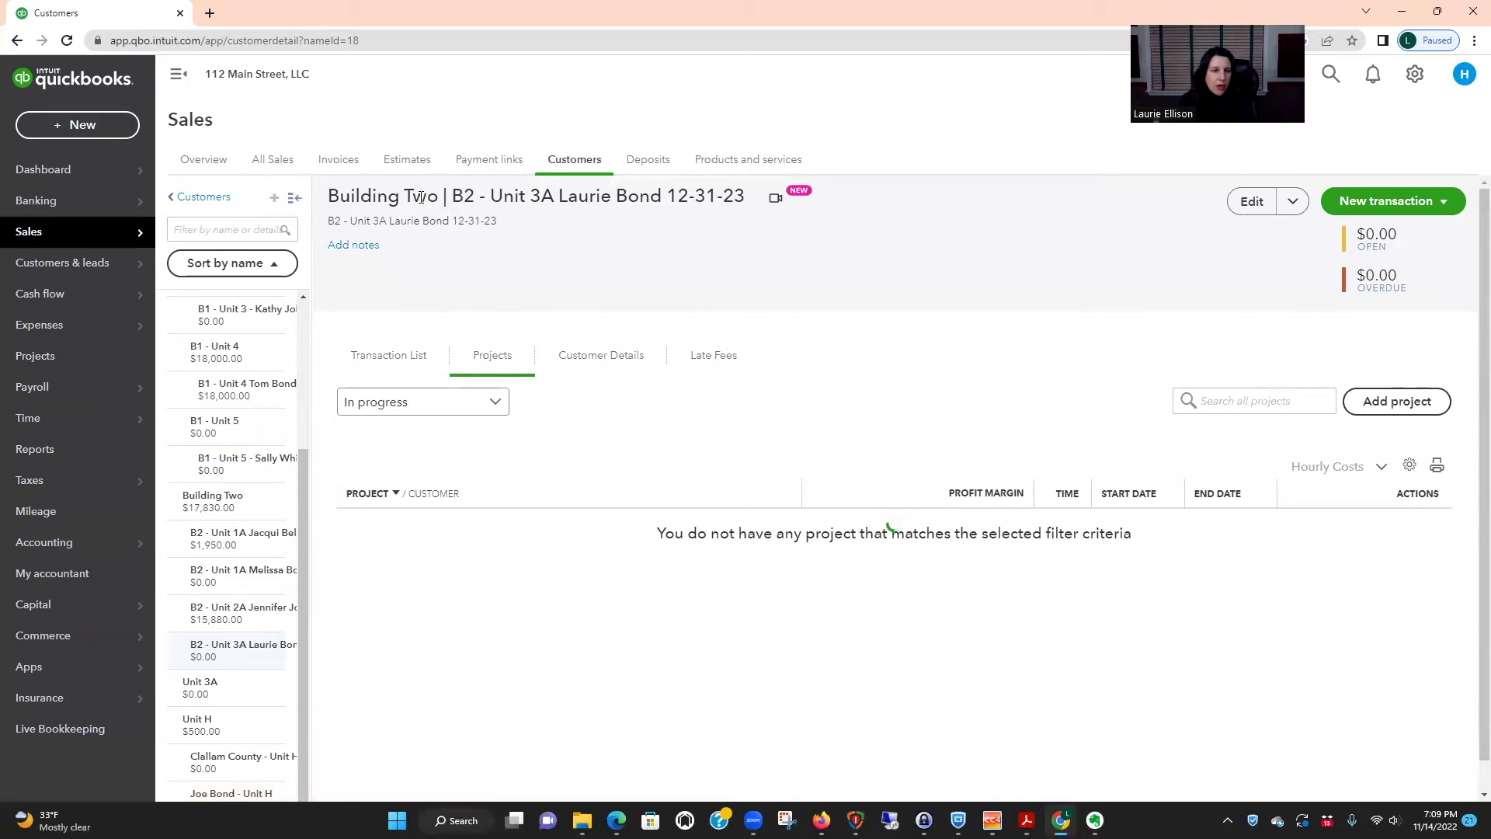
click(1251, 201)
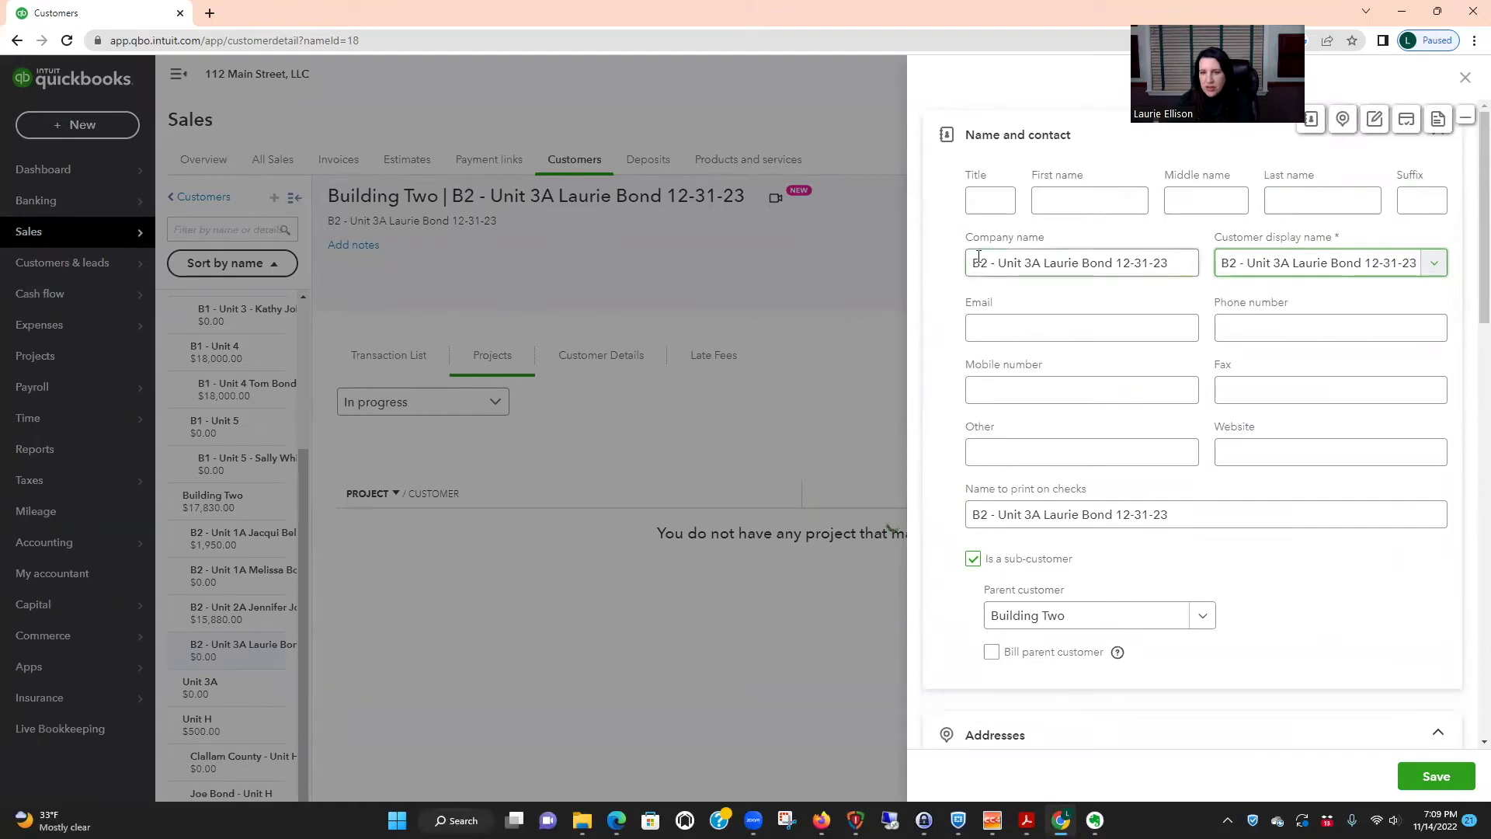
drag(972, 263, 1179, 265)
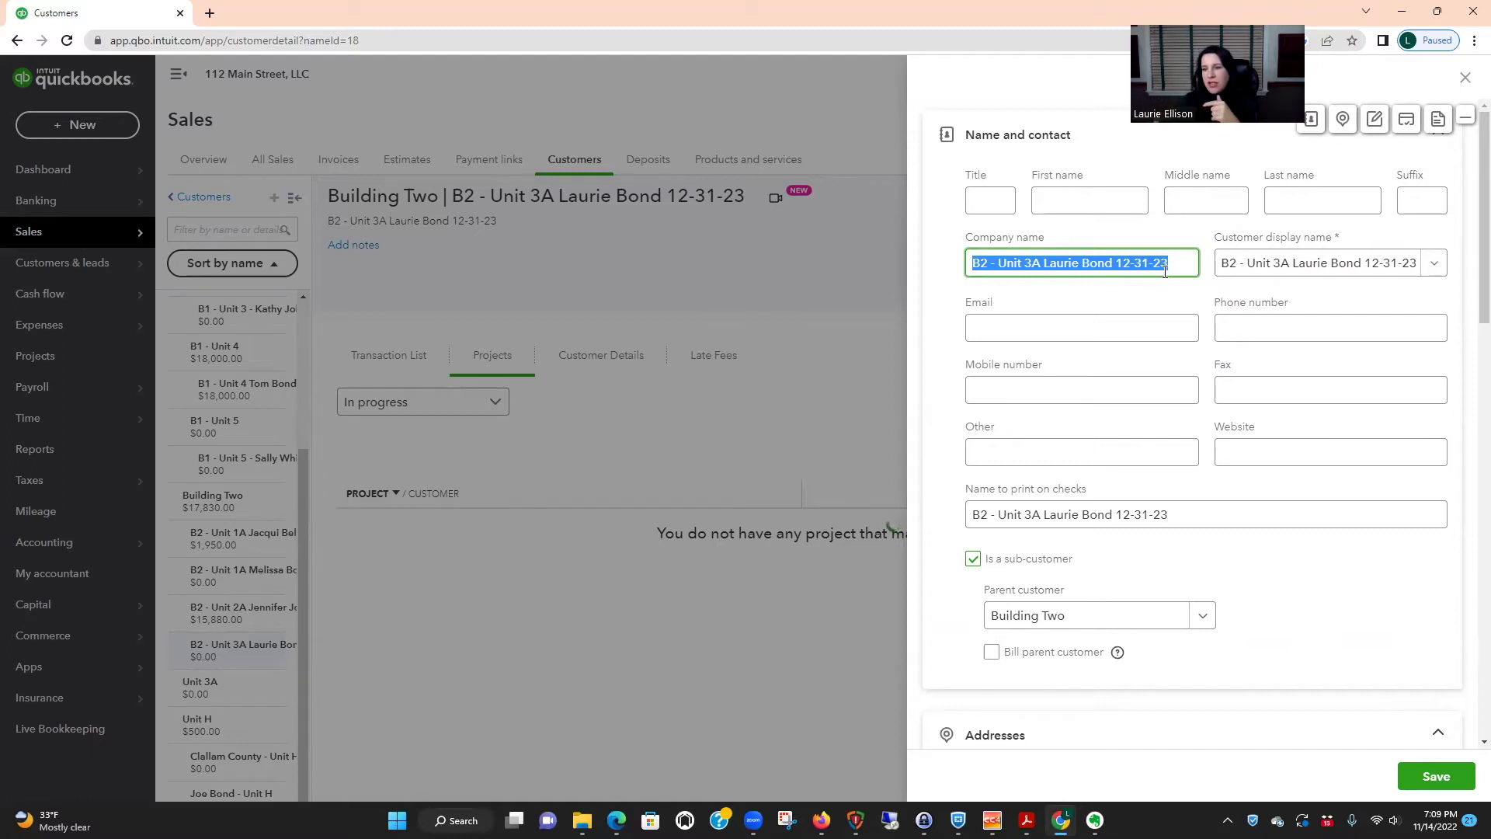
drag(1116, 264, 1198, 261)
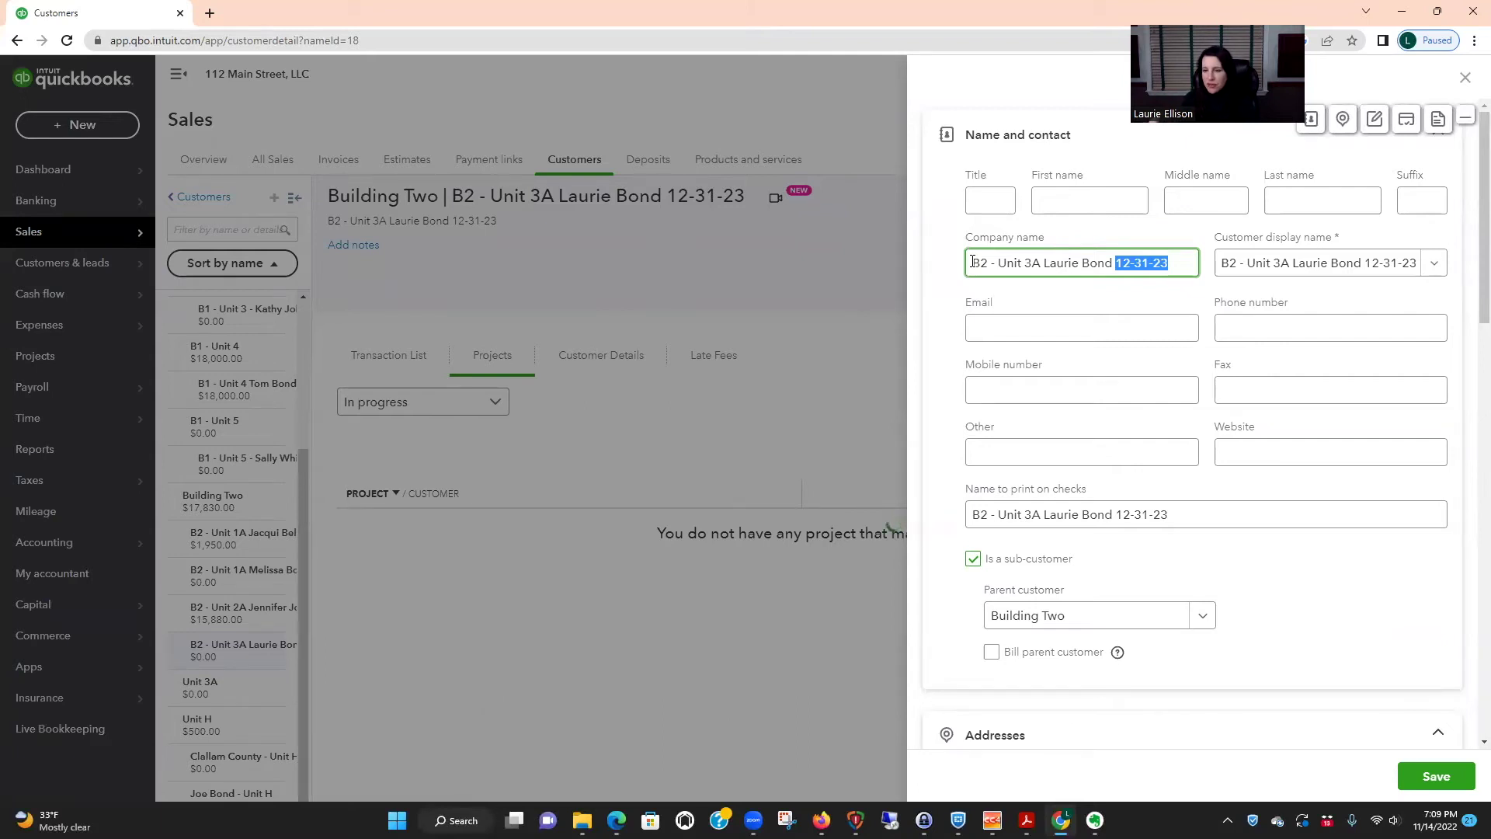
scroll(1243, 621, down, 2)
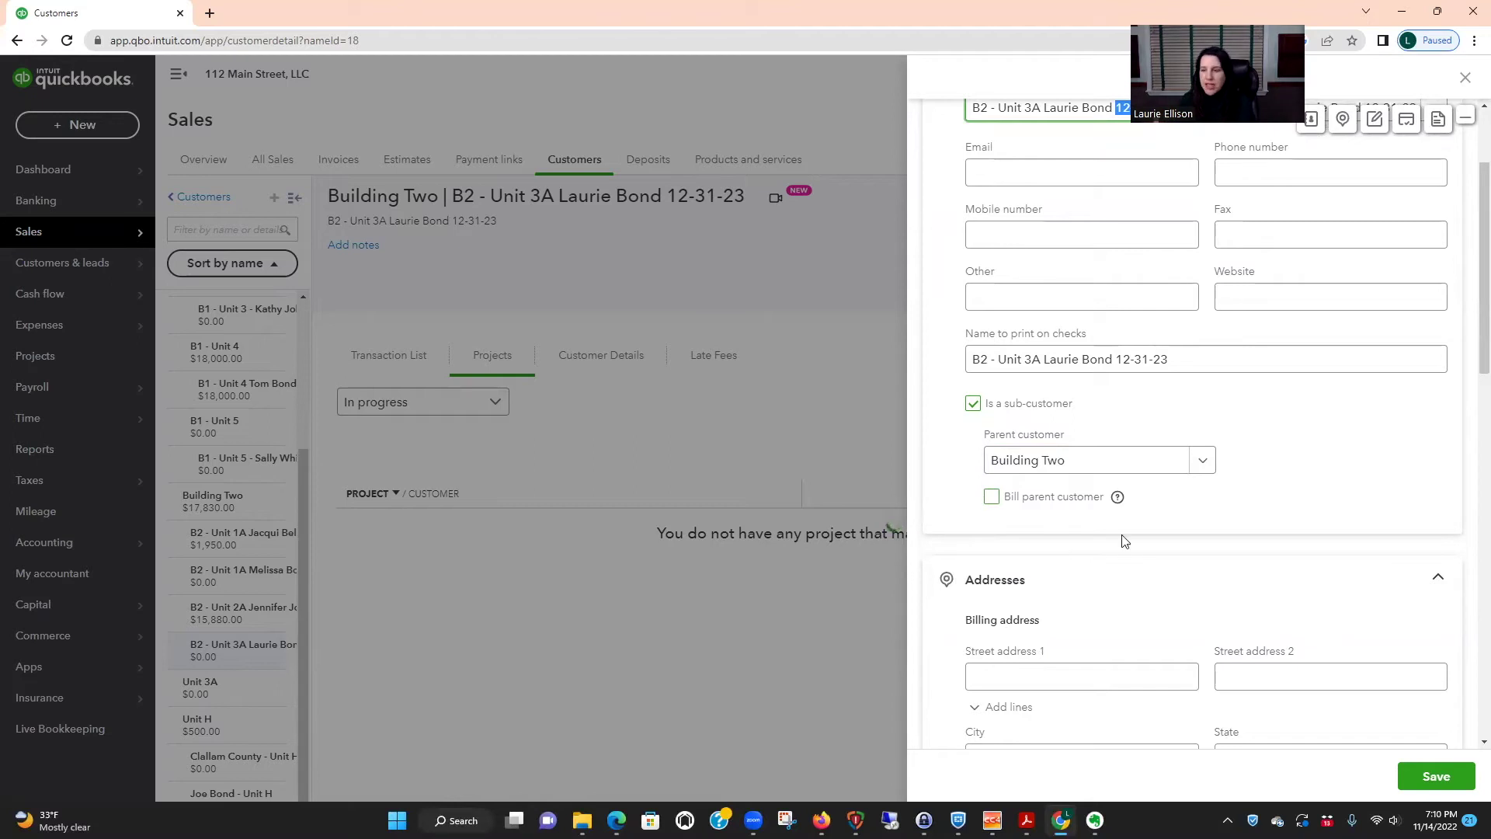
scroll(1439, 669, up, 2)
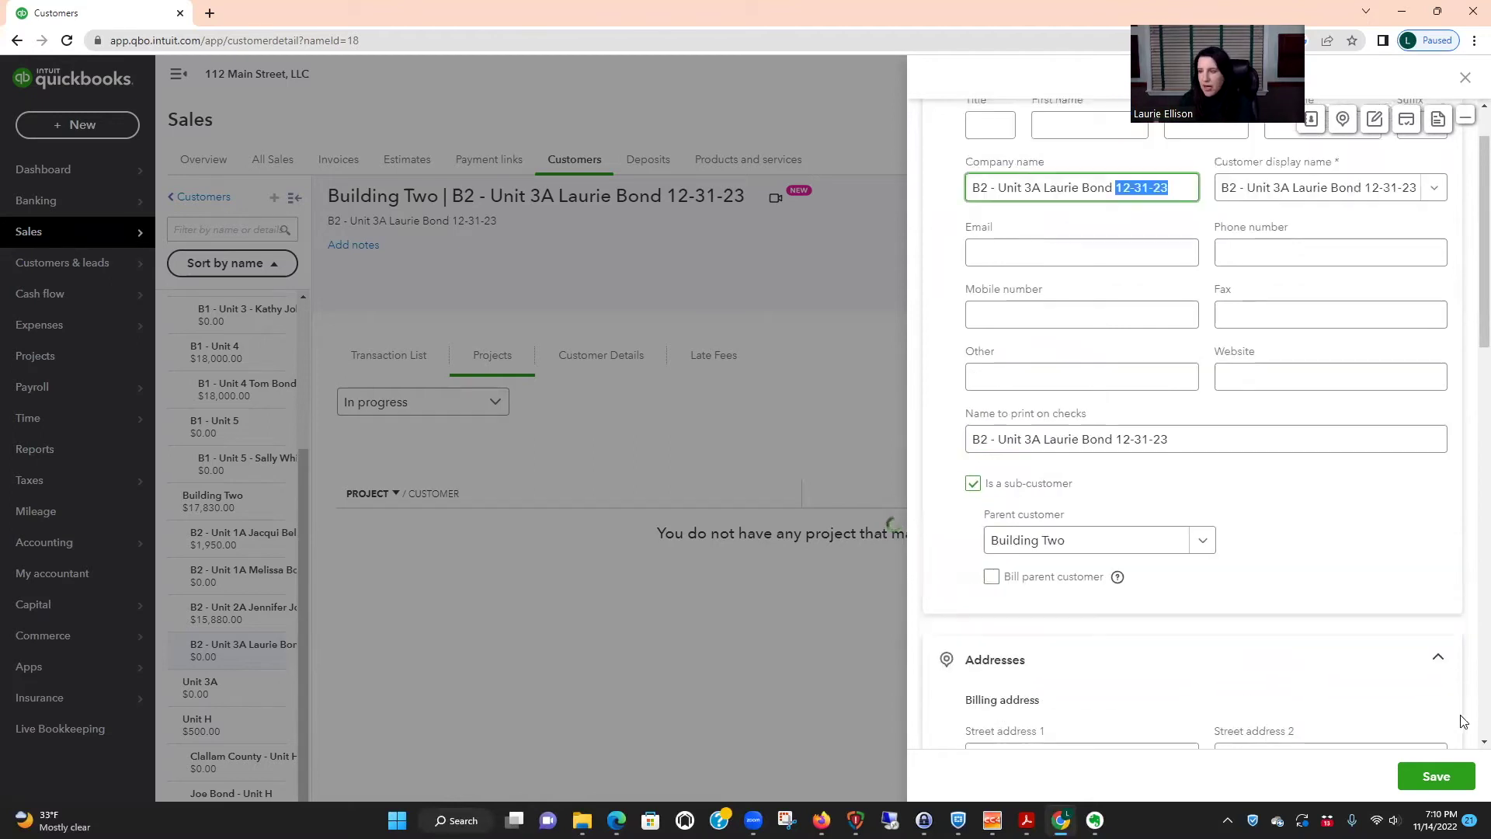
Step: Close the B2 - Unit 3A edit form without saving and go back to the Customers list
click(1467, 81)
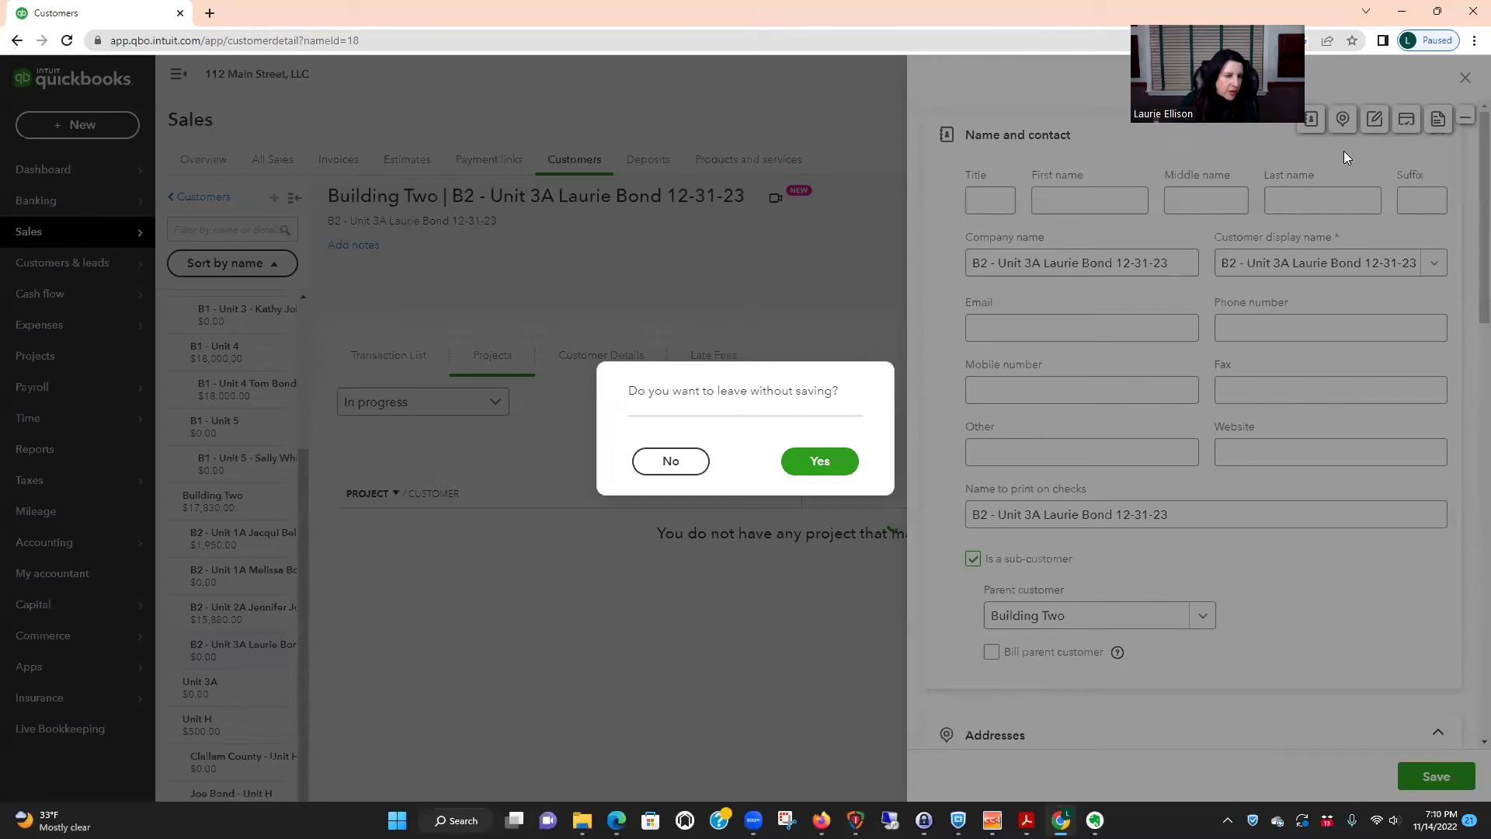
click(818, 462)
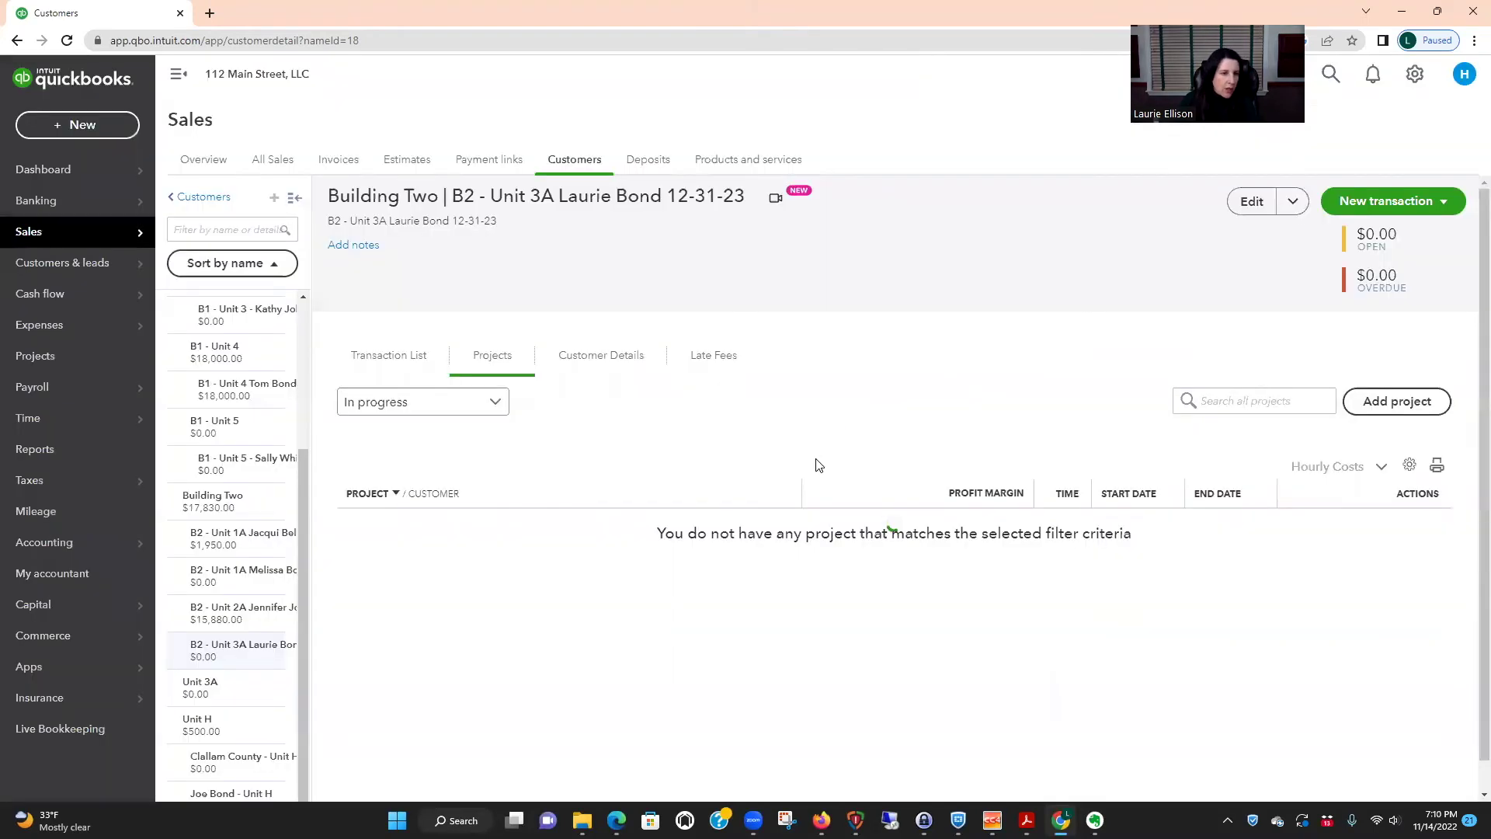
drag(302, 462, 315, 322)
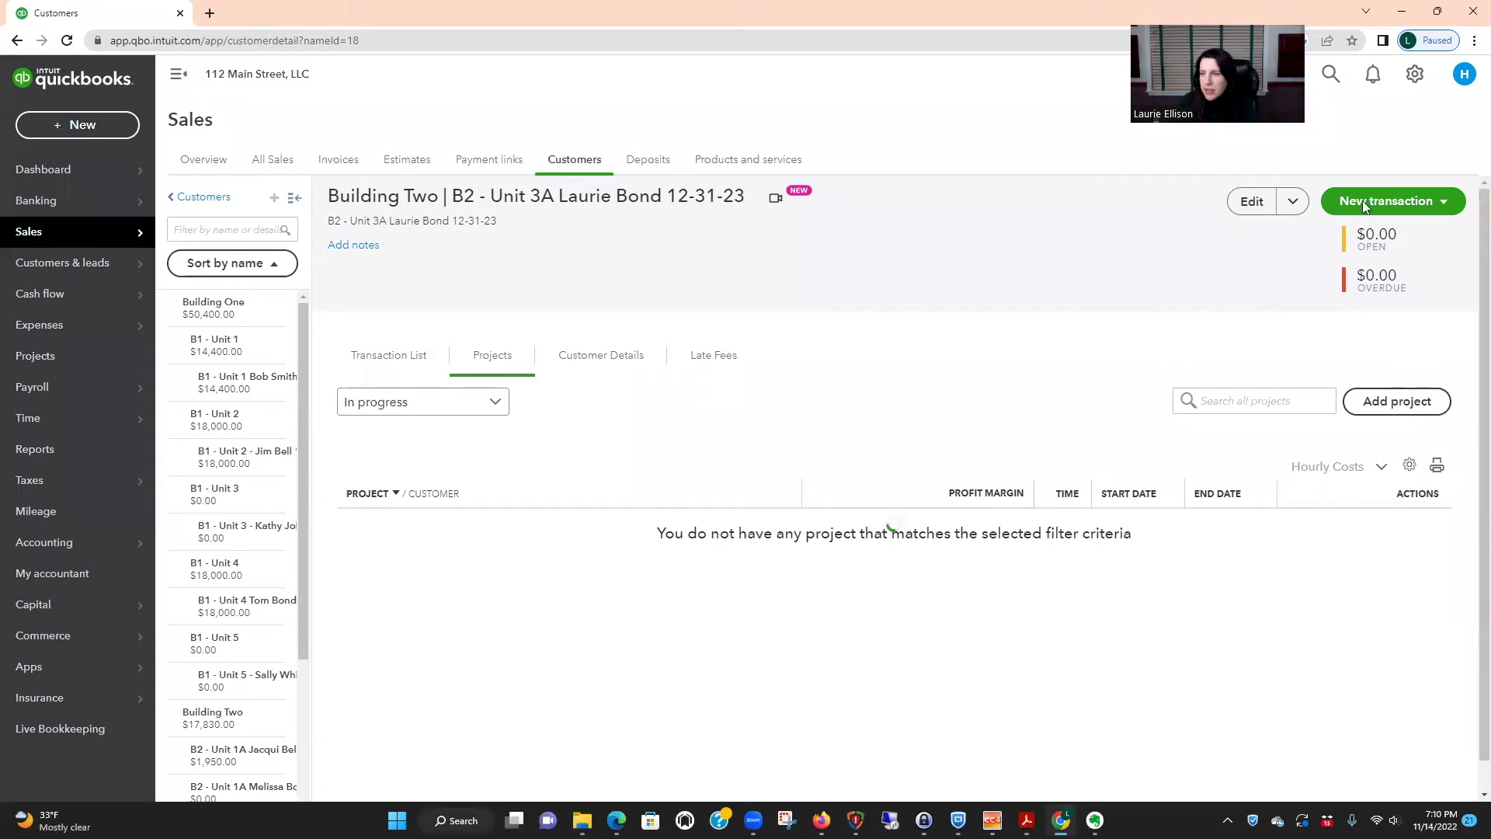
click(223, 197)
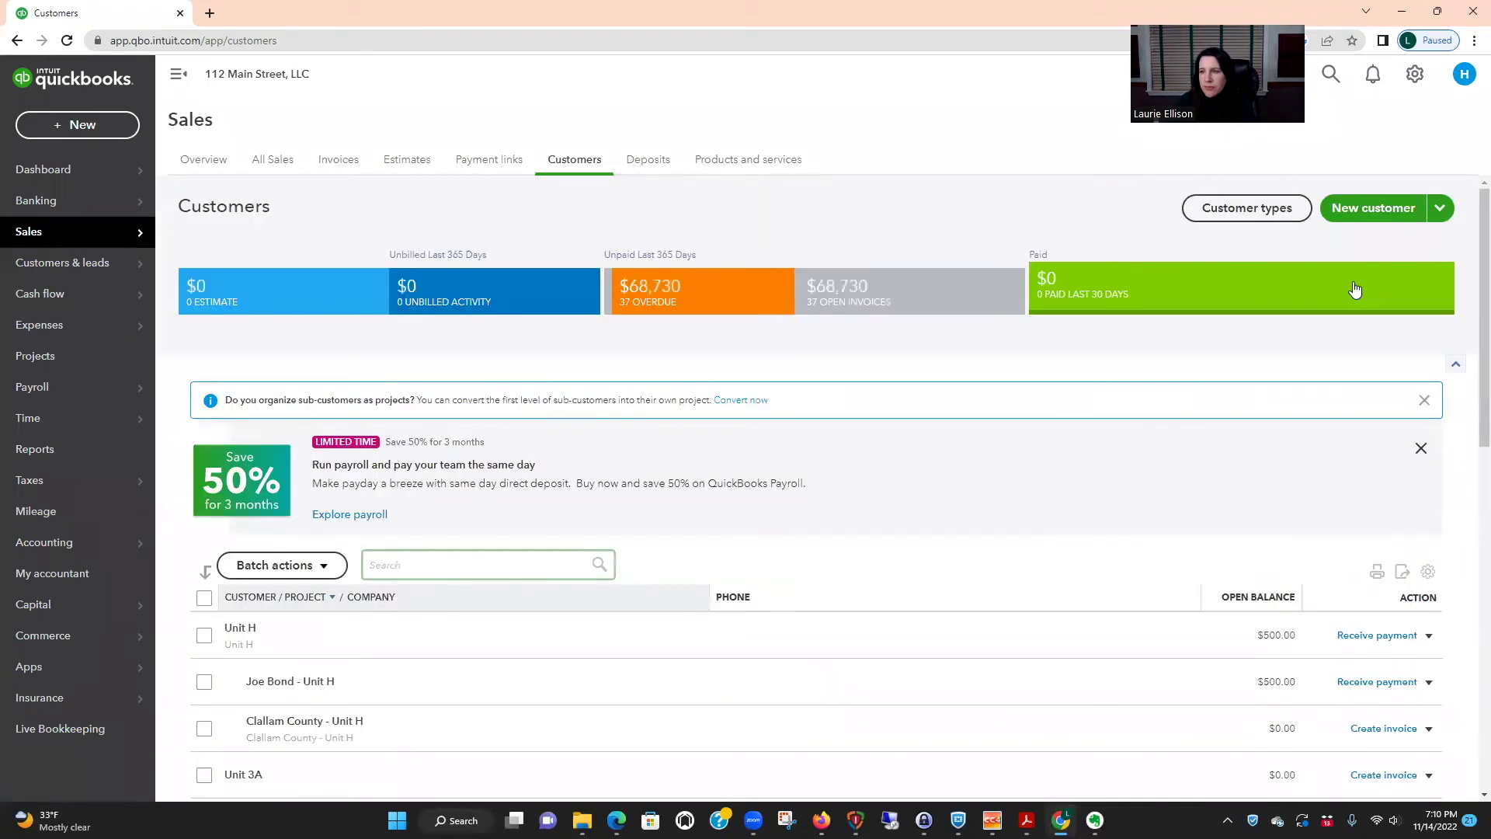
Step: Start a new customer and enter the tenant's first name
click(1377, 207)
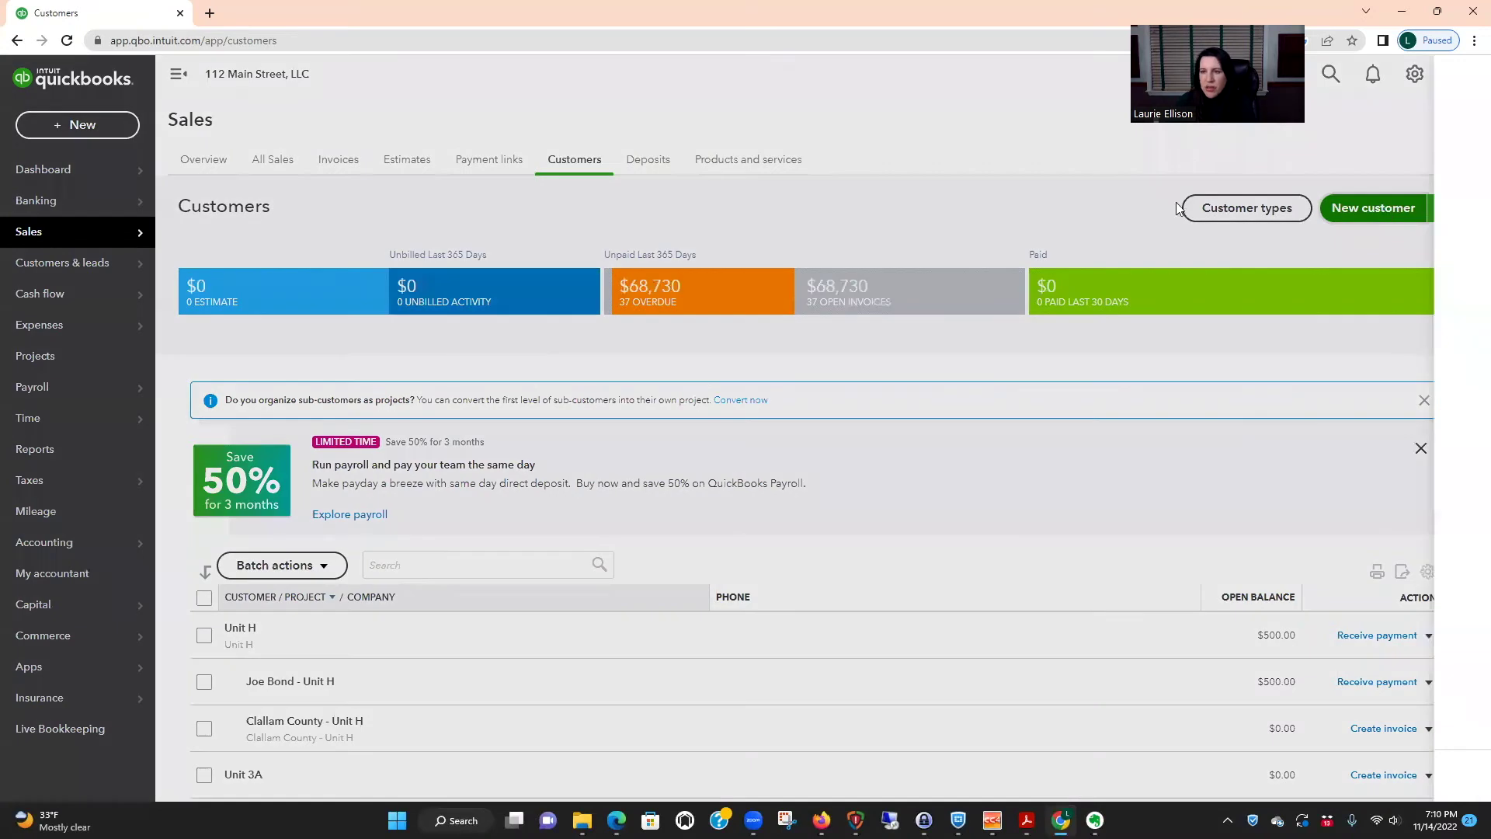
click(1079, 204)
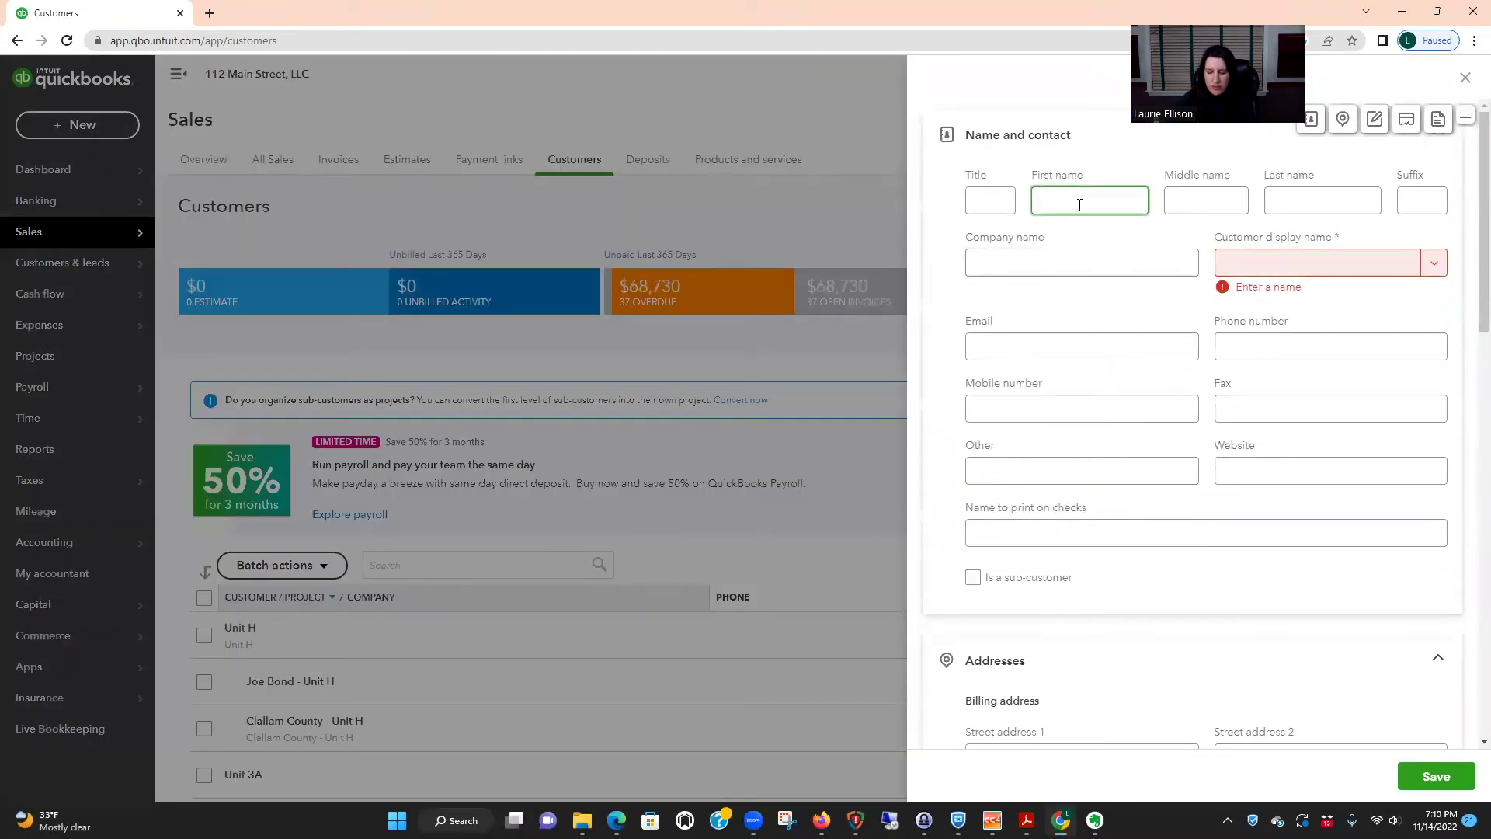
text(Tim)
key(Tab)
key(Tab)
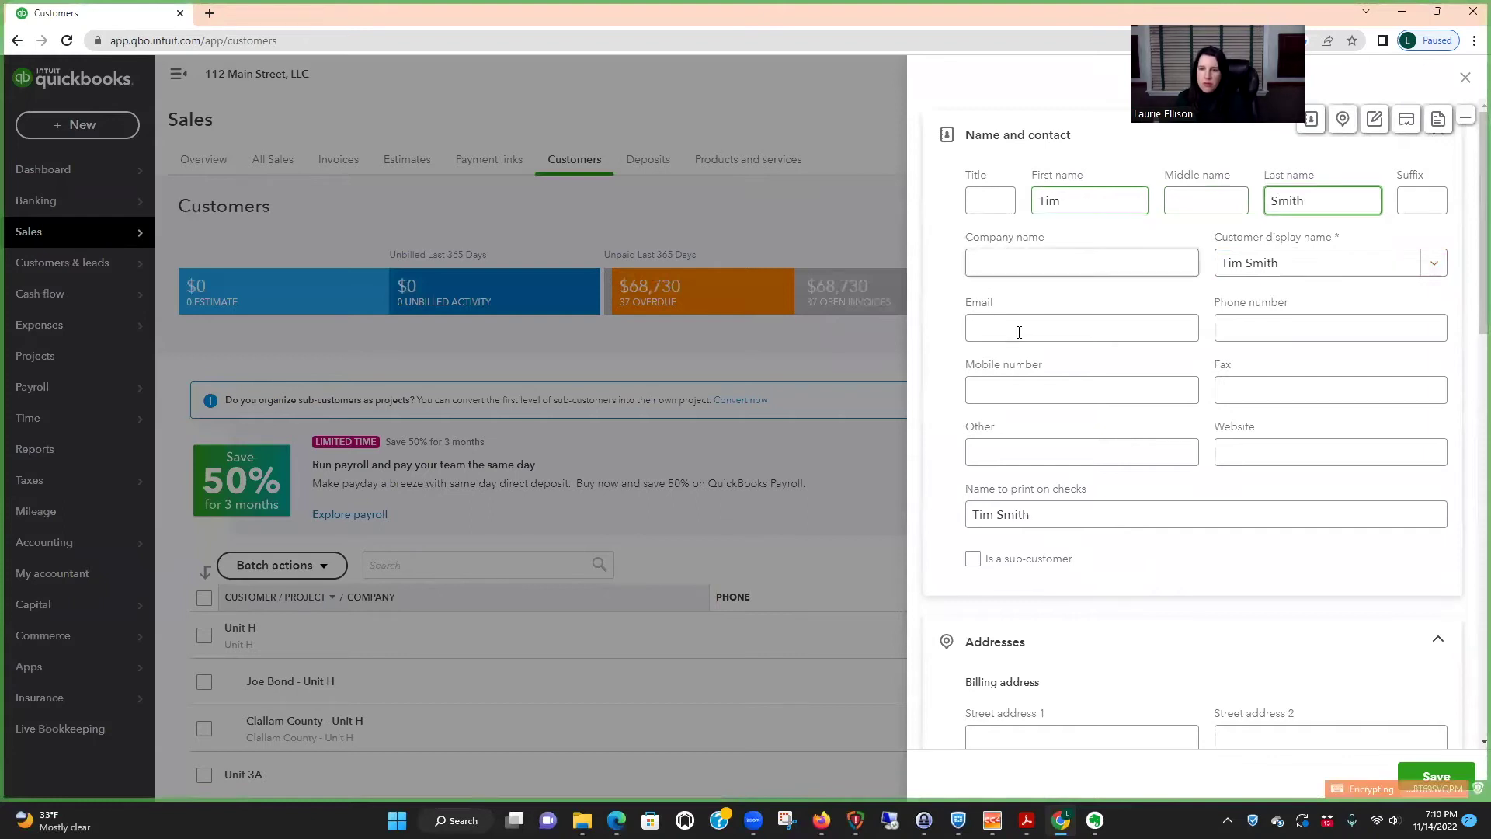
scroll(1305, 556, down, 2)
scroll(1310, 556, down, 5)
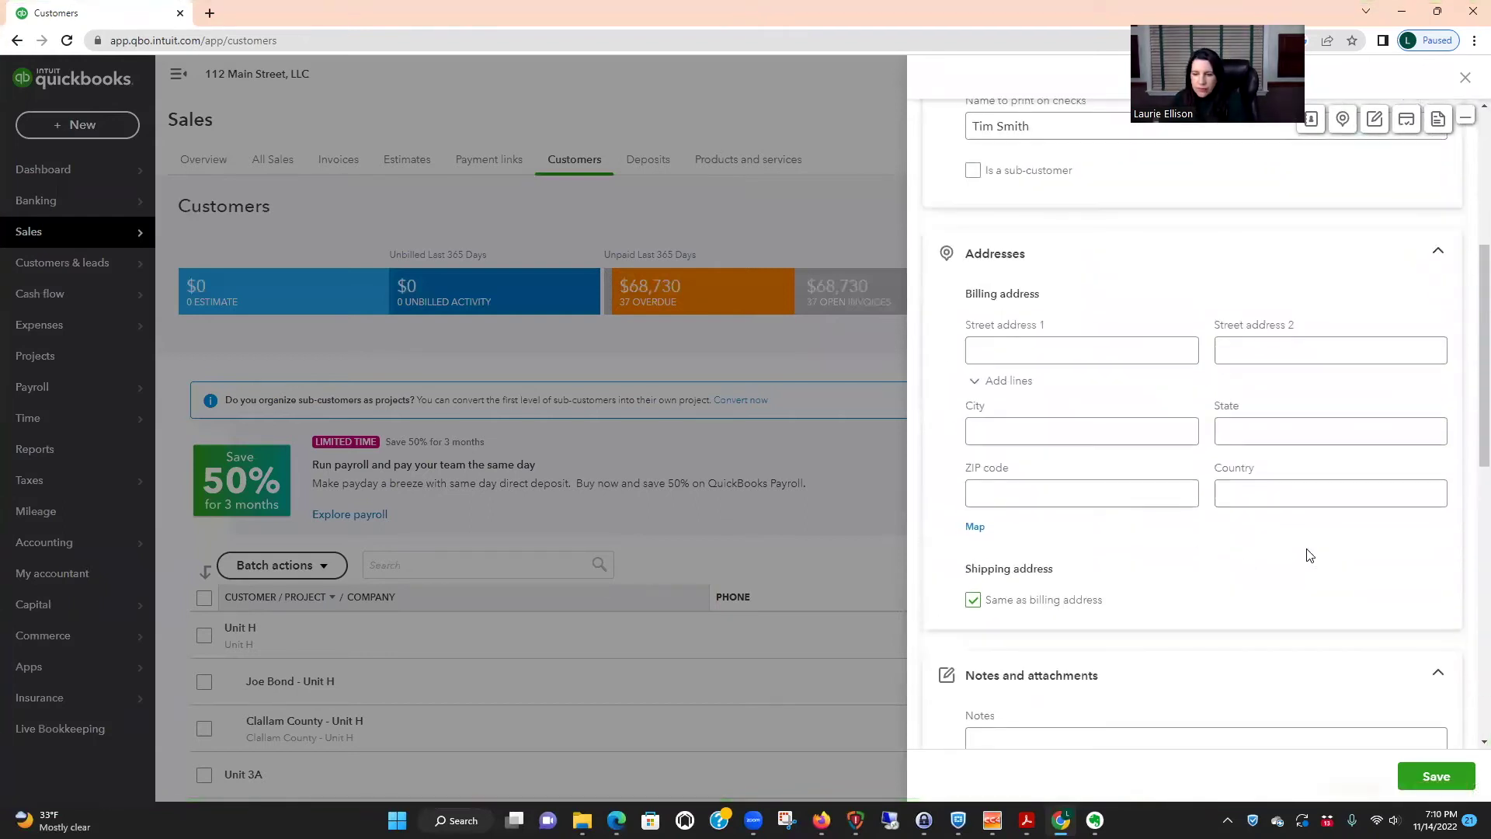
scroll(1173, 466, down, 5)
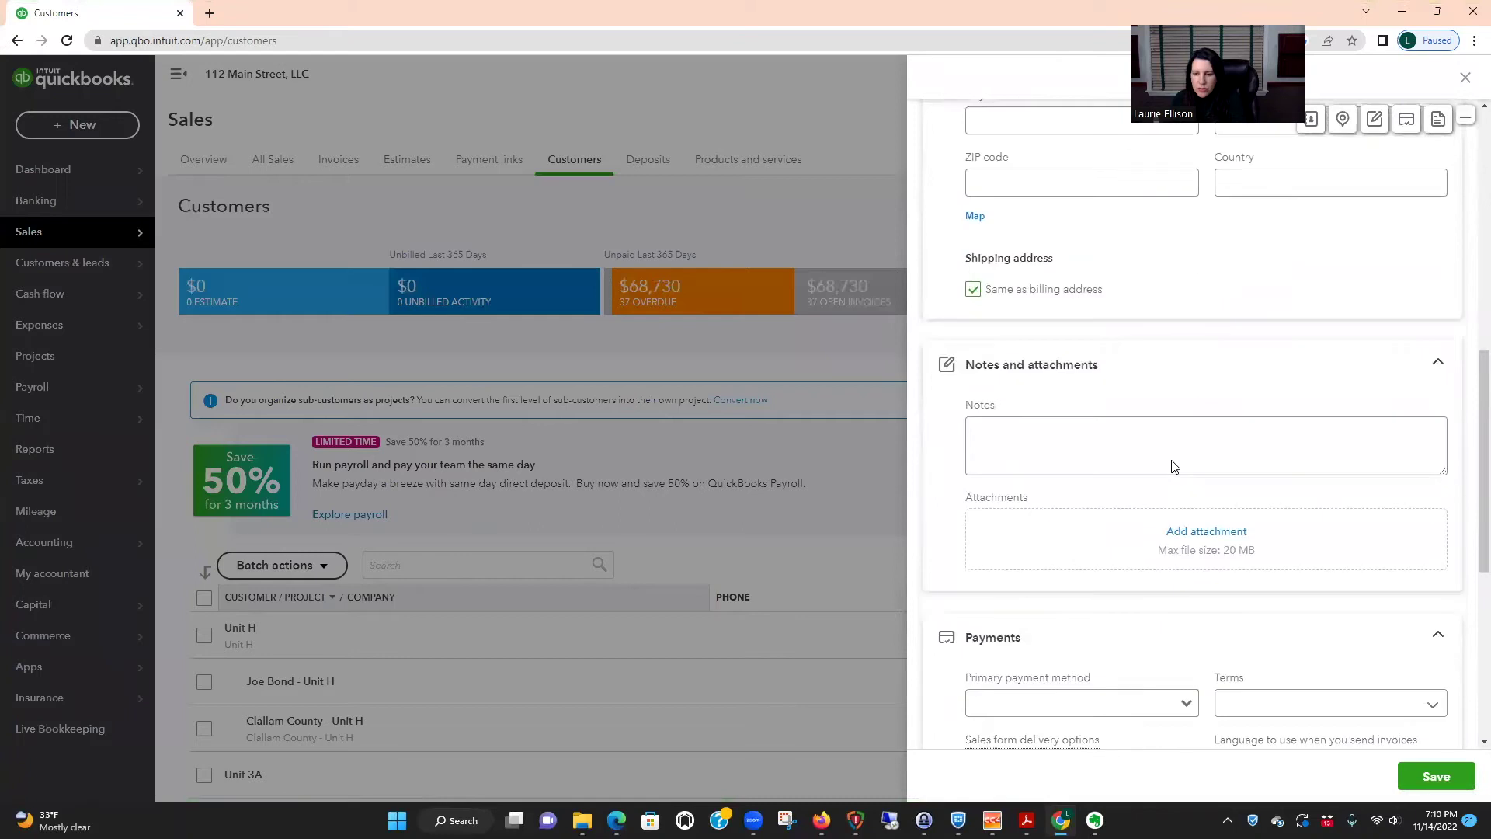
scroll(1173, 463, up, 3)
scroll(1173, 461, up, 6)
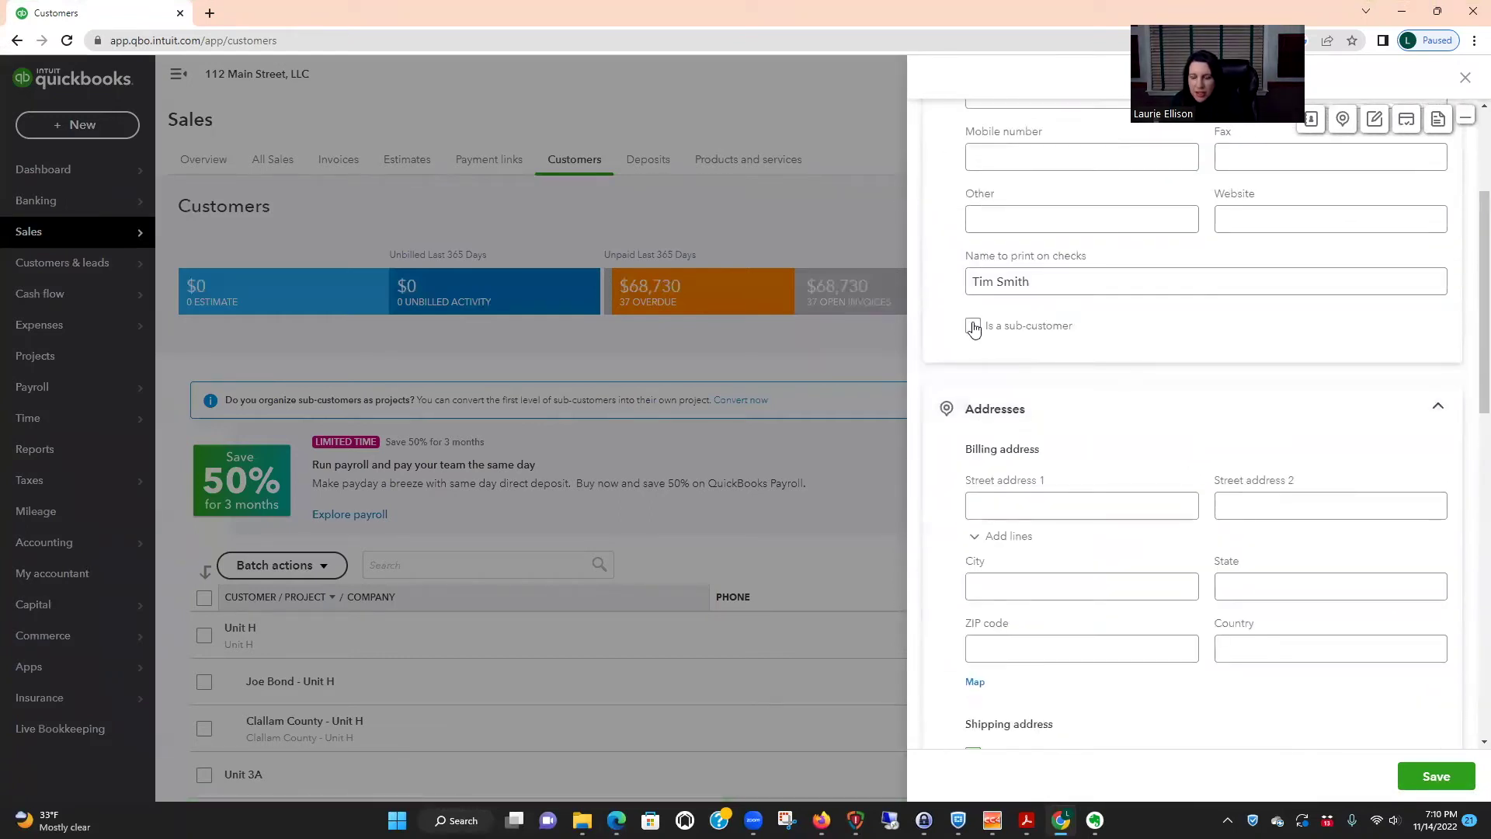
Step: Make the new customer a sub-customer with Building Two as parent
click(973, 327)
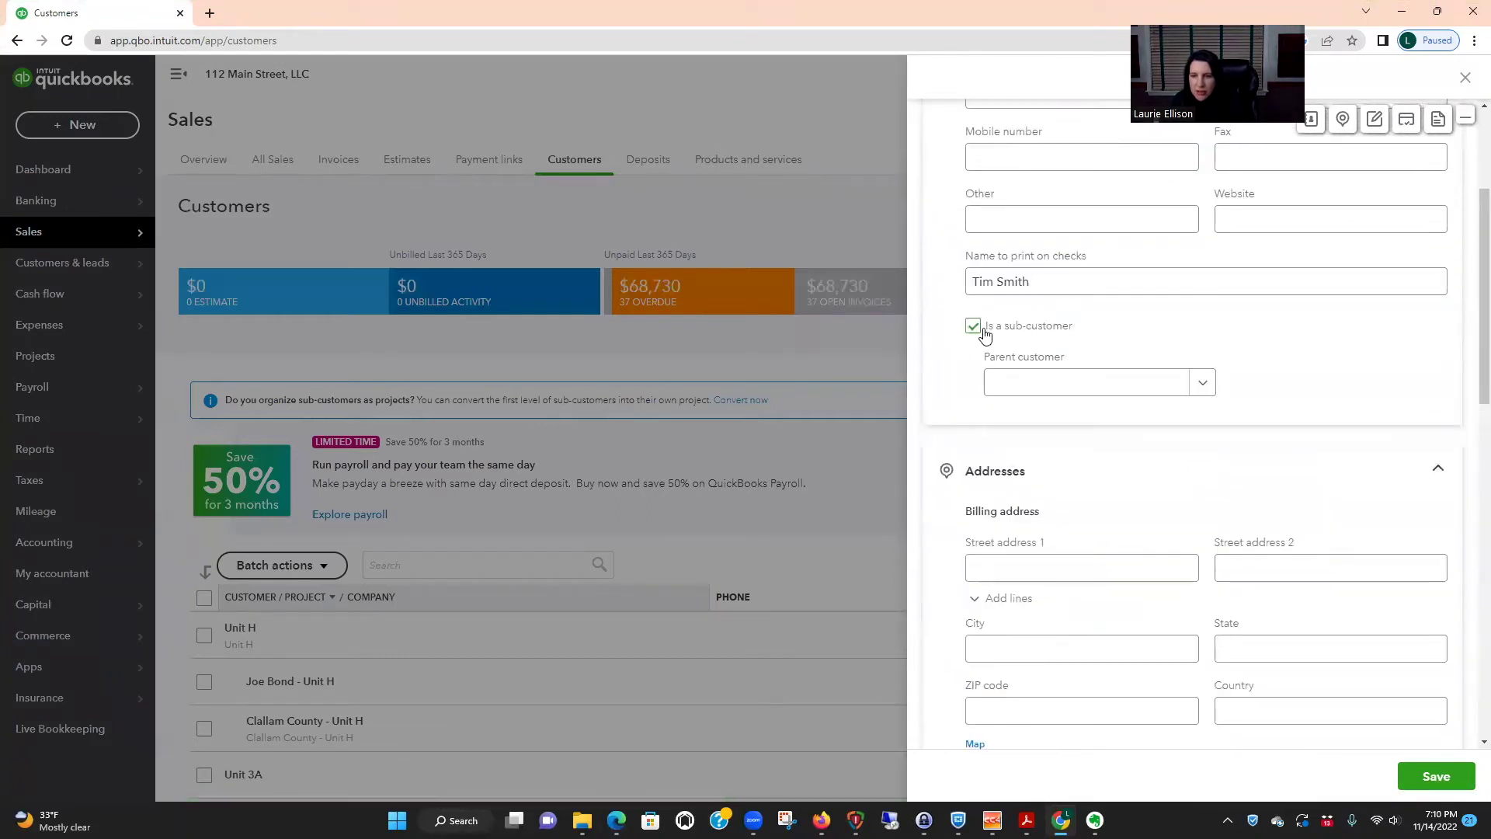
click(1203, 383)
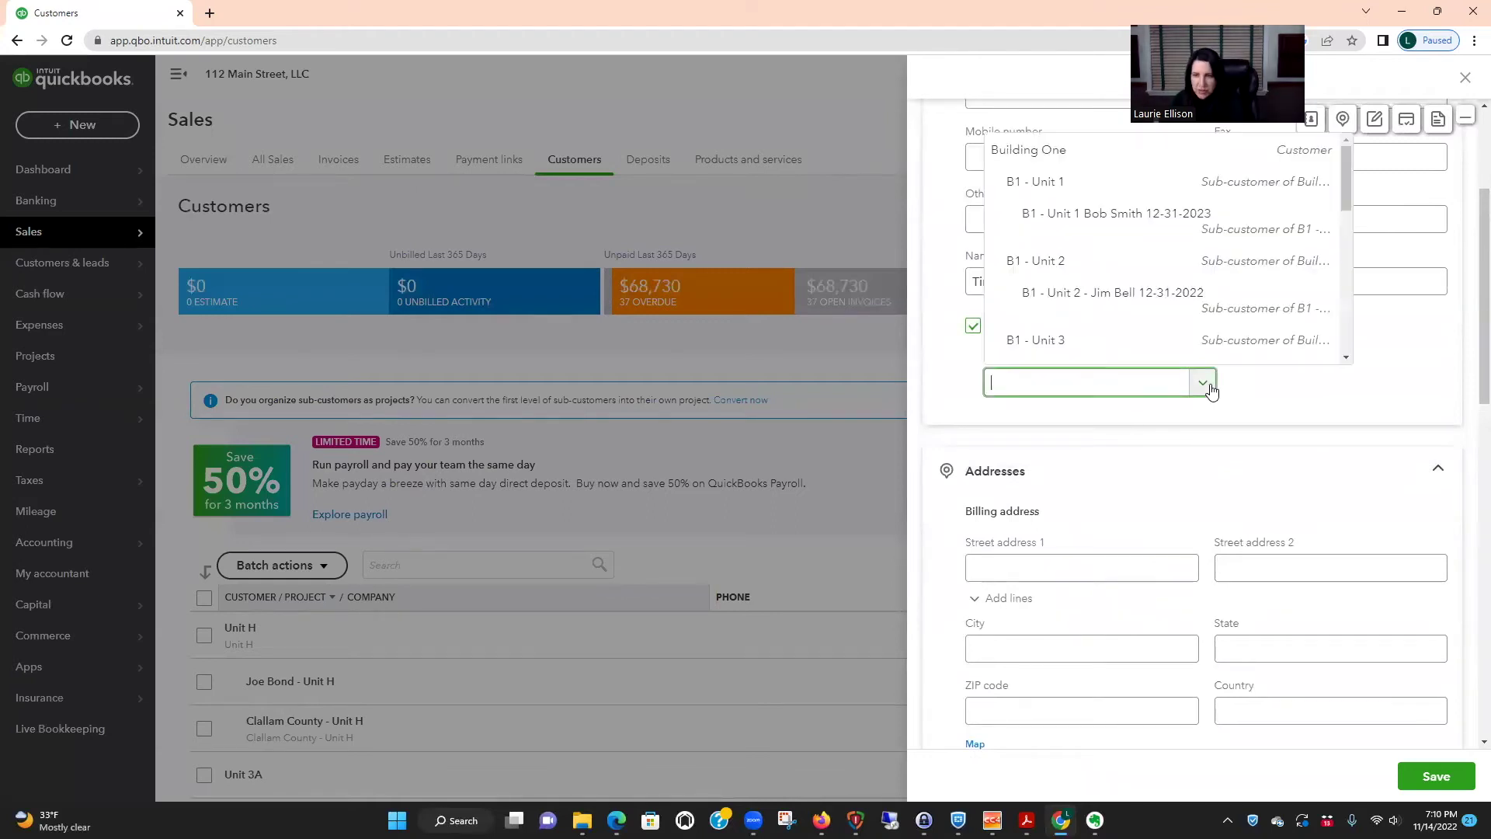
scroll(1188, 326, down, 3)
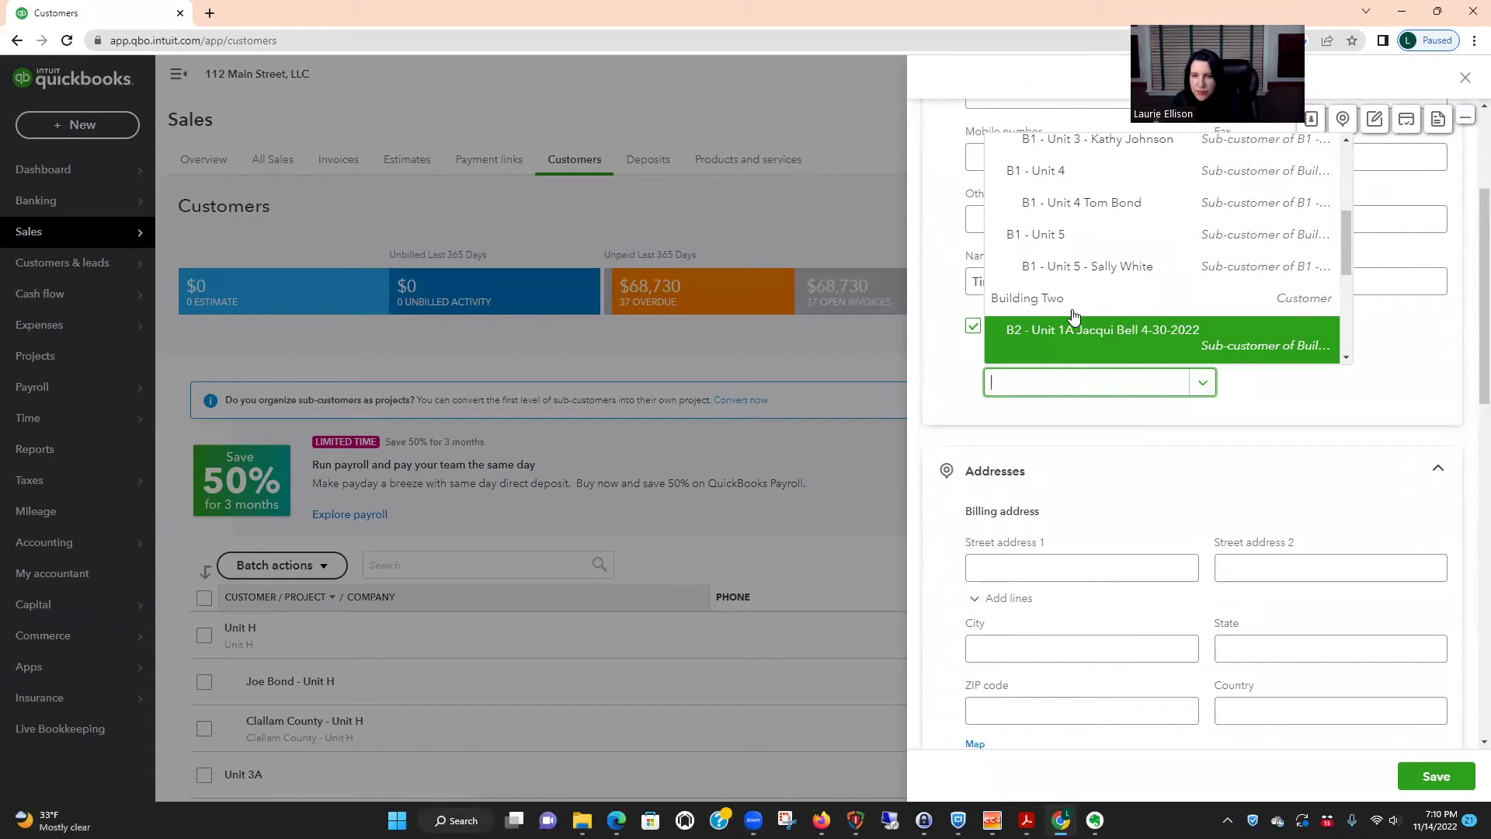
scroll(1091, 308, down, 1)
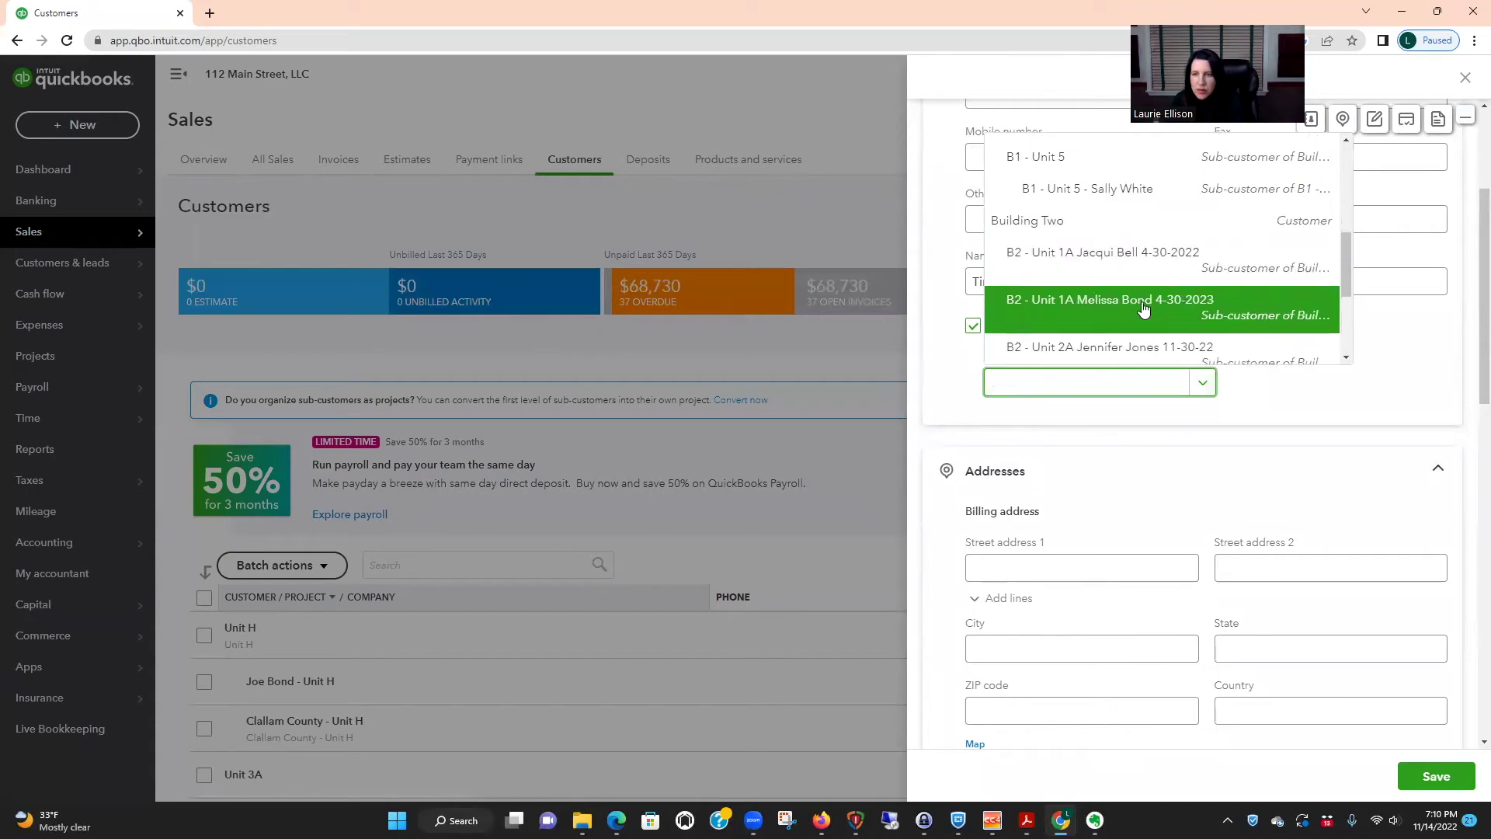
click(1071, 223)
scroll(1306, 386, up, 3)
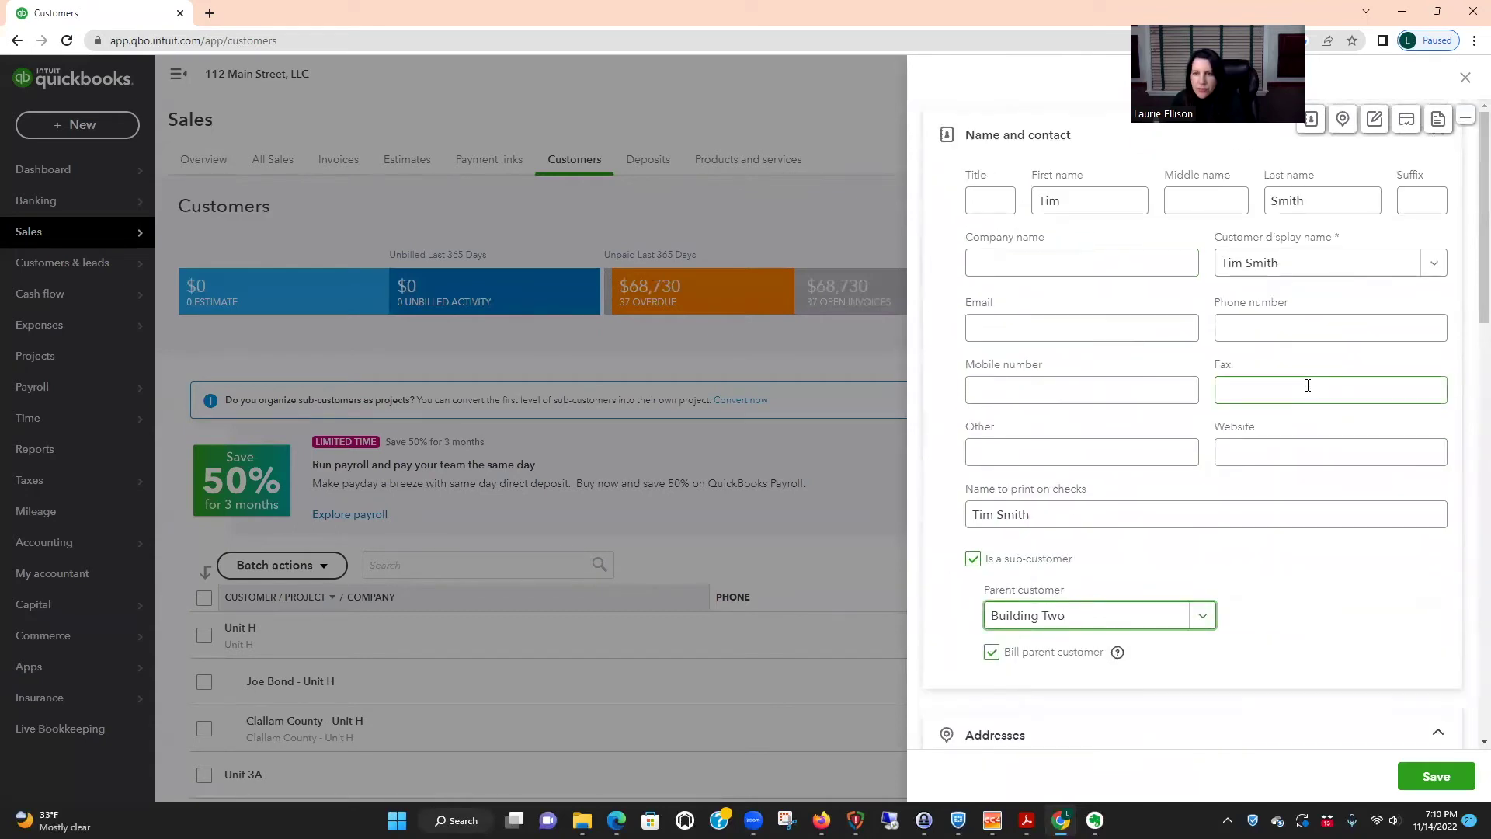
Step: Change the display name to 'B2 - U3A -[tenant name]- 12-31-25'
click(1223, 264)
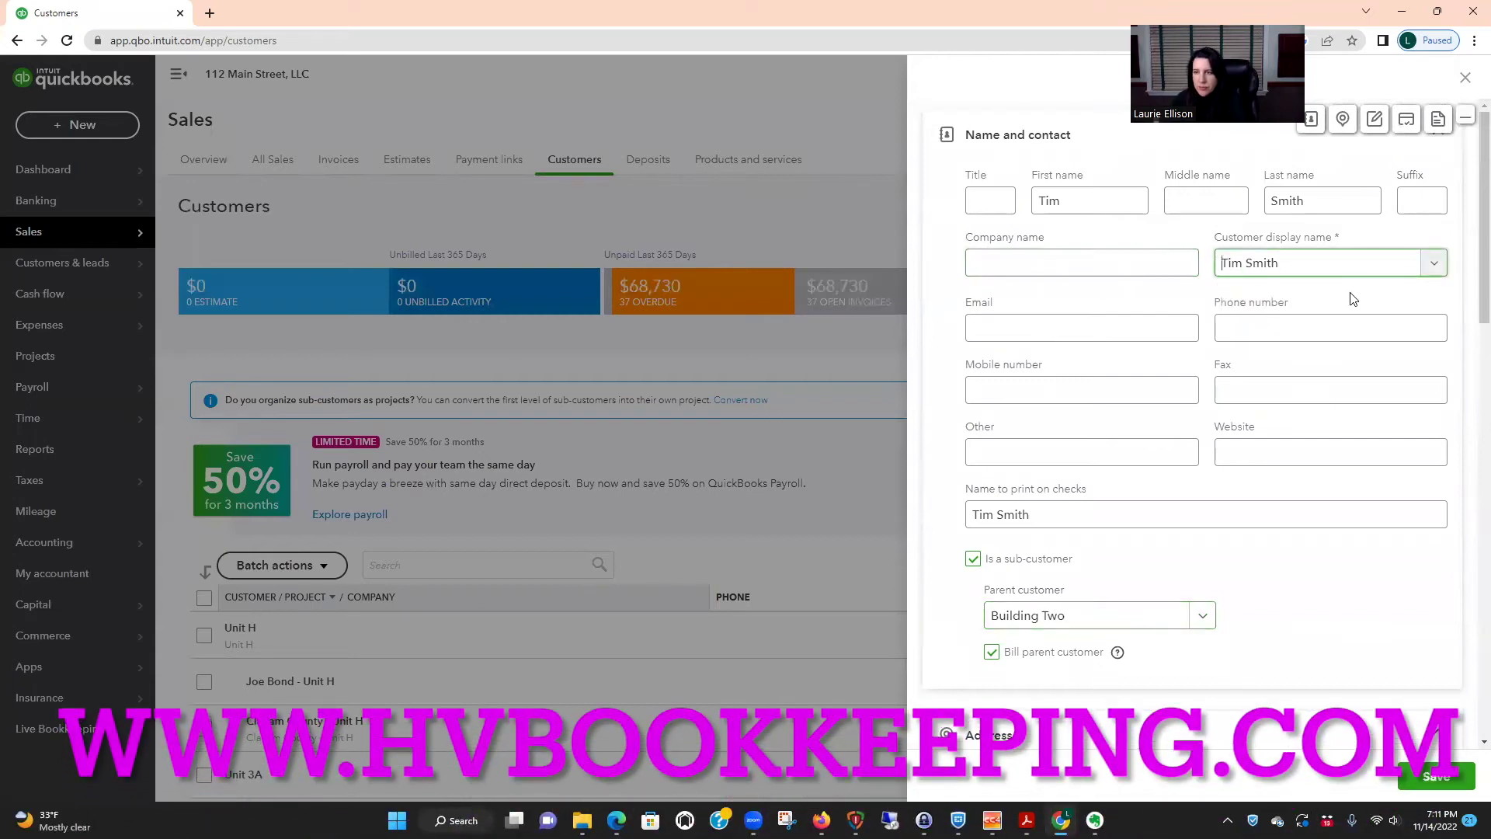
text(Buildi)
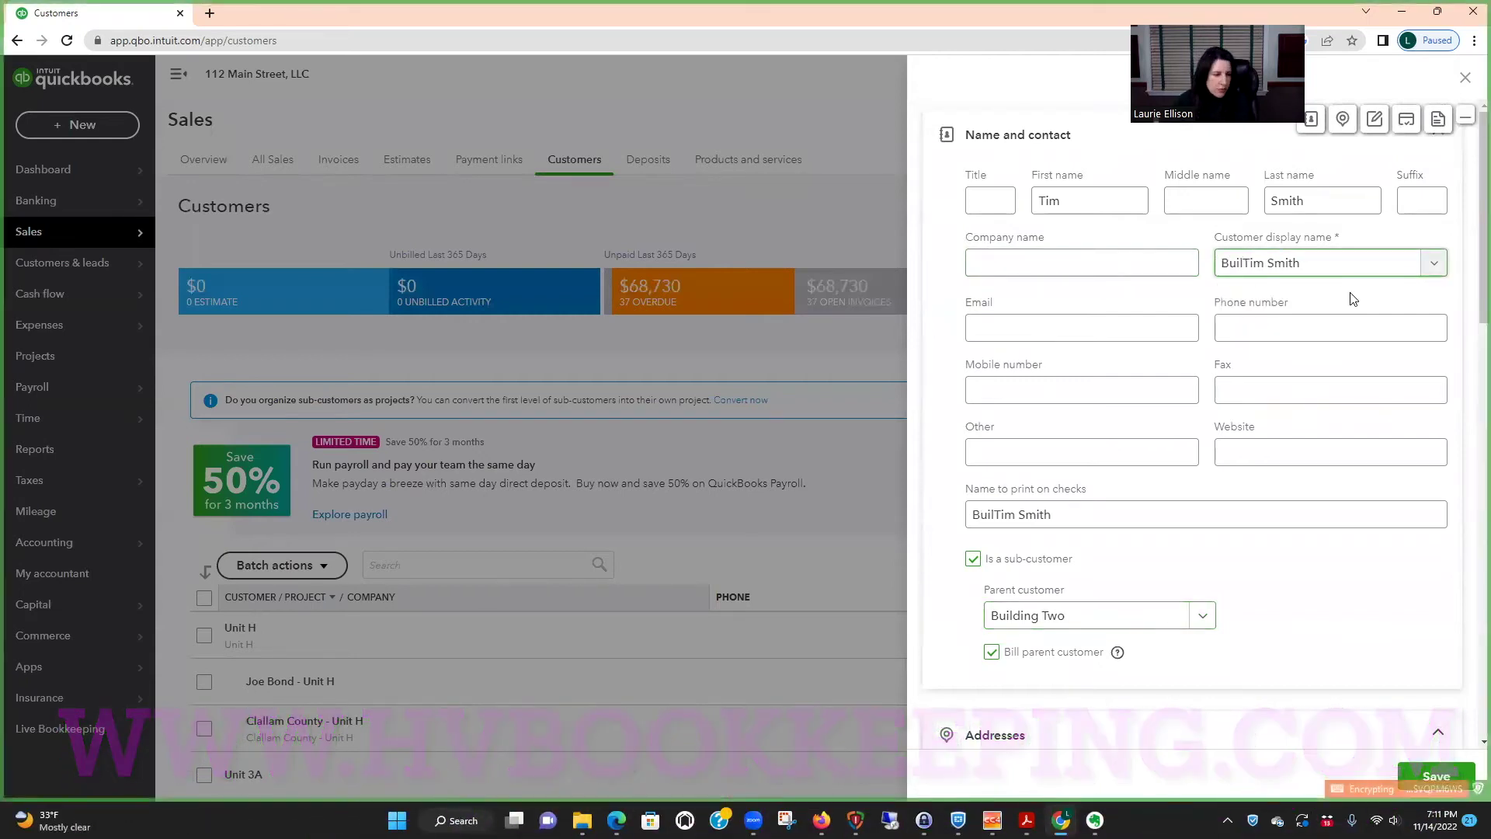
text(ng)
key(BackSpace)
key(BackSpace)
key(BackSpace)
key(BackSpace)
key(BackSpace)
key(BackSpace)
key(BackSpace)
key(BackSpace)
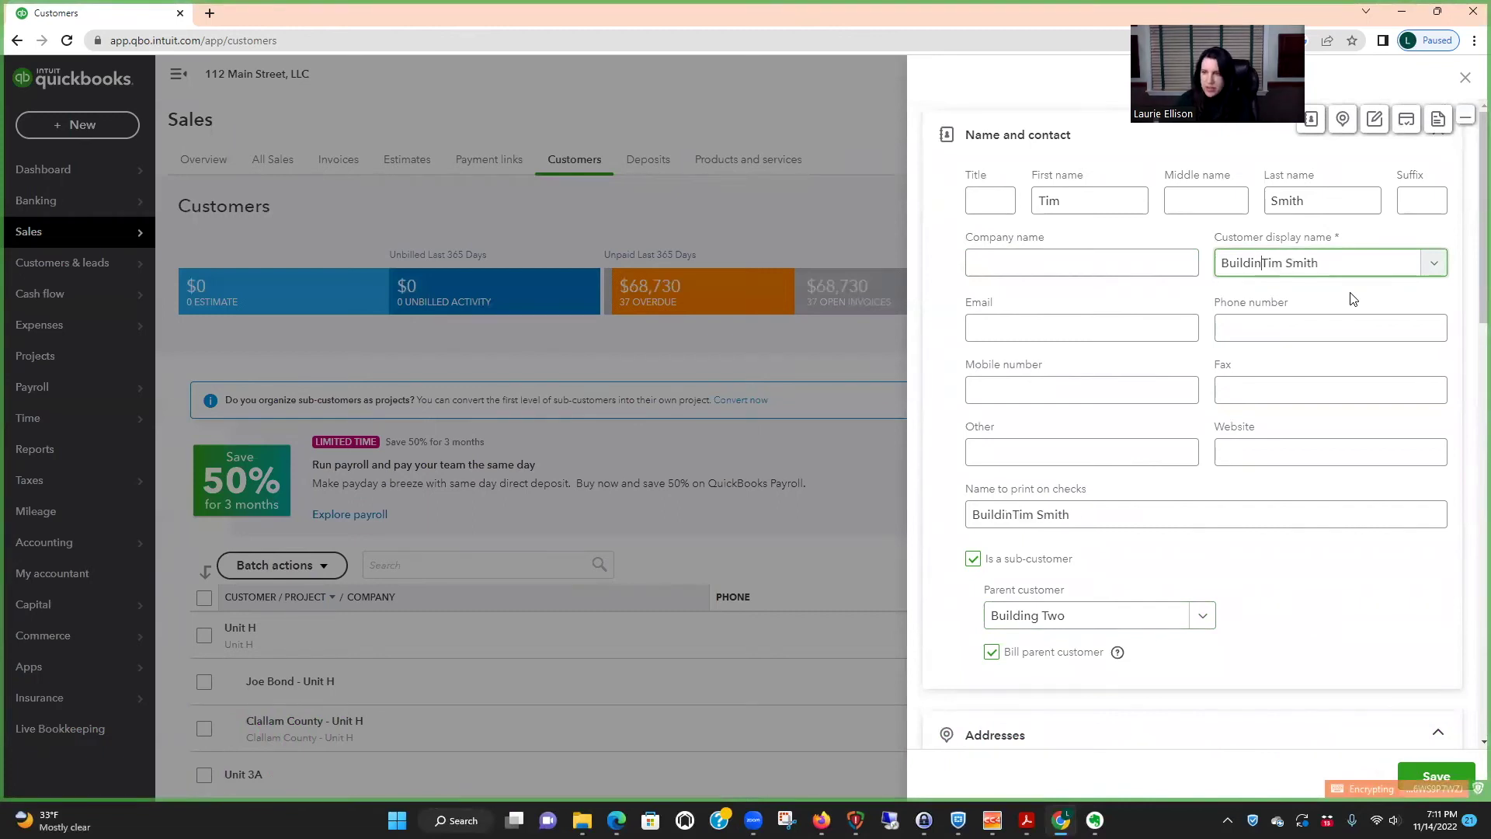
text(2)
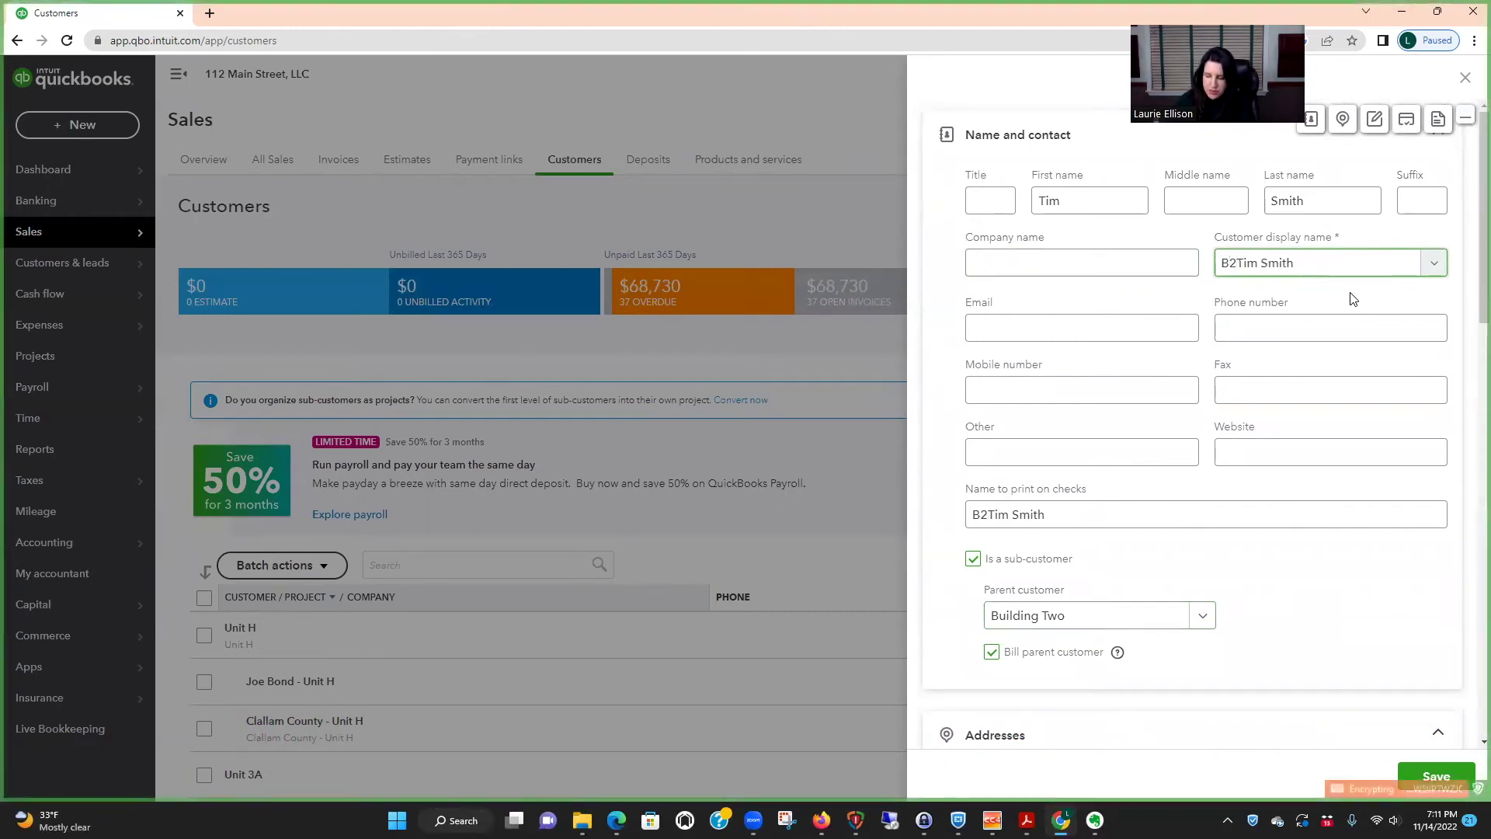
text( - U)
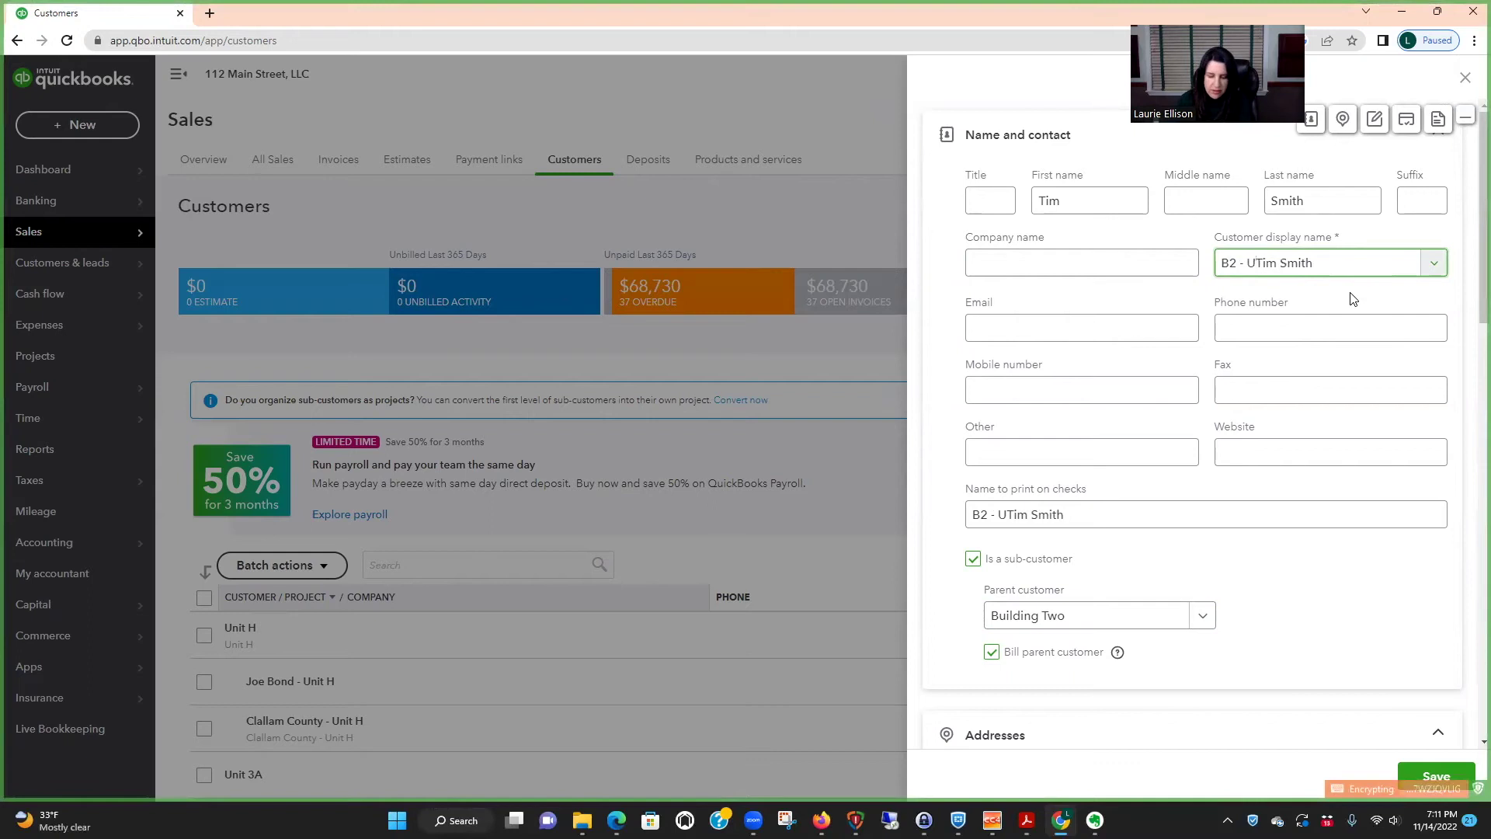
text(3A)
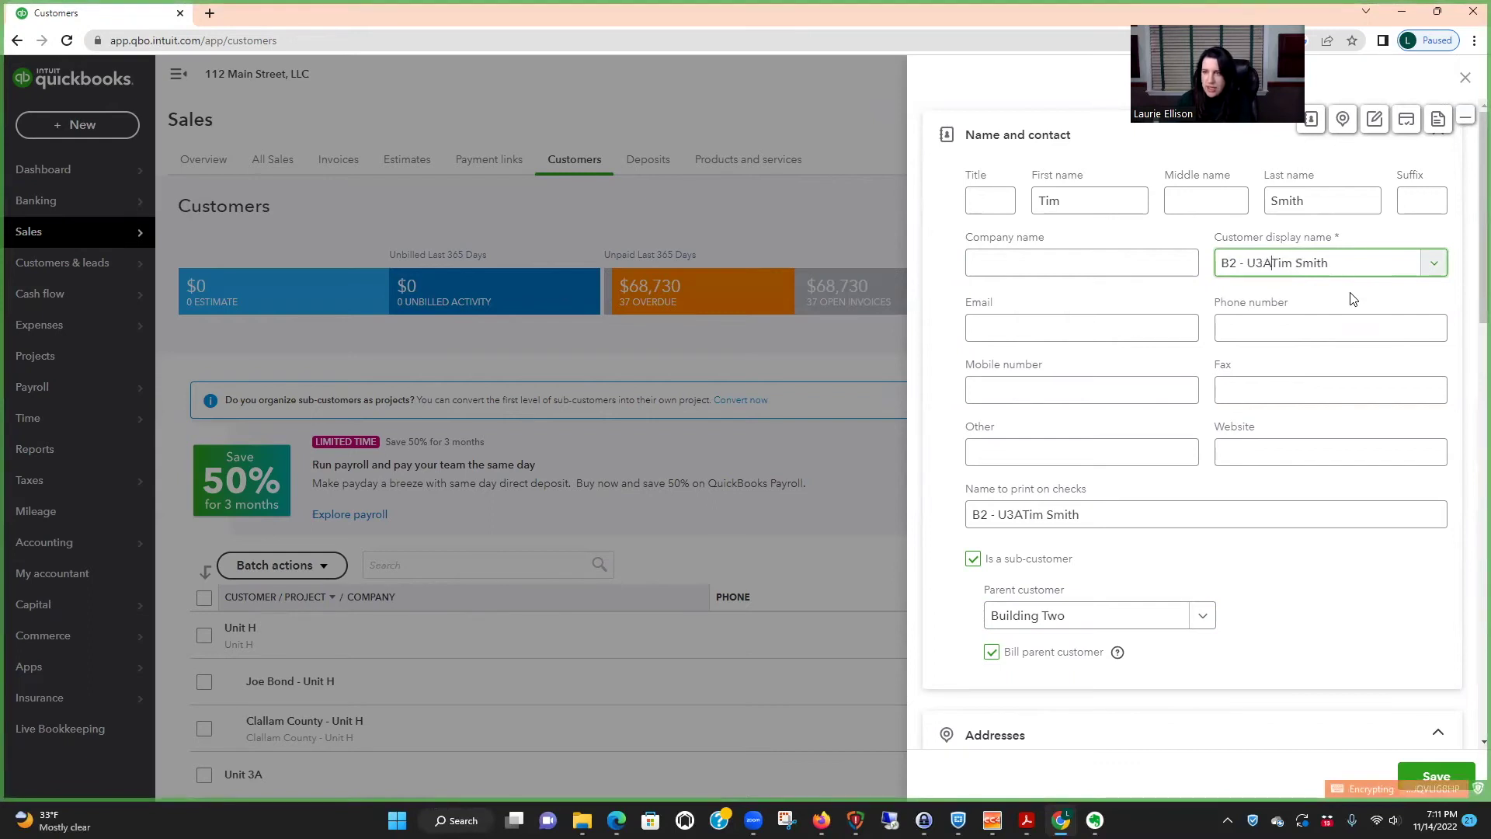
text( -)
click(1352, 266)
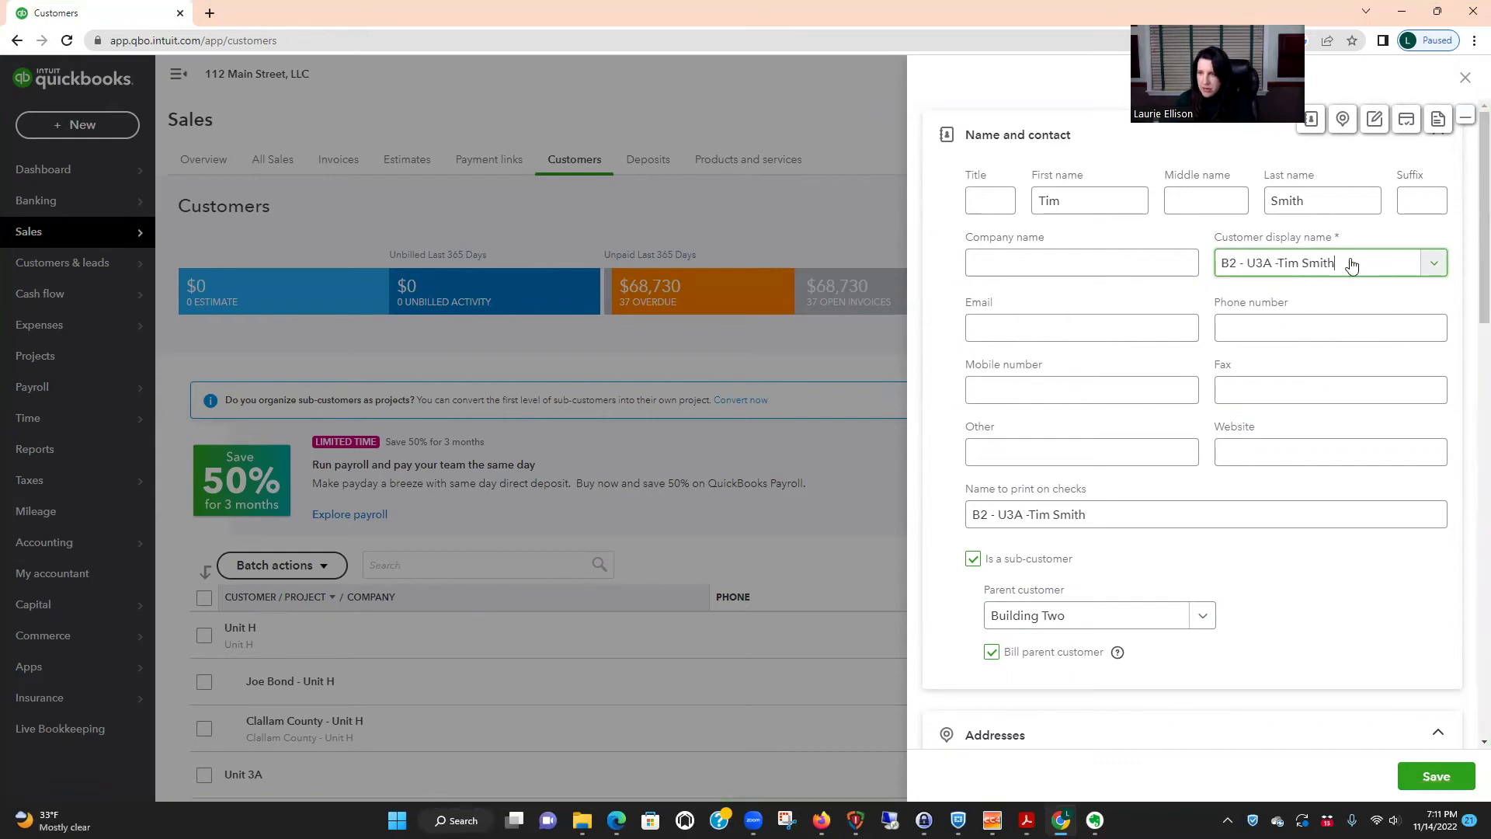
text(-)
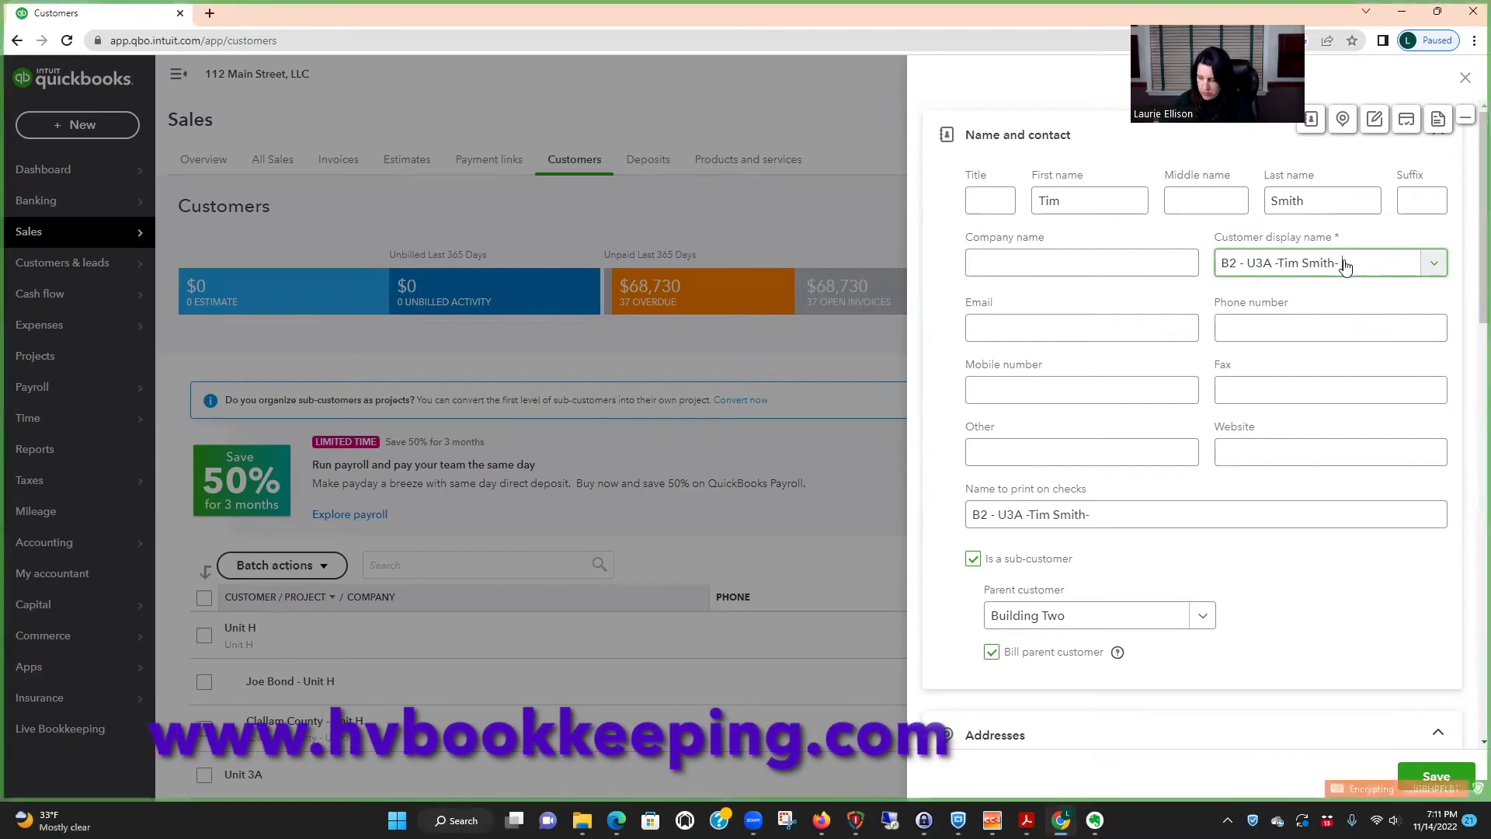
text( 12-31)
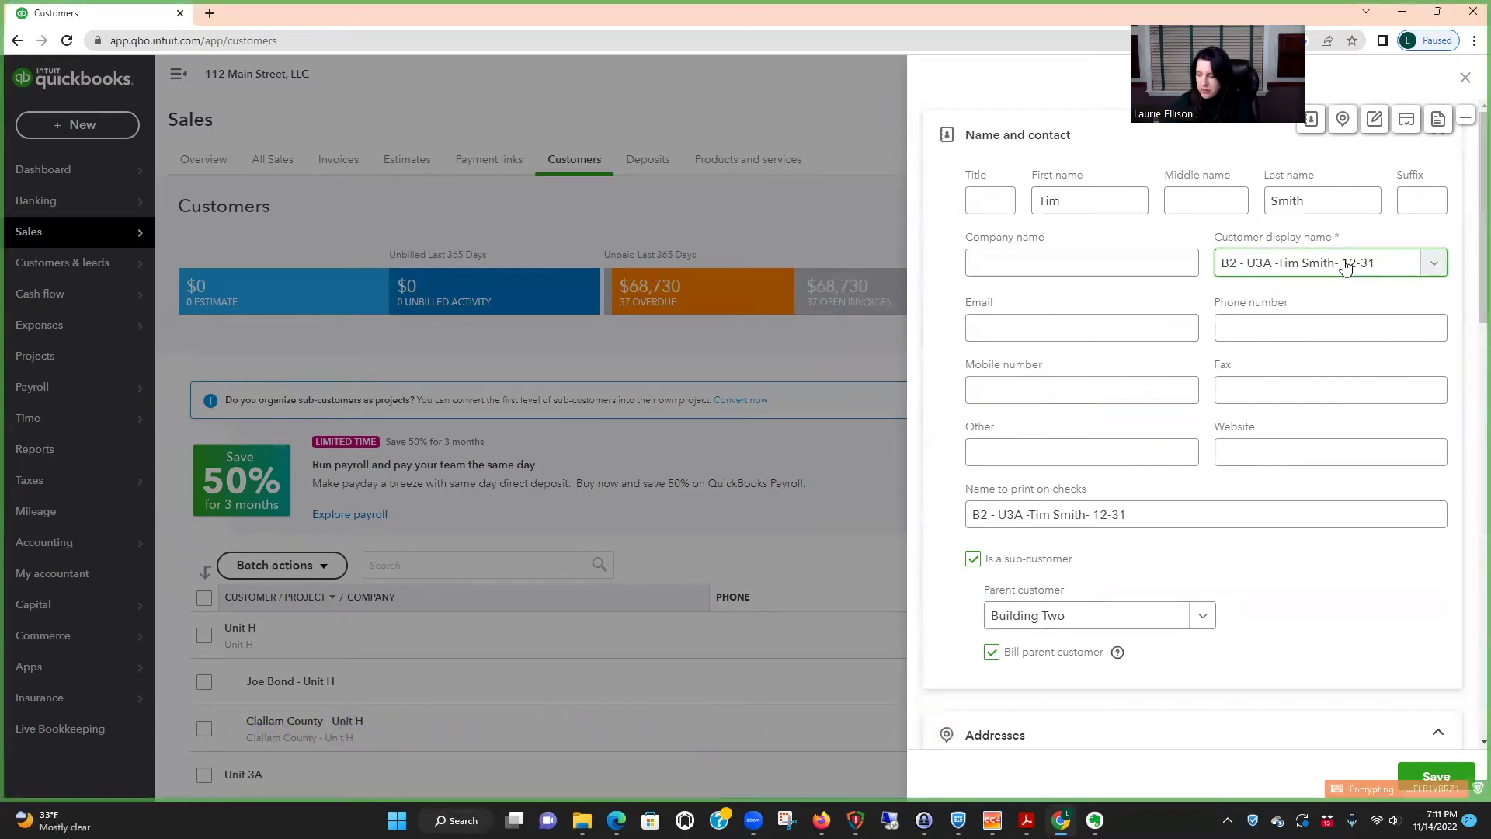
text(-25)
Step: Save the new B2 - U3A sub-customer
scroll(1307, 614, down, 3)
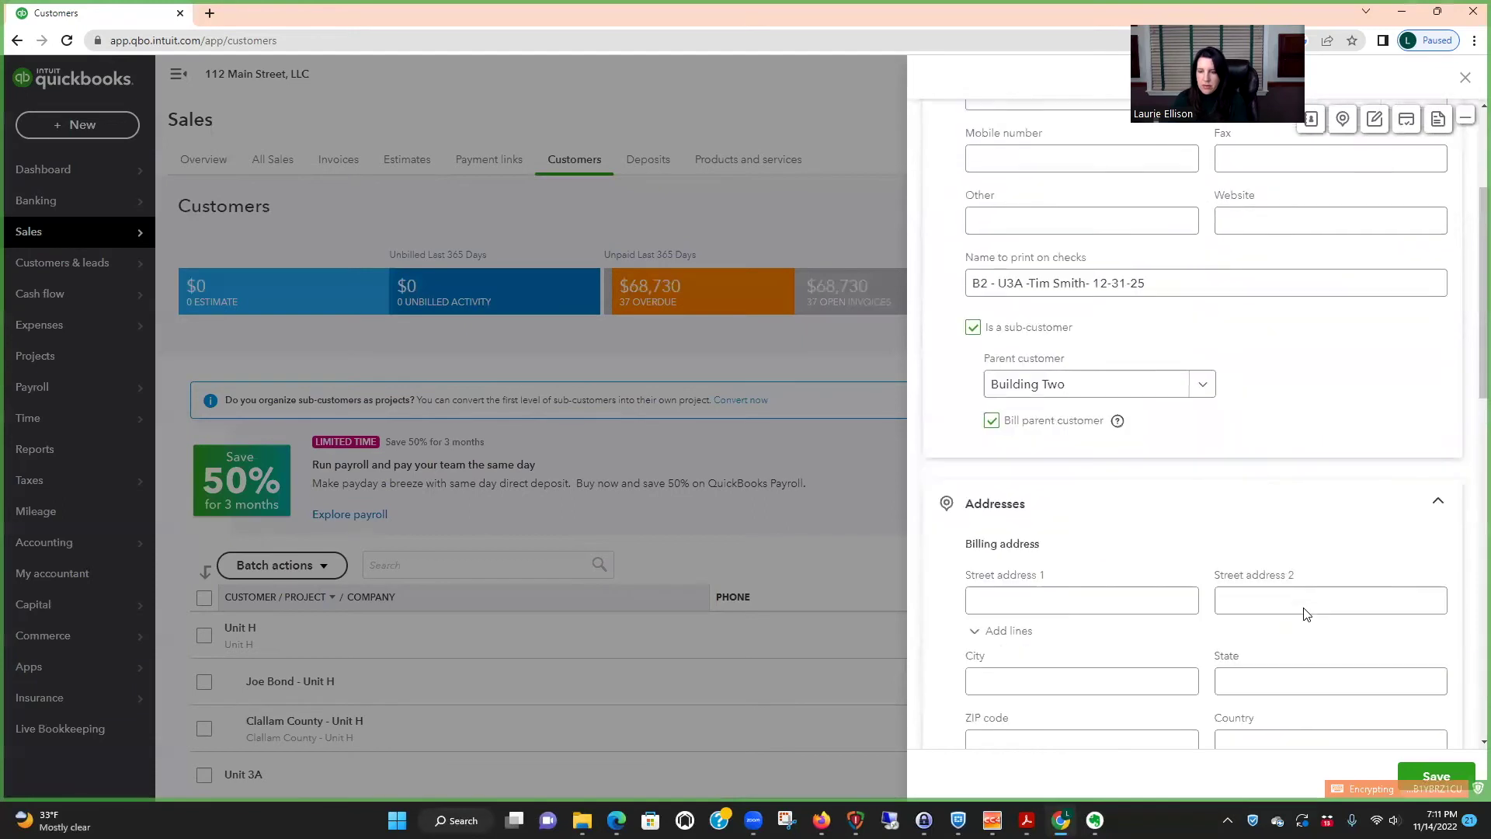
scroll(1307, 615, down, 1)
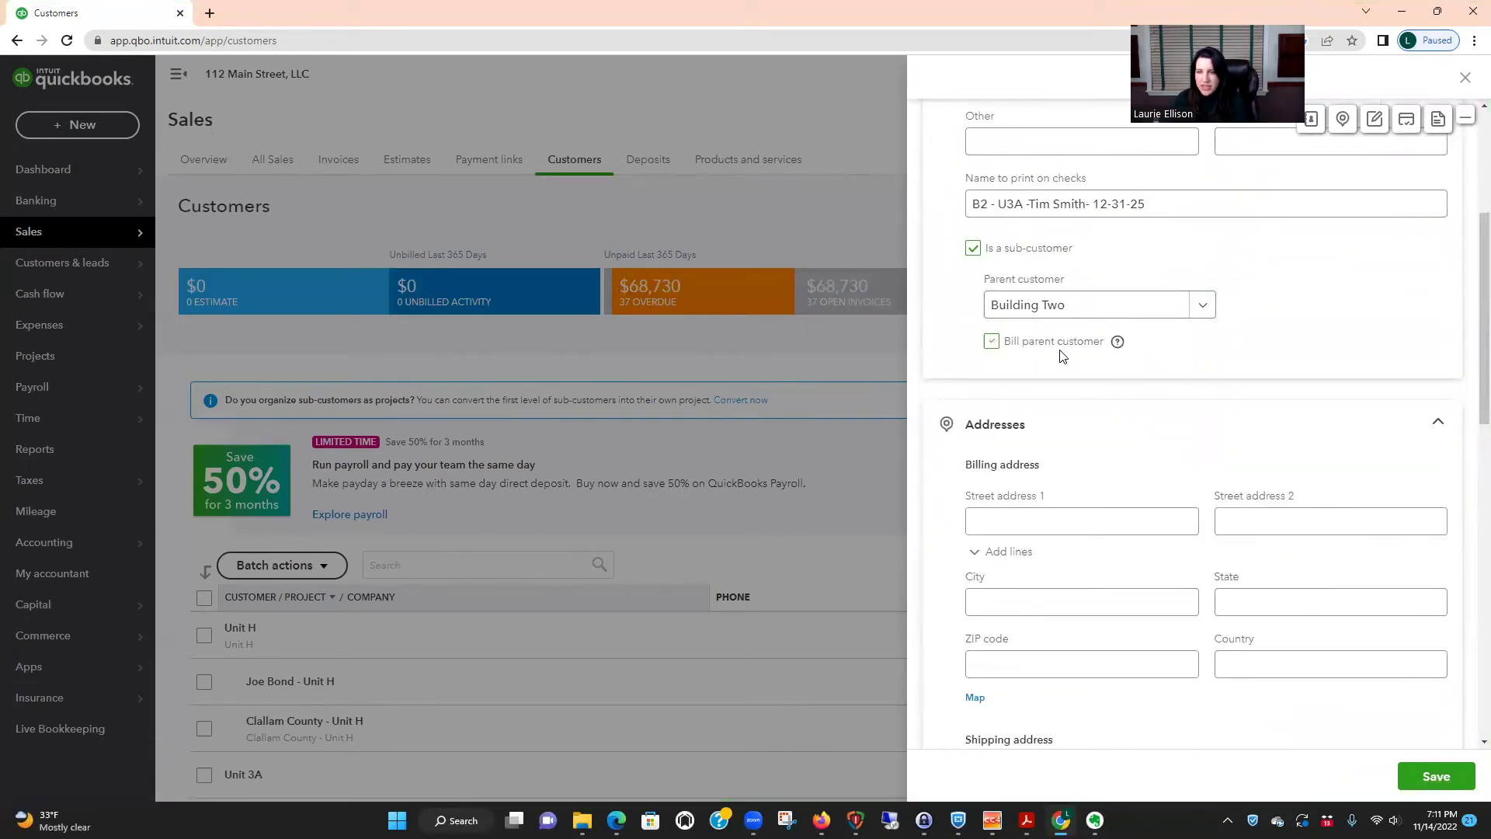
scroll(1304, 364, down, 4)
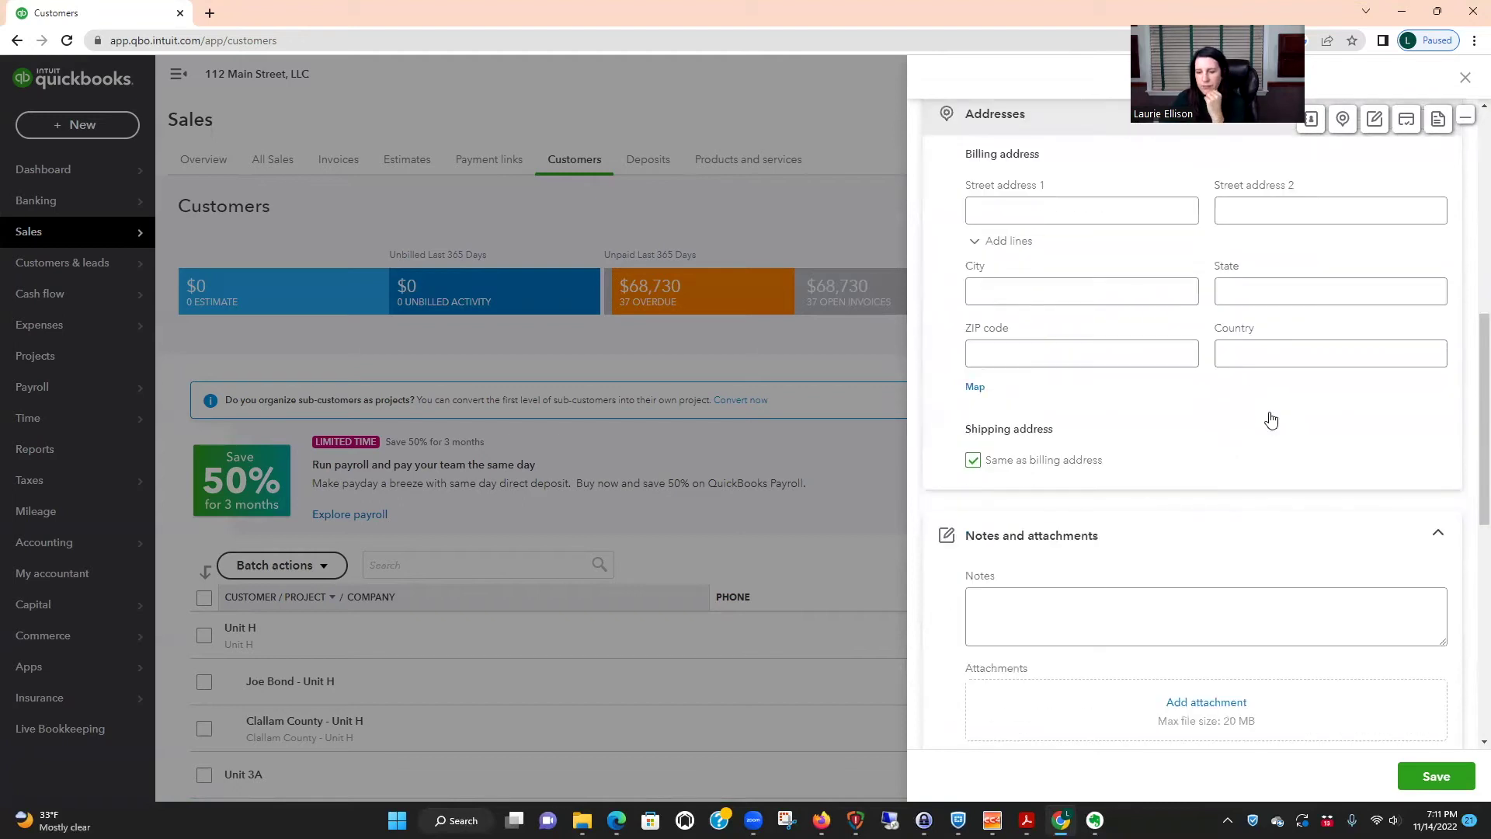
scroll(1304, 632, down, 4)
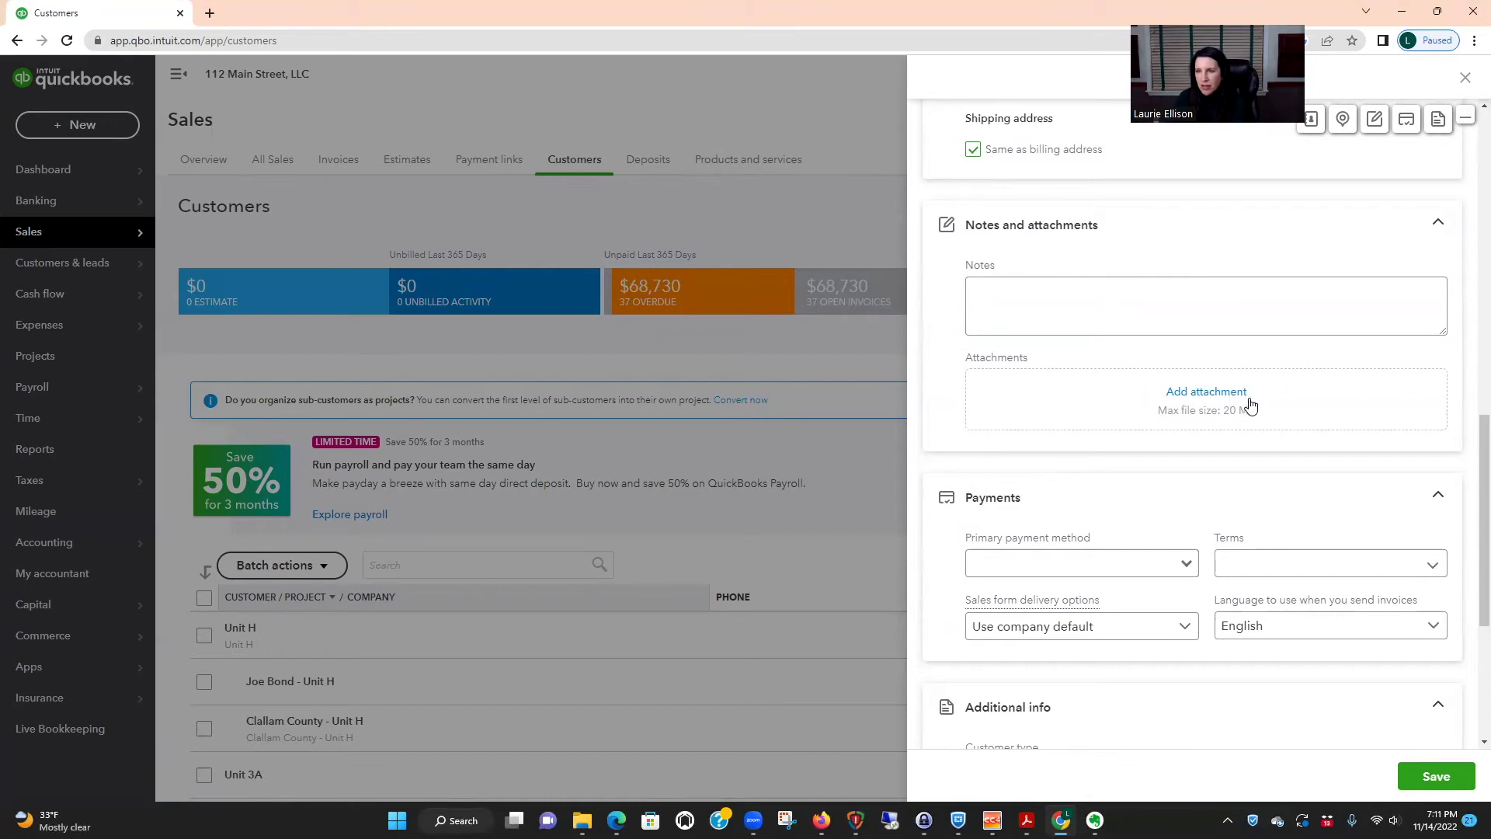
scroll(1288, 452, down, 5)
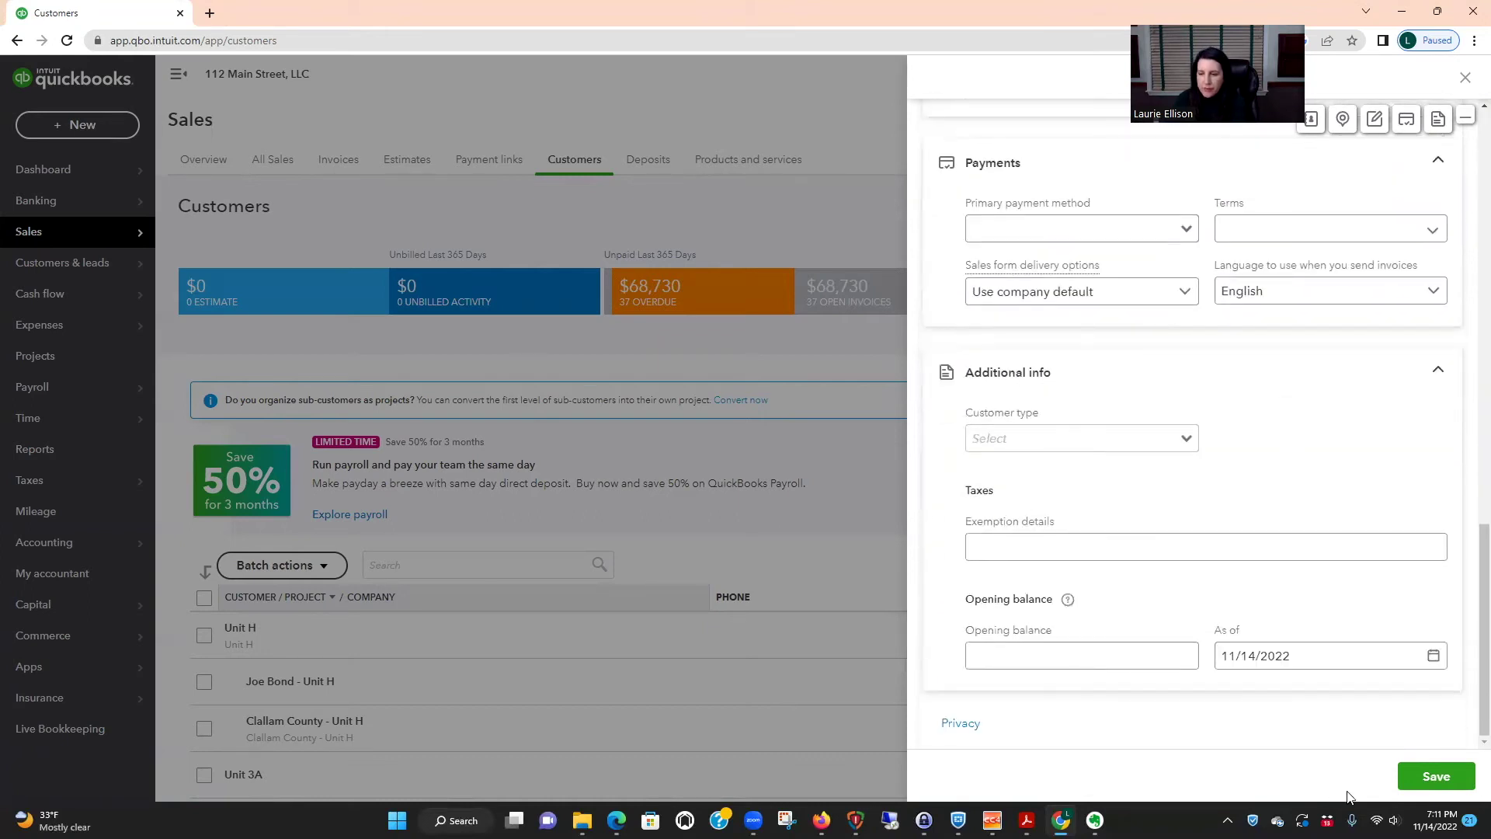
click(1444, 783)
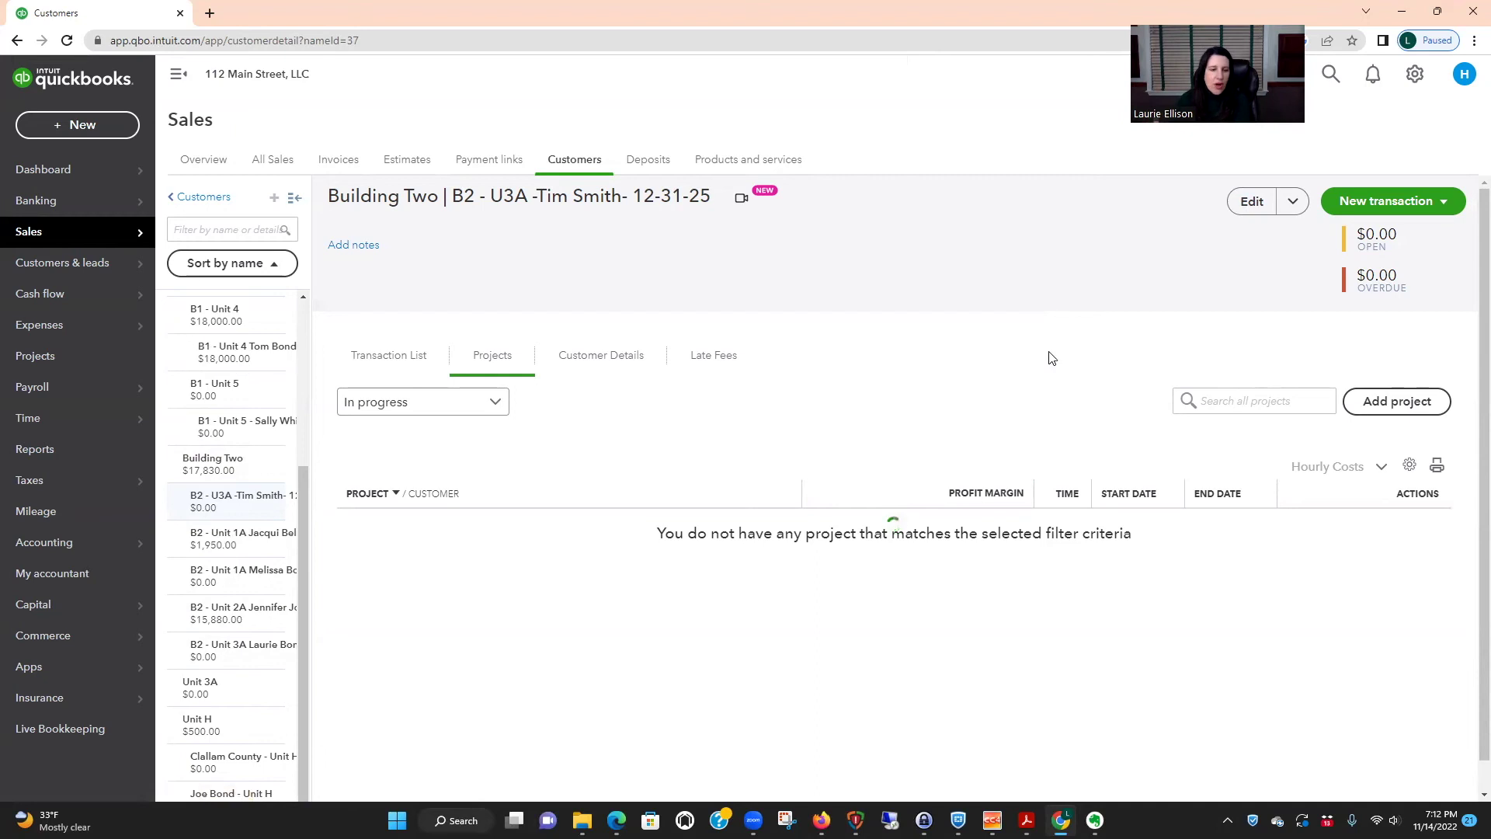
Step: Start an invoice with line 2 as Sec. Dep B2- Unit 3A, 'Security Deposit', rate 3,750
click(1389, 203)
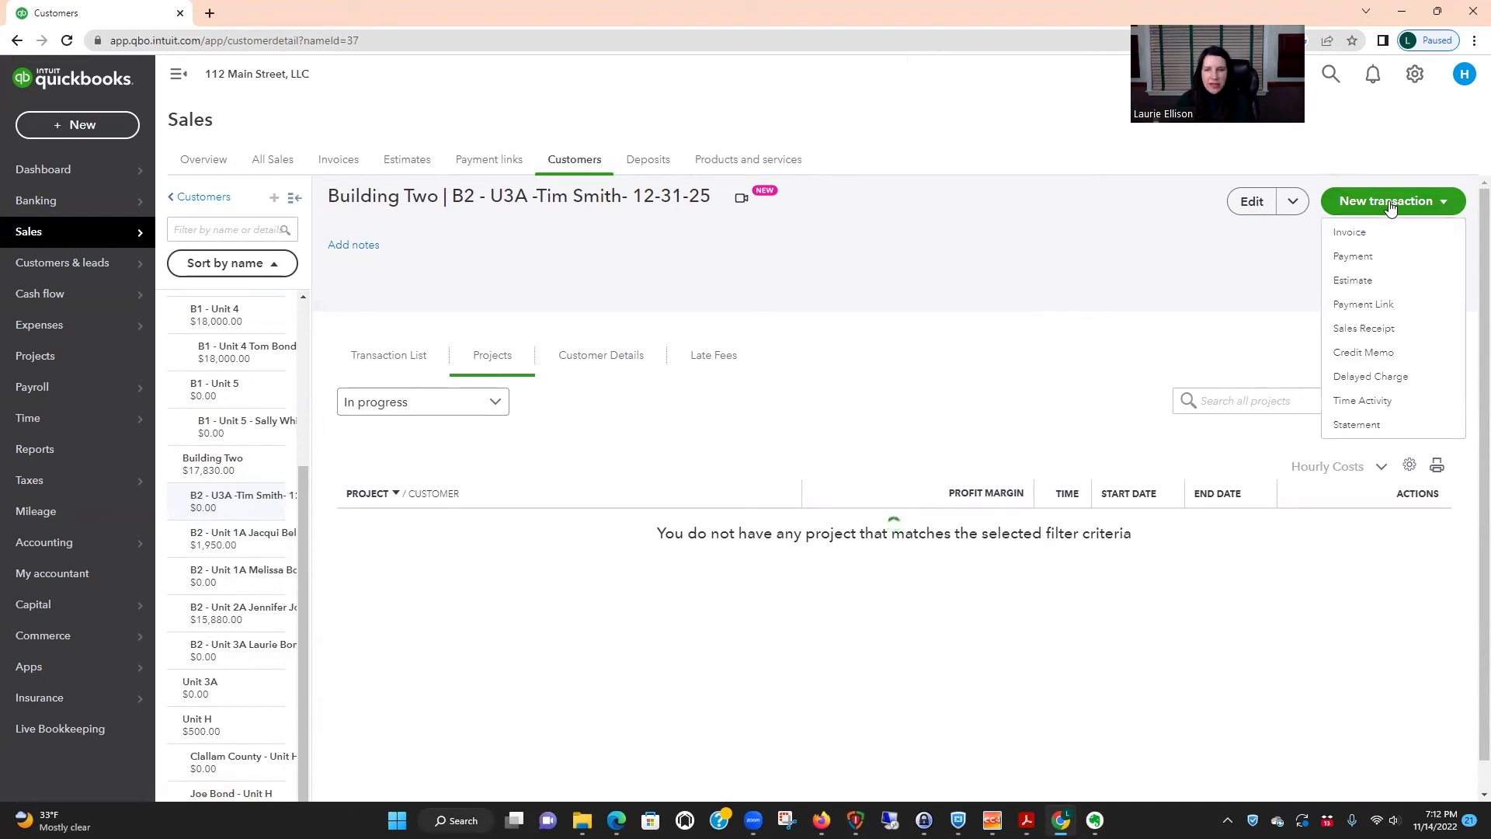
click(1355, 232)
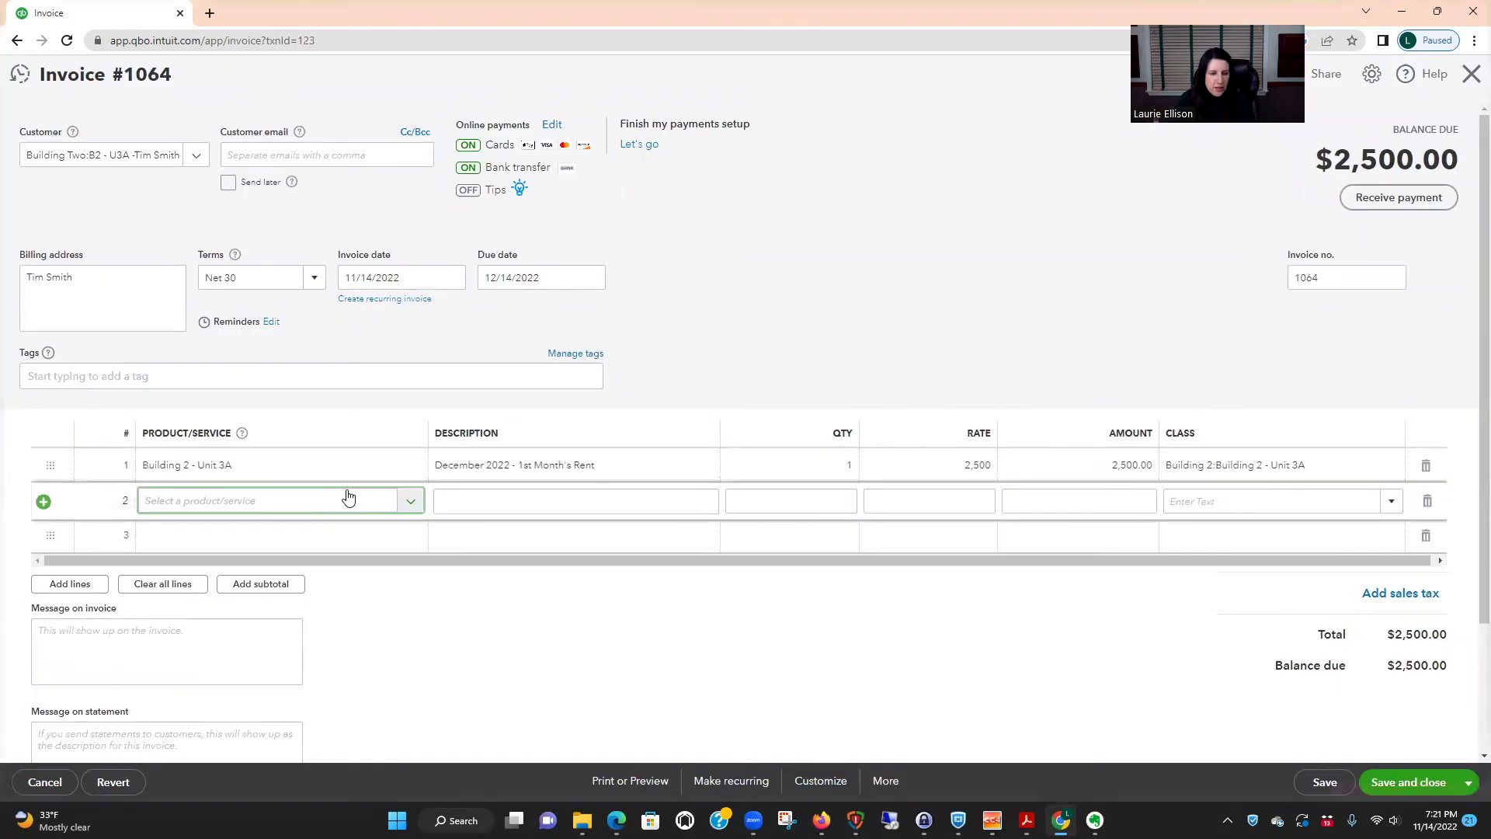
text(sec.)
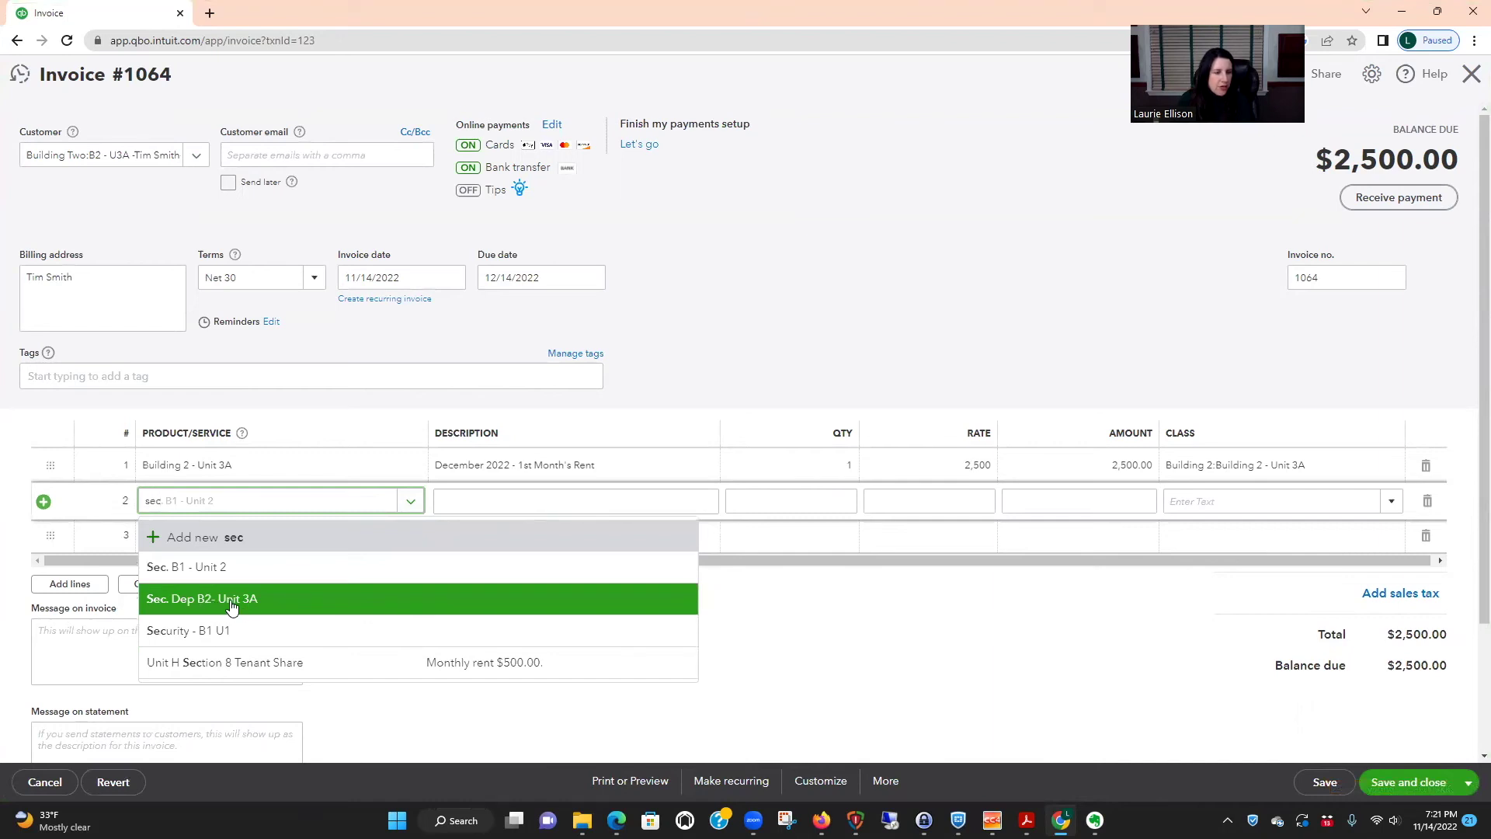
click(232, 606)
click(502, 504)
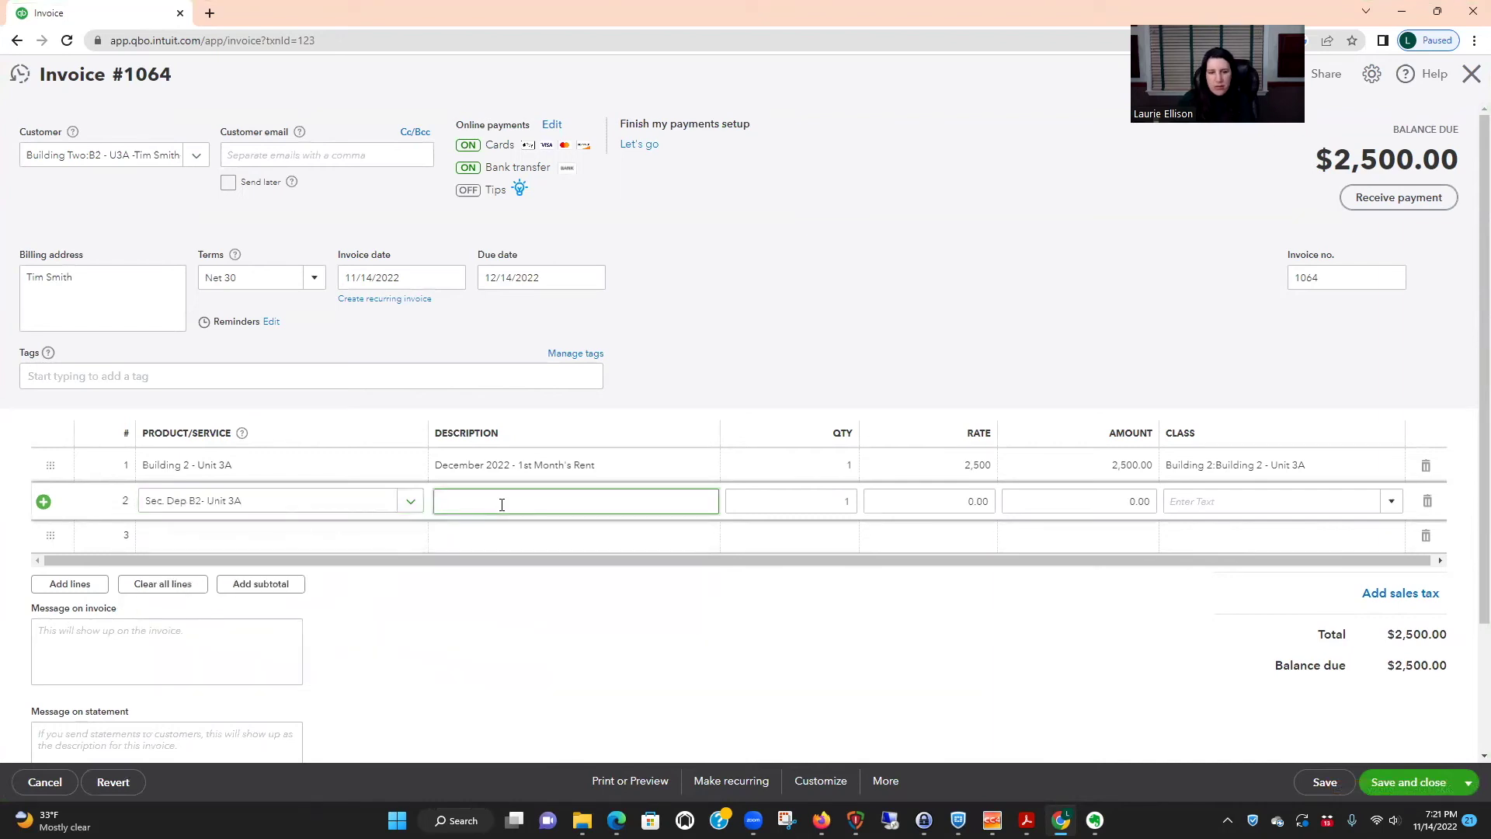
text(Security Deposi)
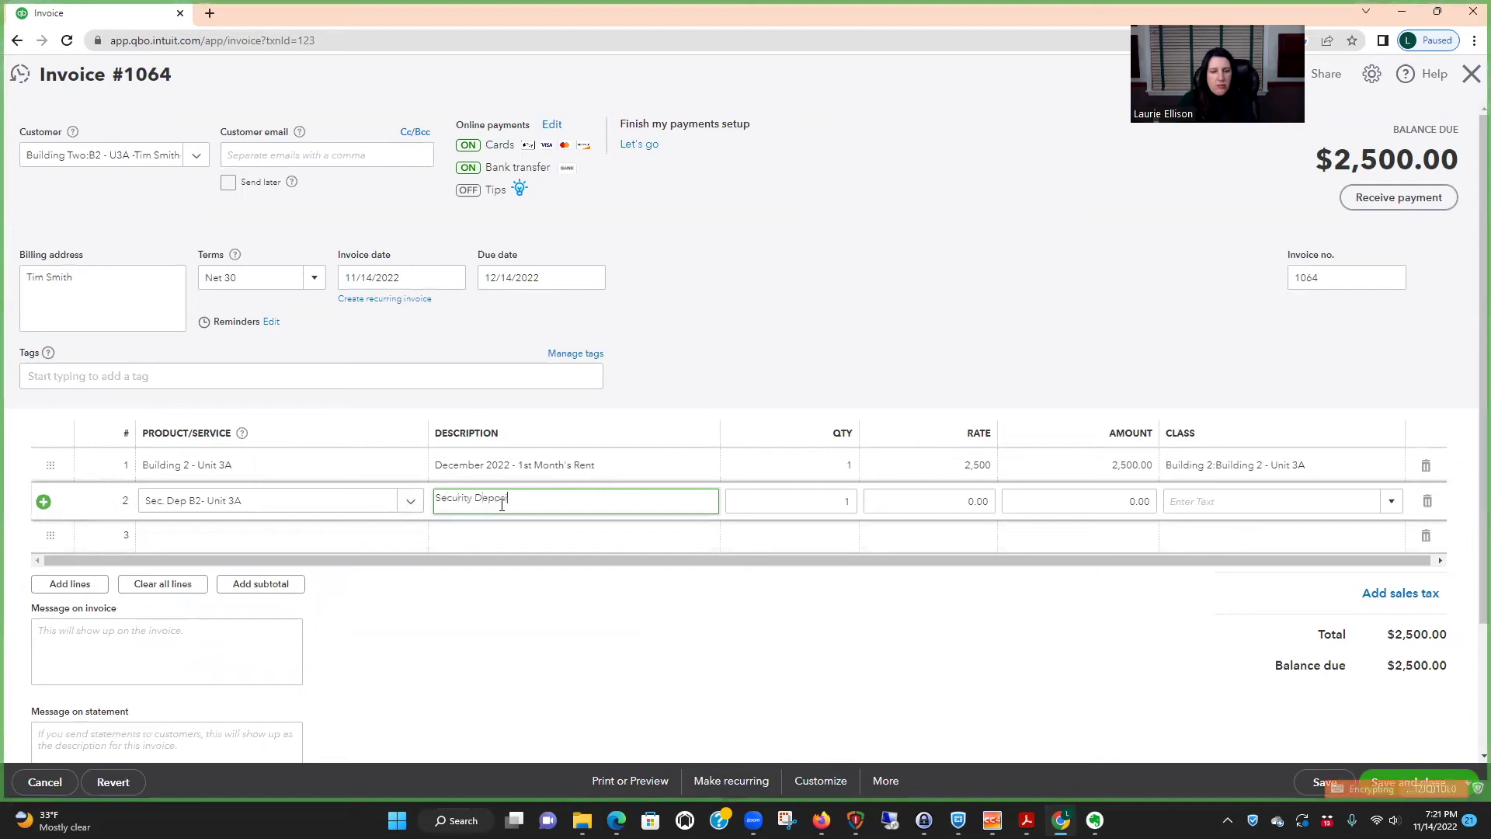
text(t)
key(Tab)
key(Tab)
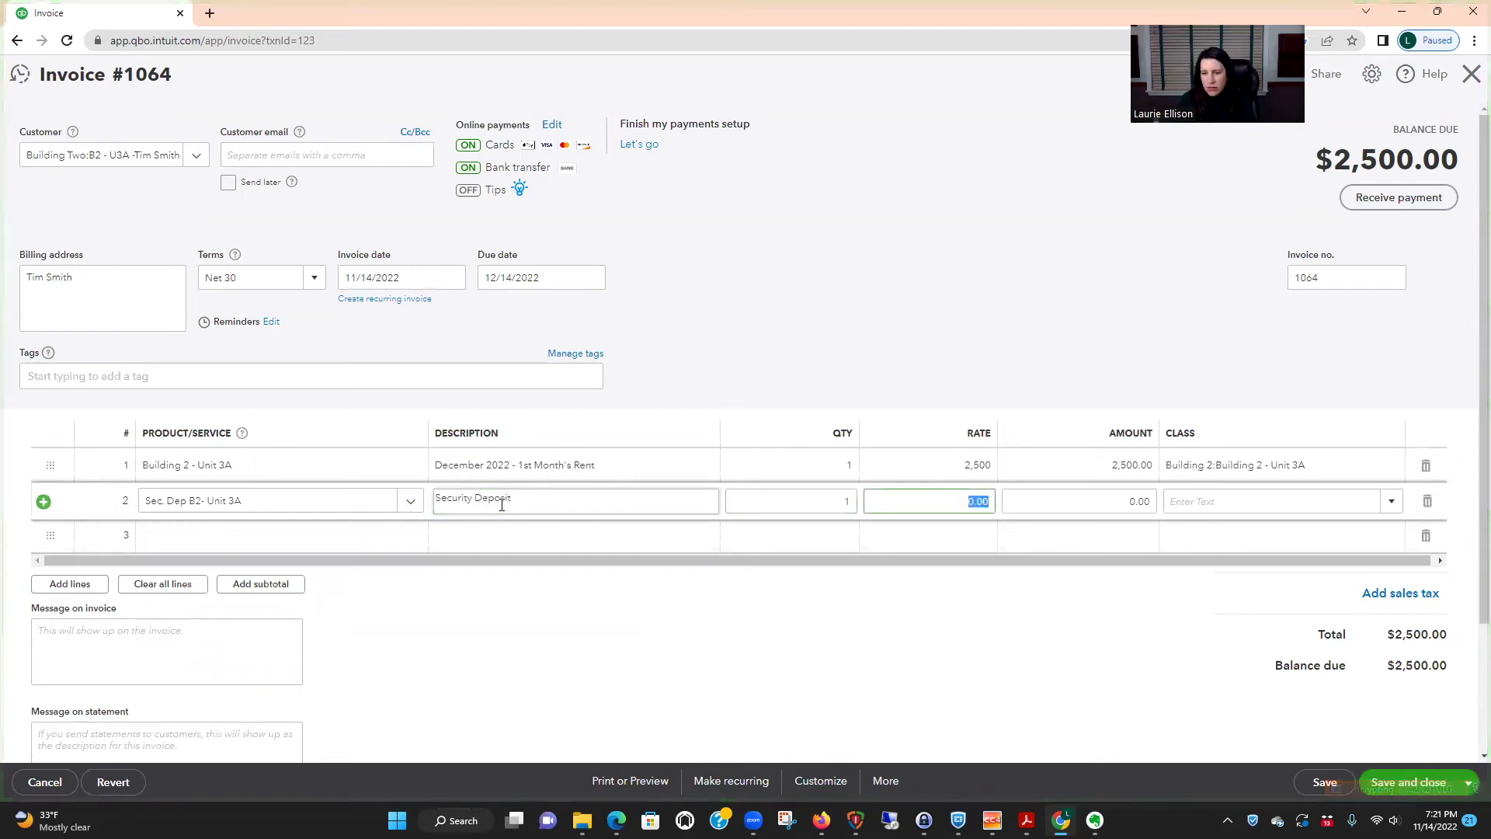
text(3750)
key(Tab)
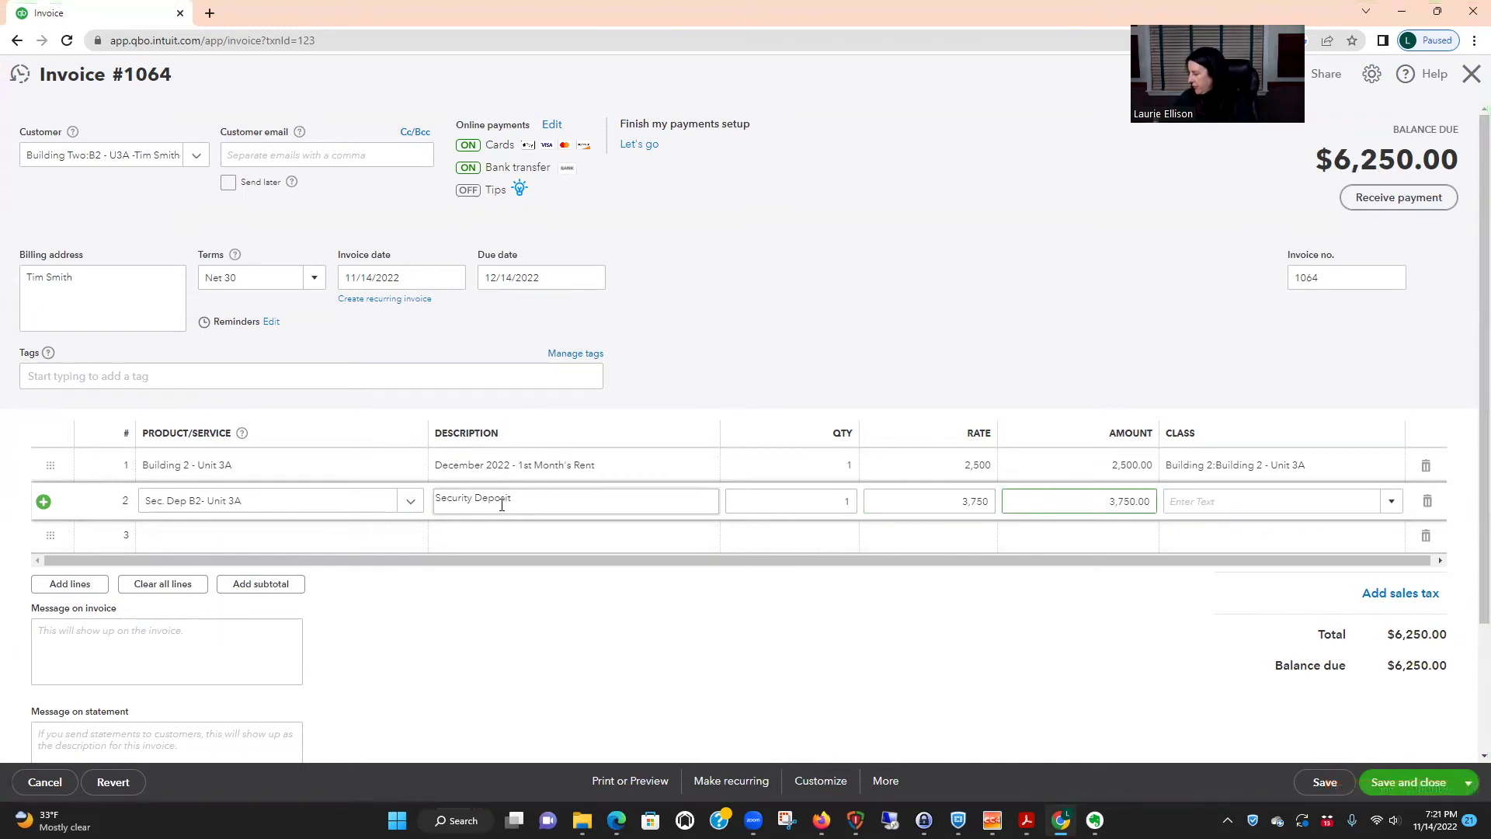
Step: Class the deposit line to Building 2 - Unit 3A and save invoice 1064 at $6,250.00
click(1186, 500)
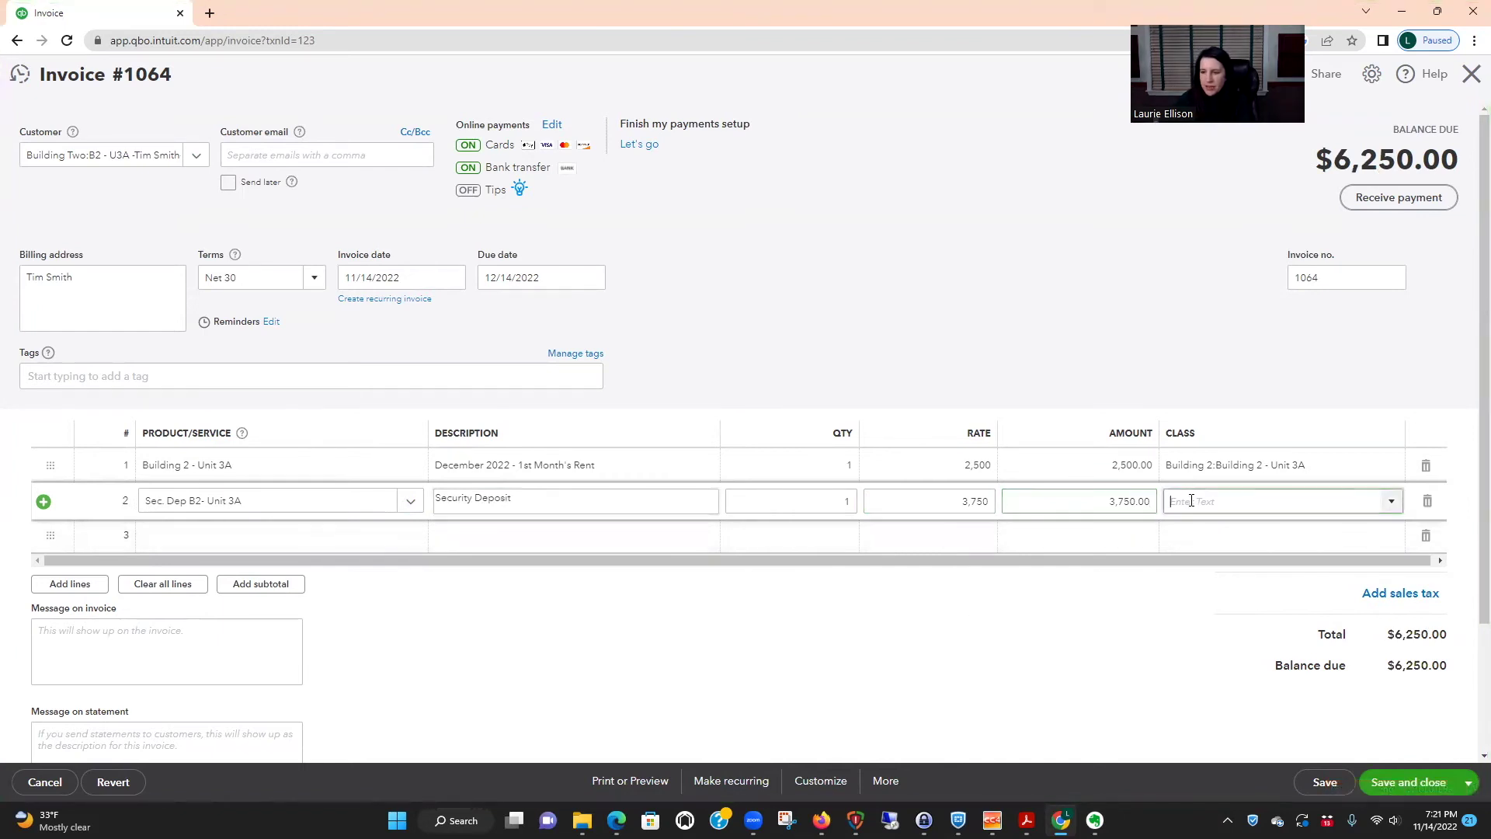
text(3)
key(Down)
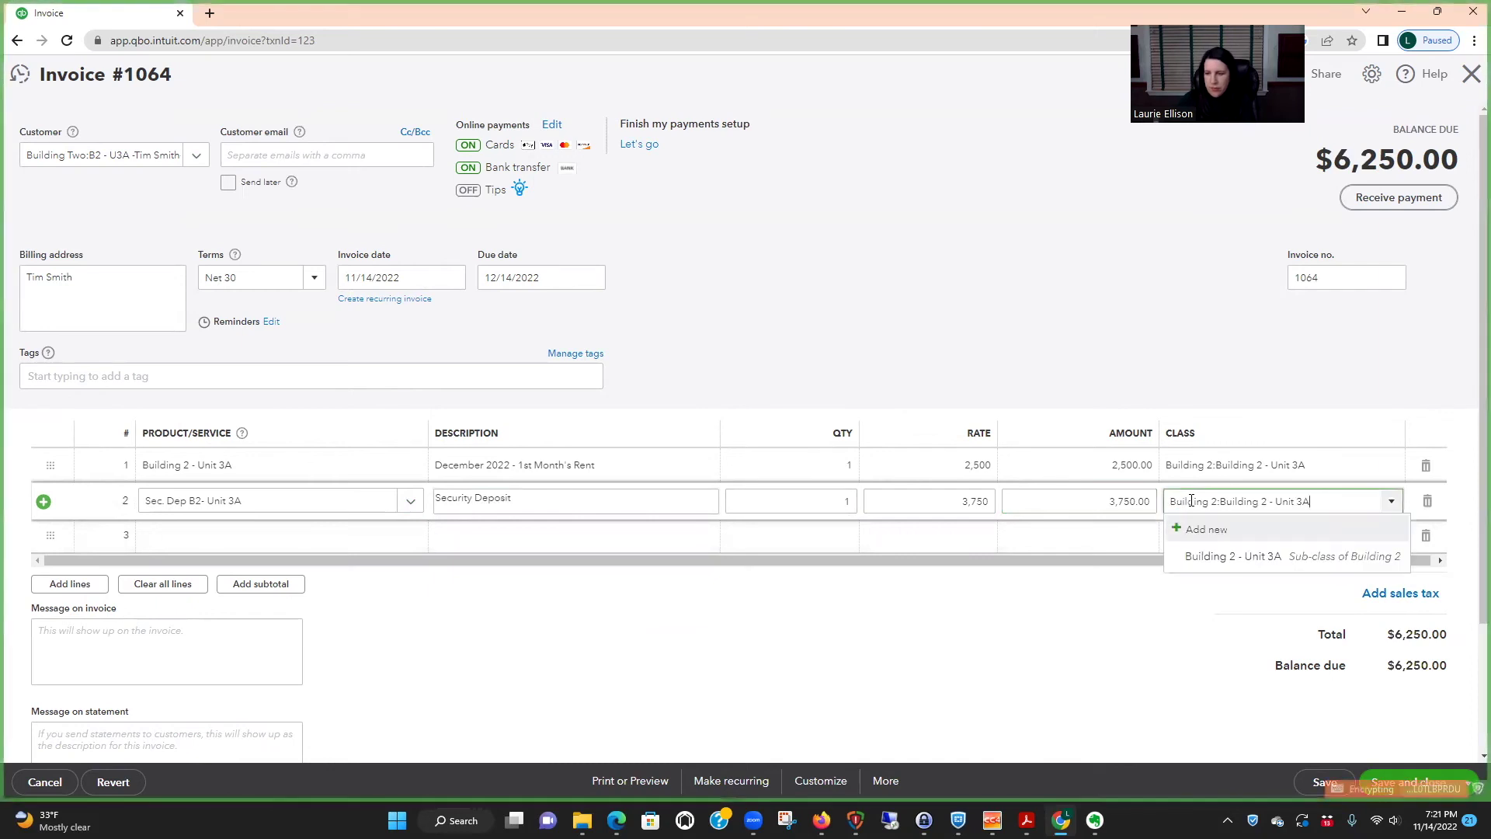
click(1307, 557)
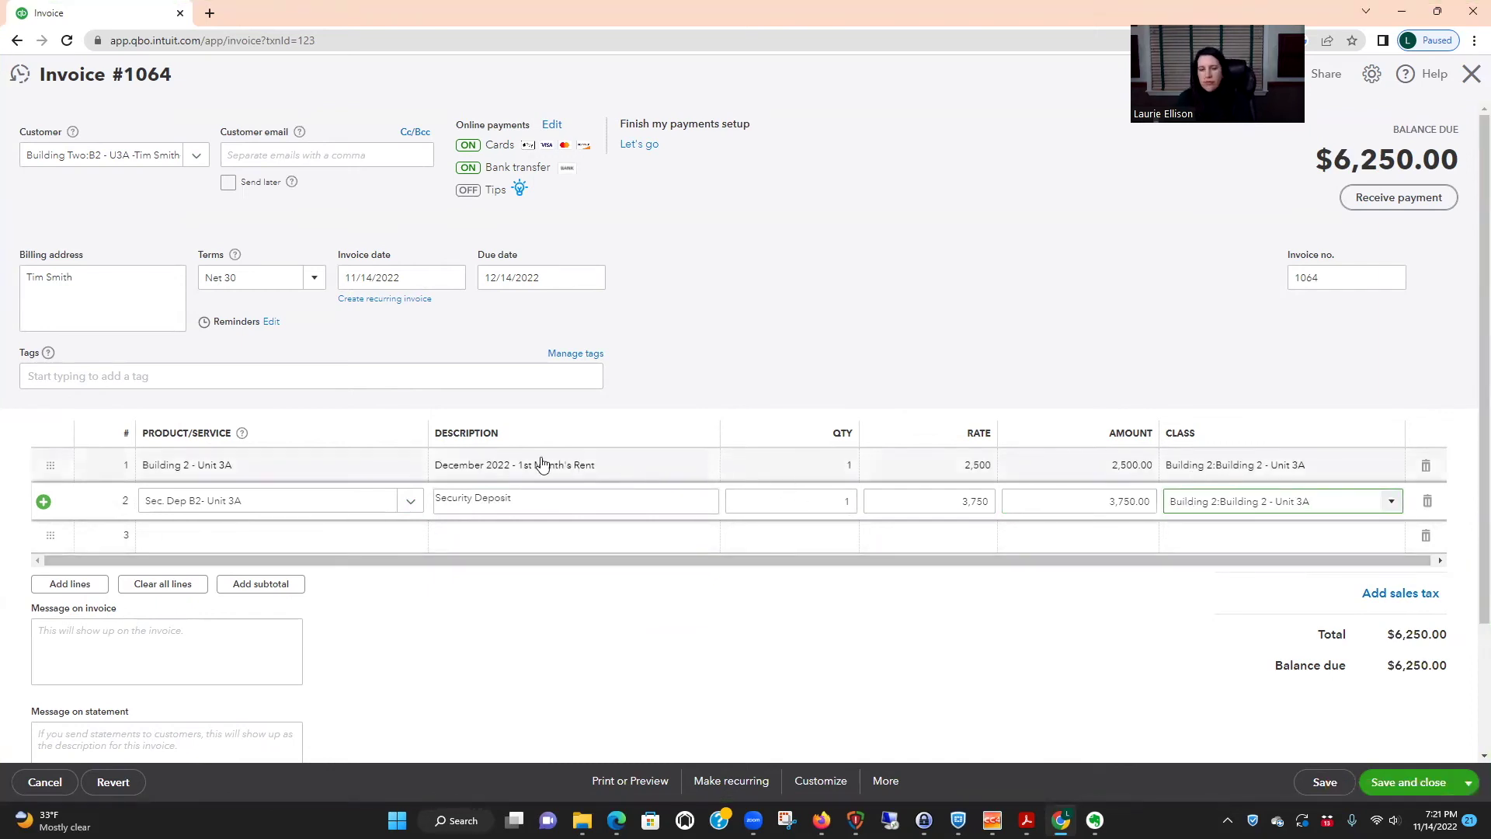
click(652, 469)
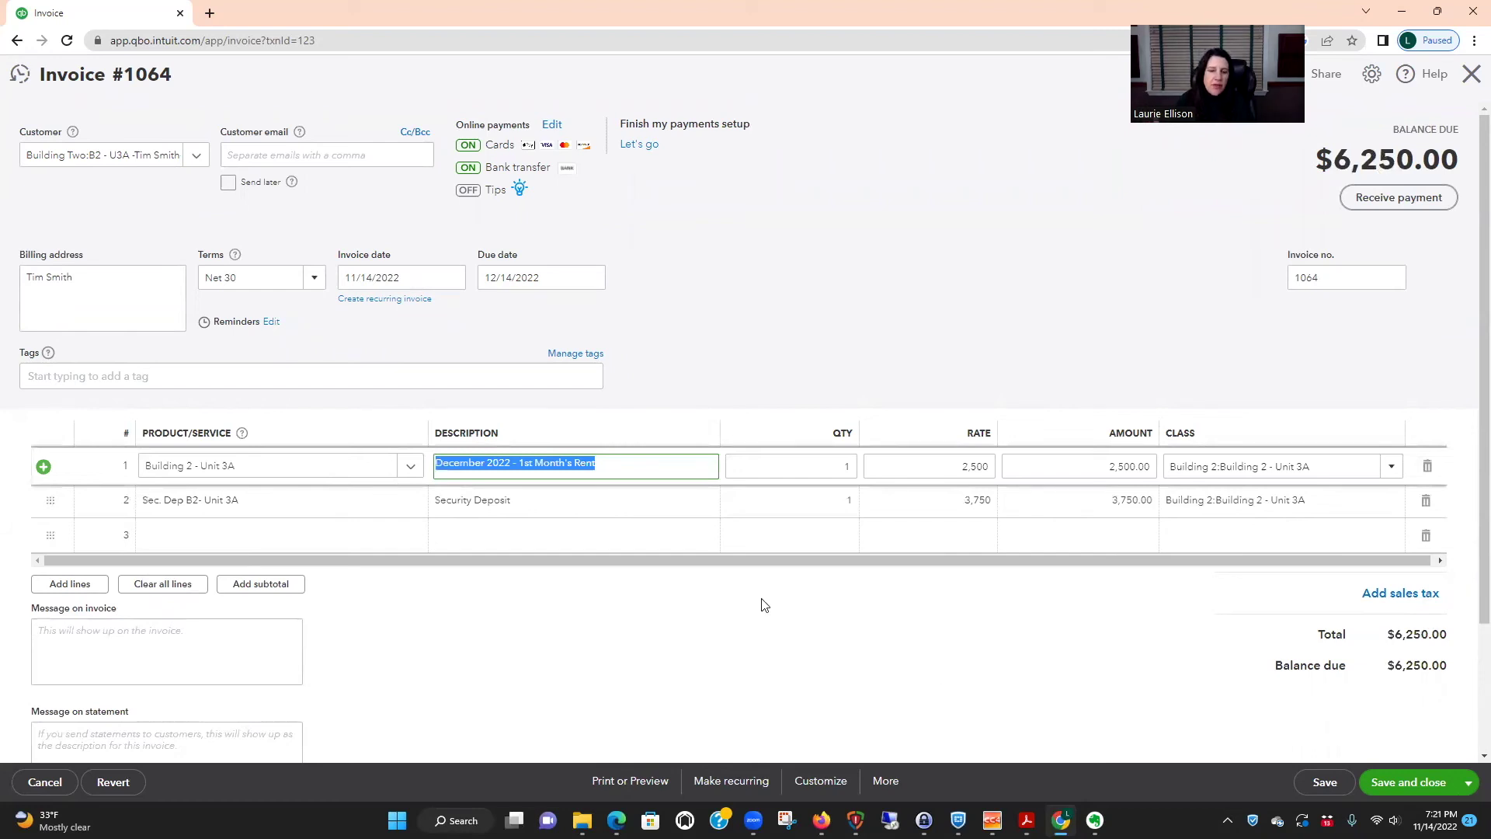
click(660, 537)
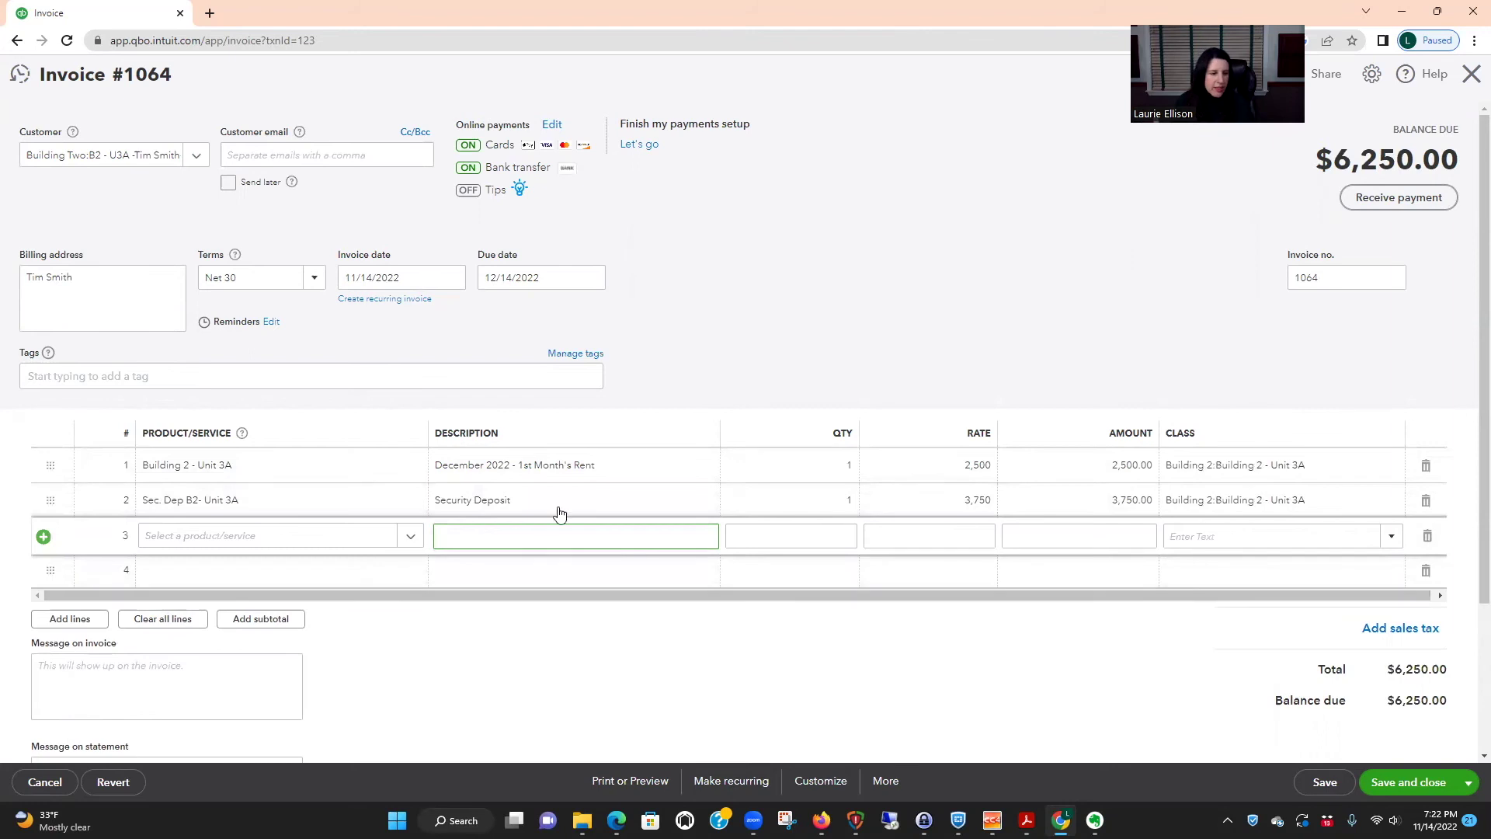
click(1412, 783)
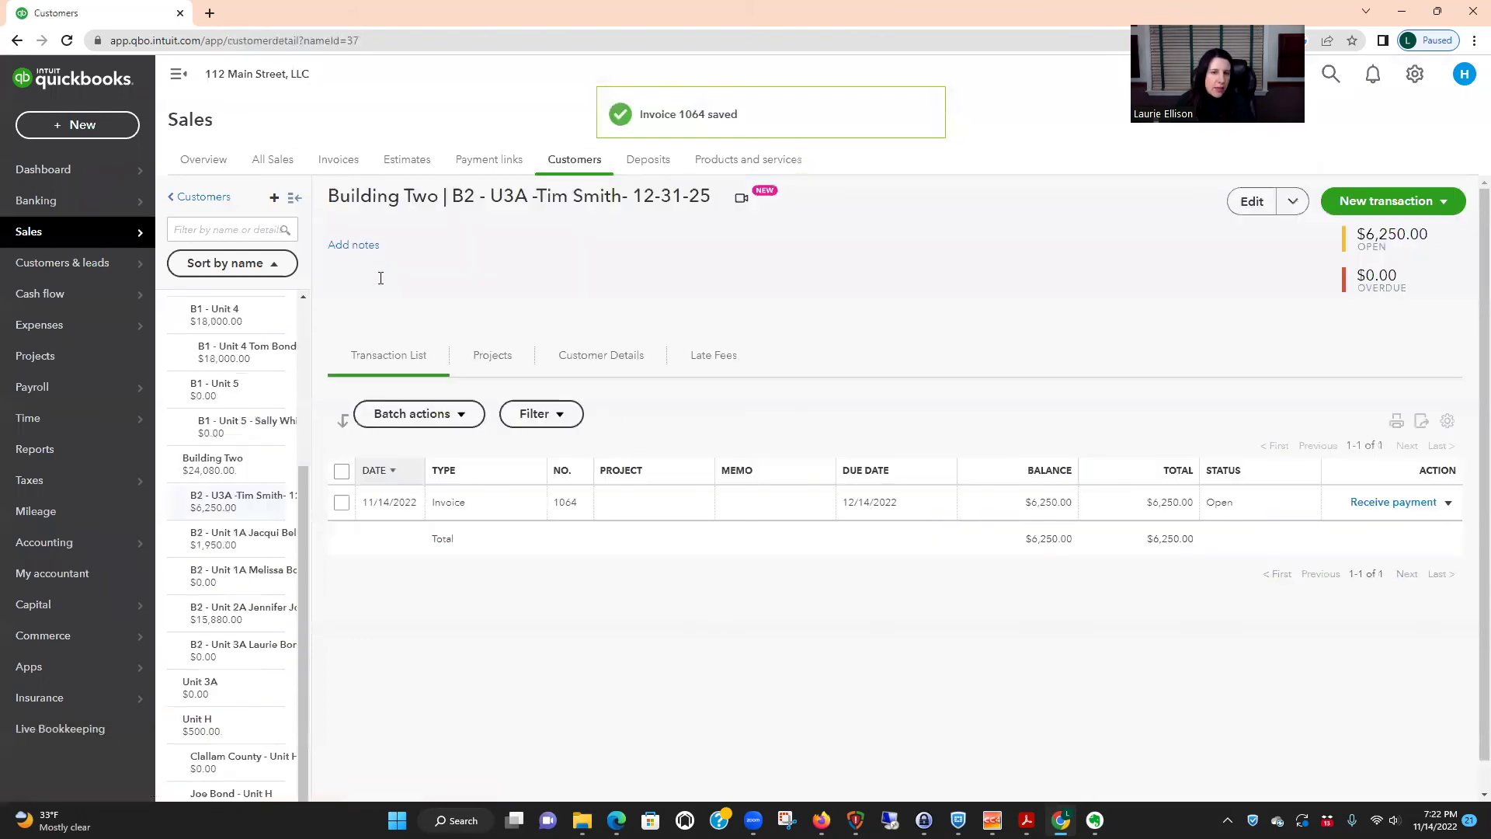
Step: Open the Profit and Loss report and rerun it with columns by Months
click(65, 452)
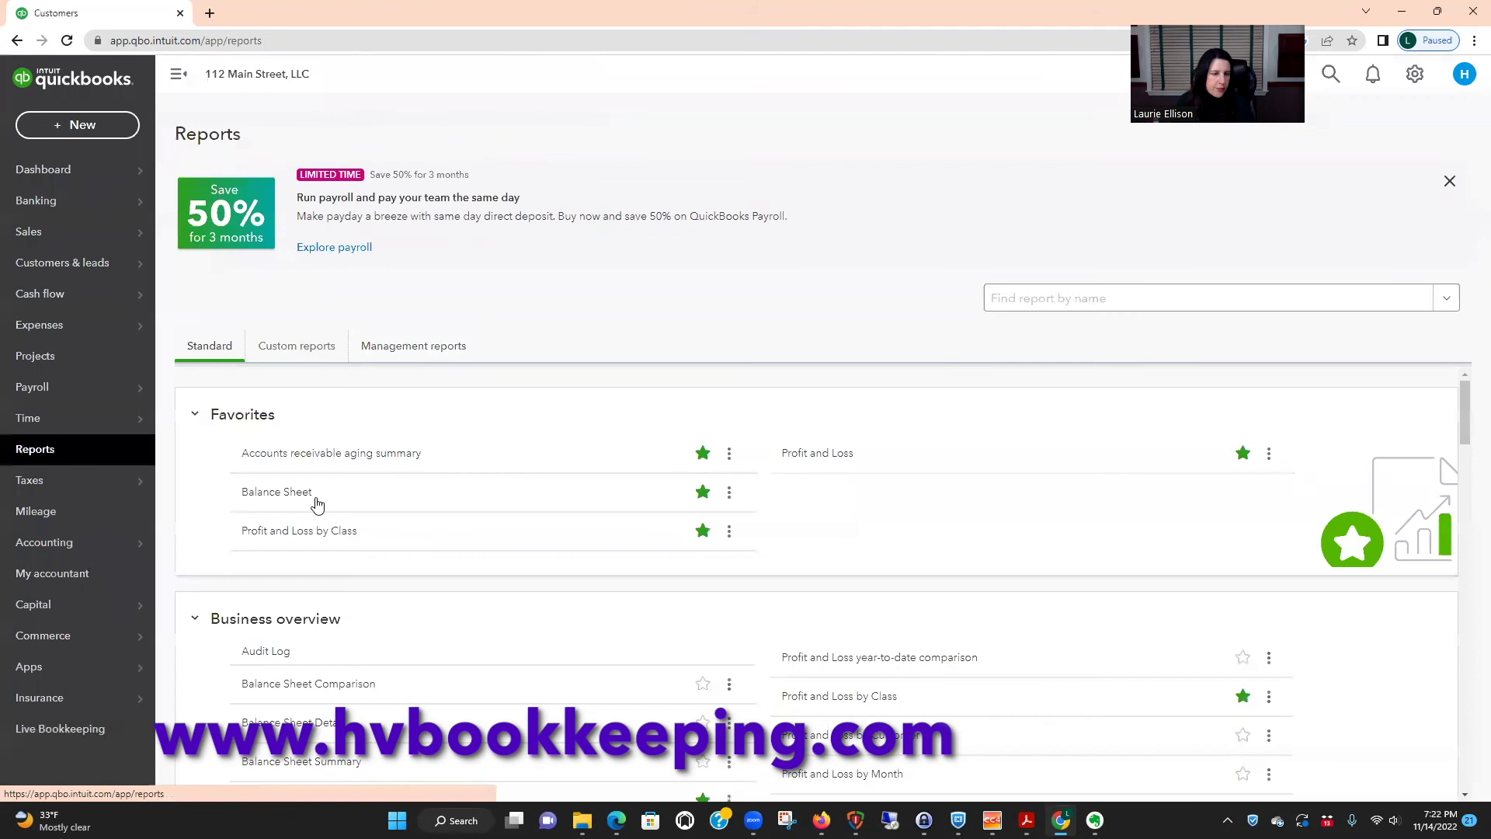
click(831, 454)
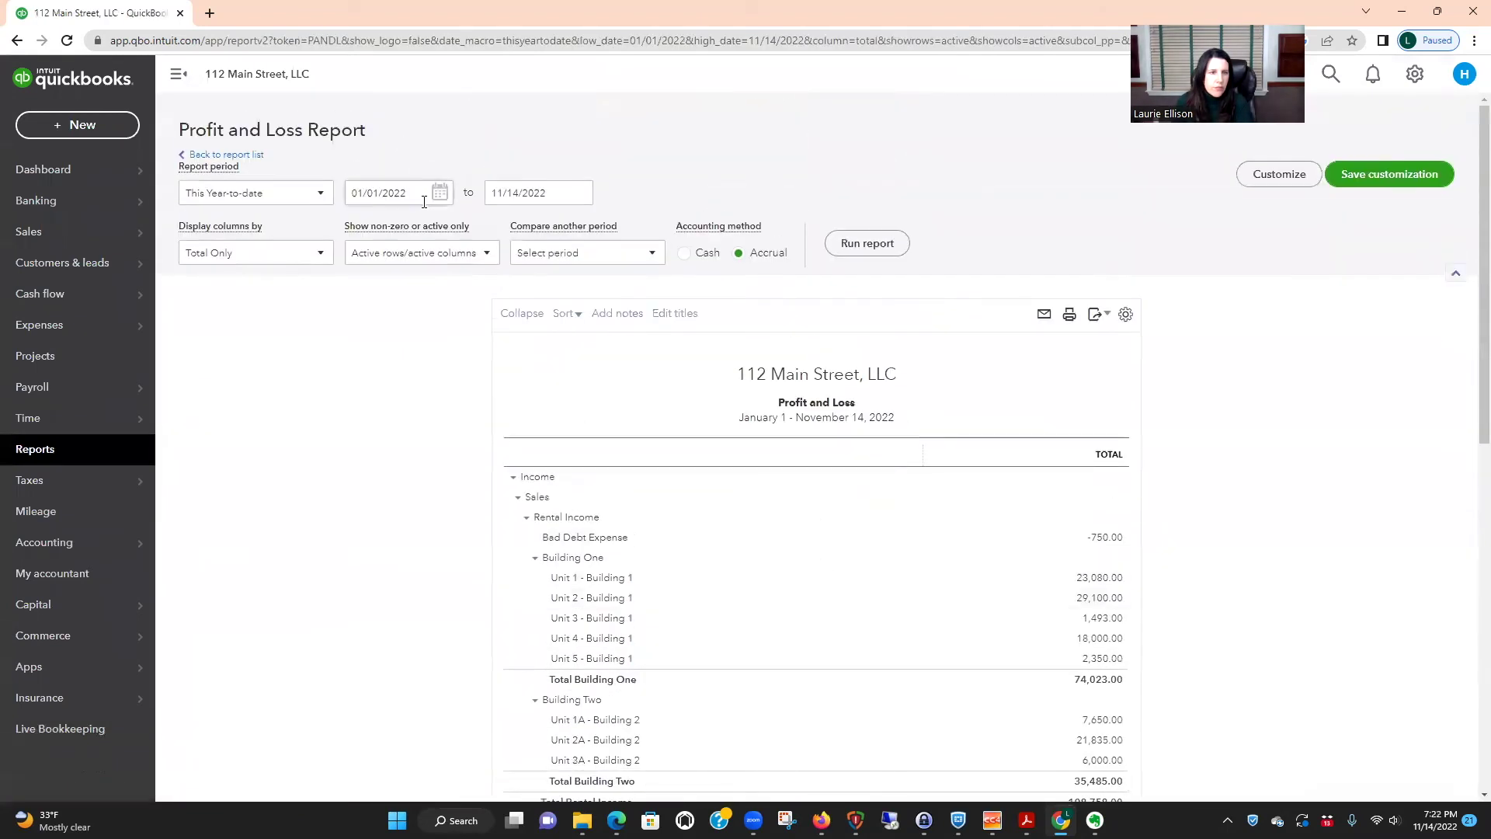
click(314, 252)
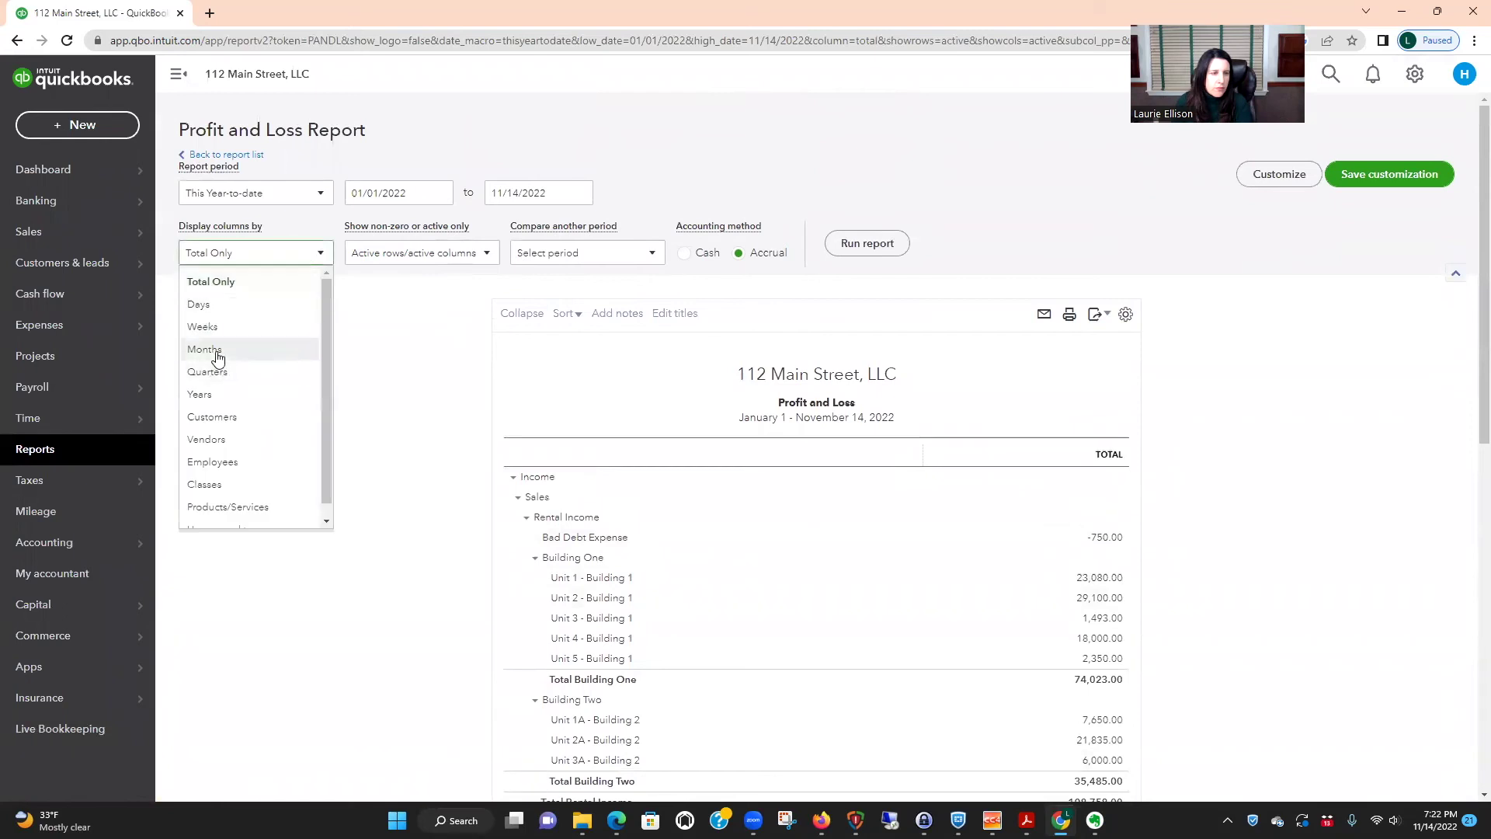
click(213, 351)
click(862, 243)
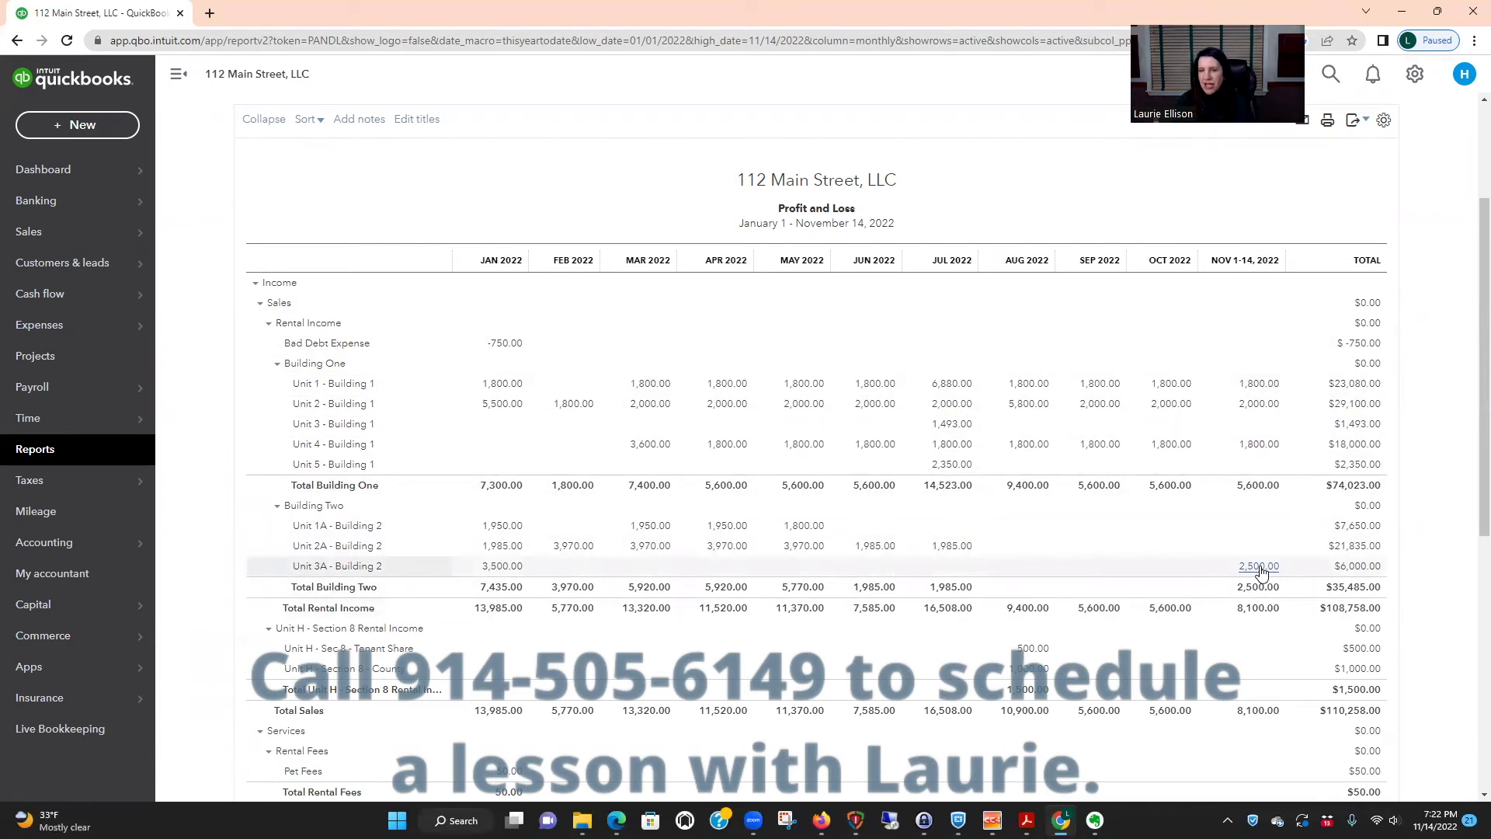
Step: Rerun the Profit and Loss on a cash basis, then switch back to accrual
scroll(1260, 570, up, 3)
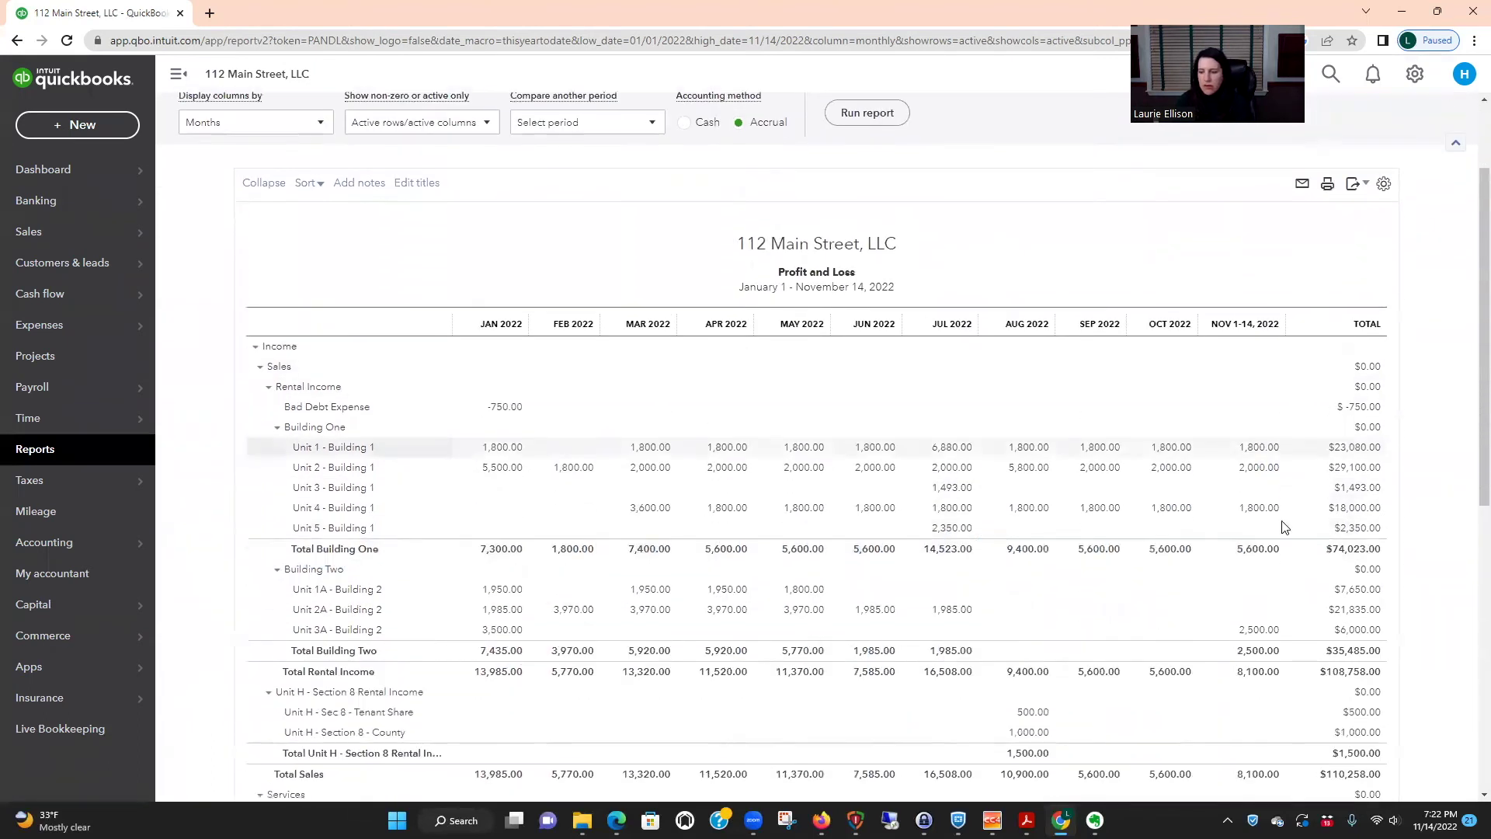
scroll(765, 295, up, 2)
click(688, 254)
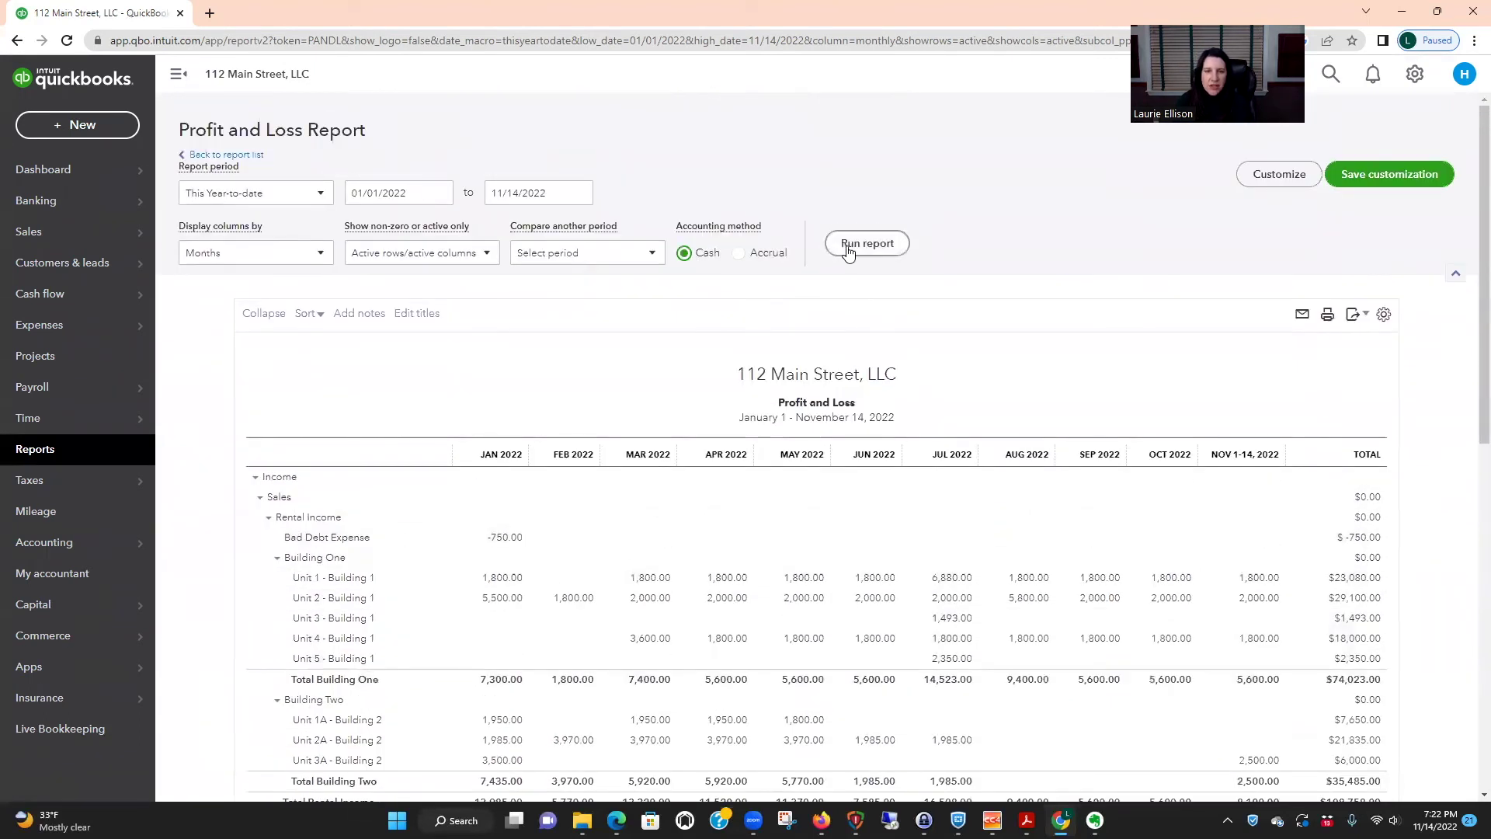
click(867, 243)
scroll(1038, 303, down, 3)
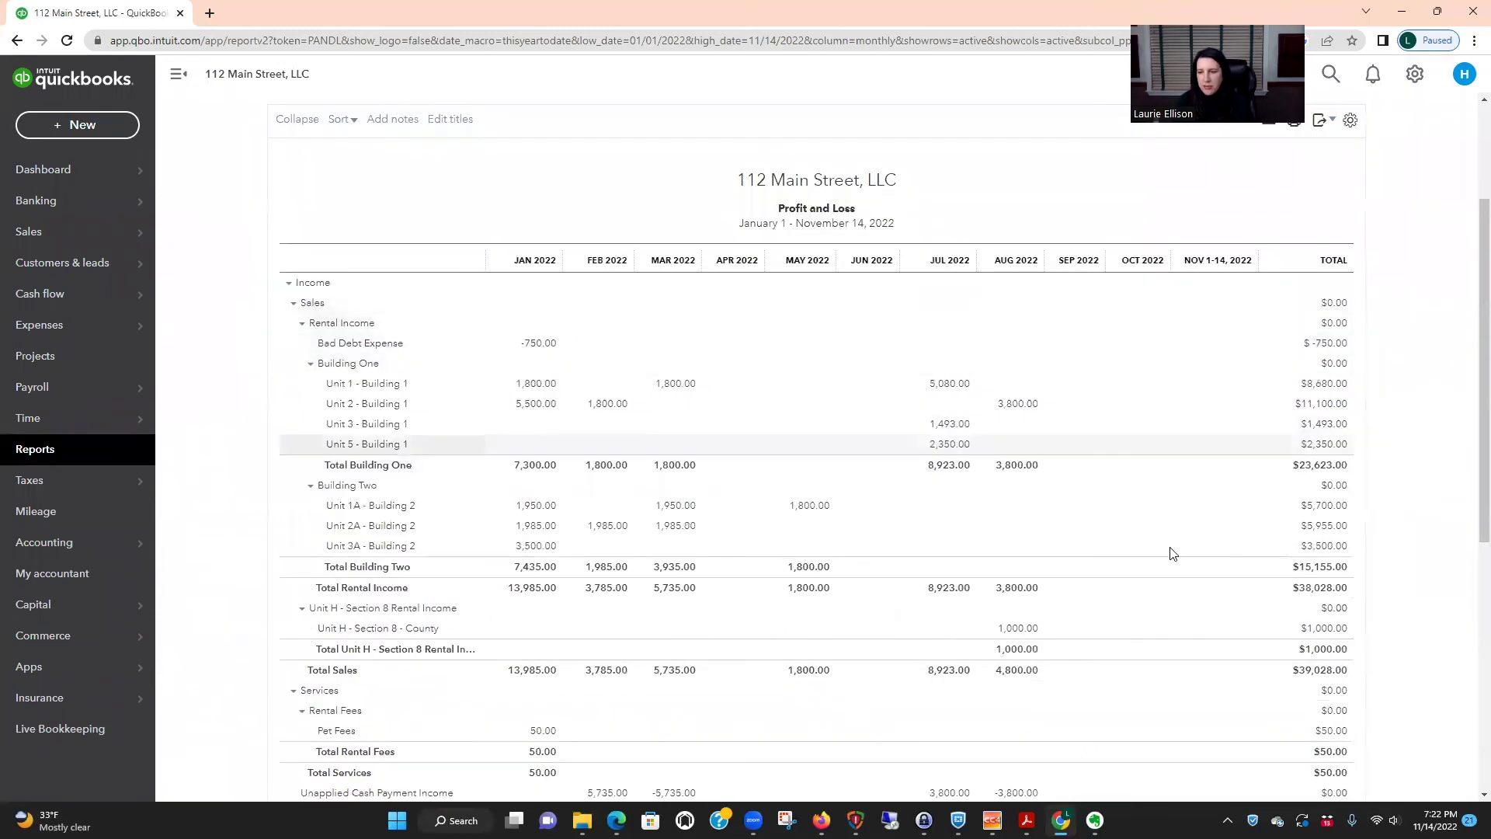
scroll(944, 259, up, 3)
click(744, 254)
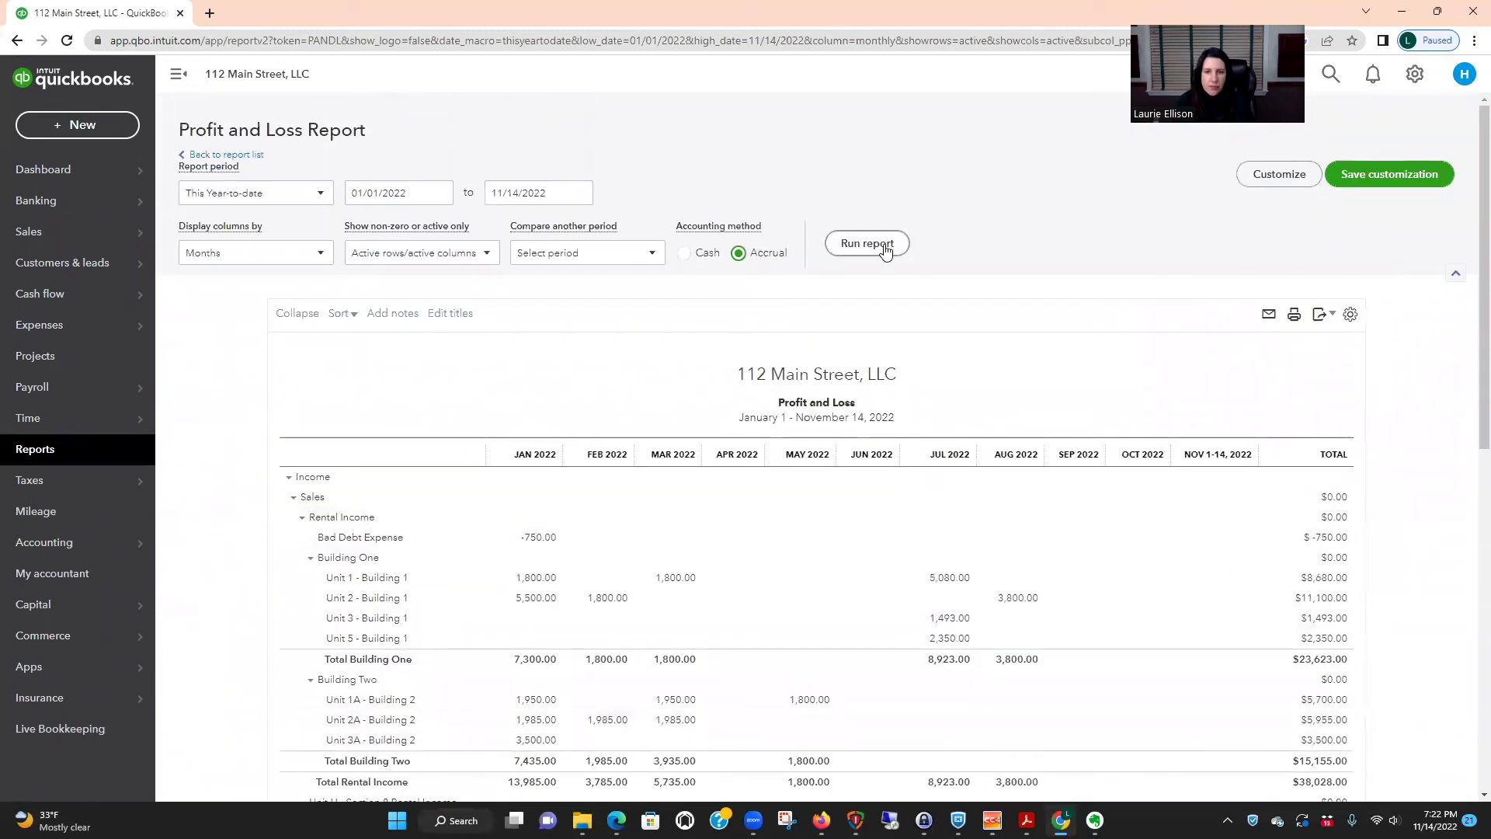
Step: Rerun the Profit and Loss report on an accrual basis, then return to the Reports list
click(909, 243)
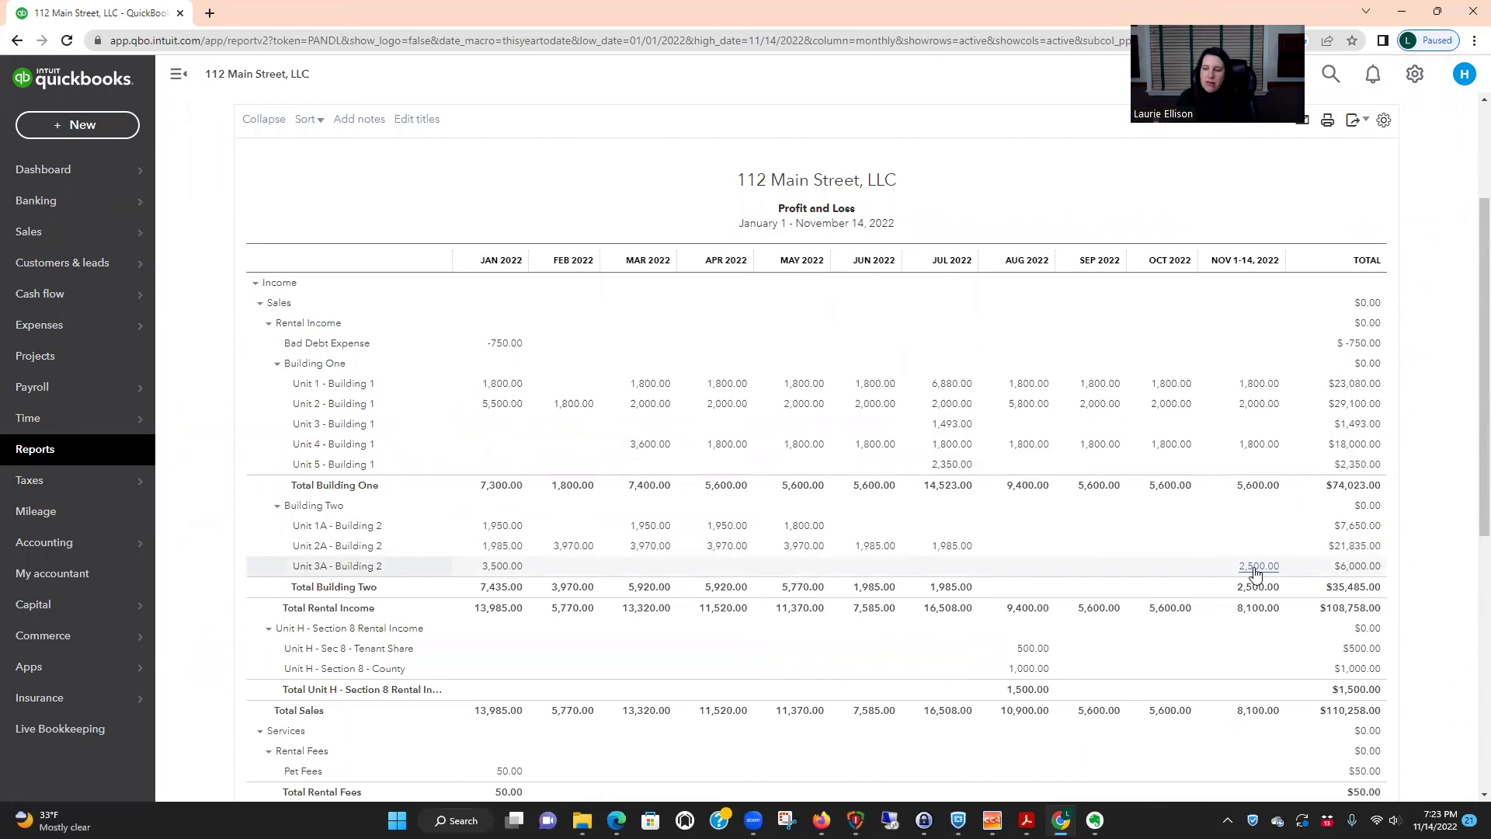
scroll(1168, 630, up, 3)
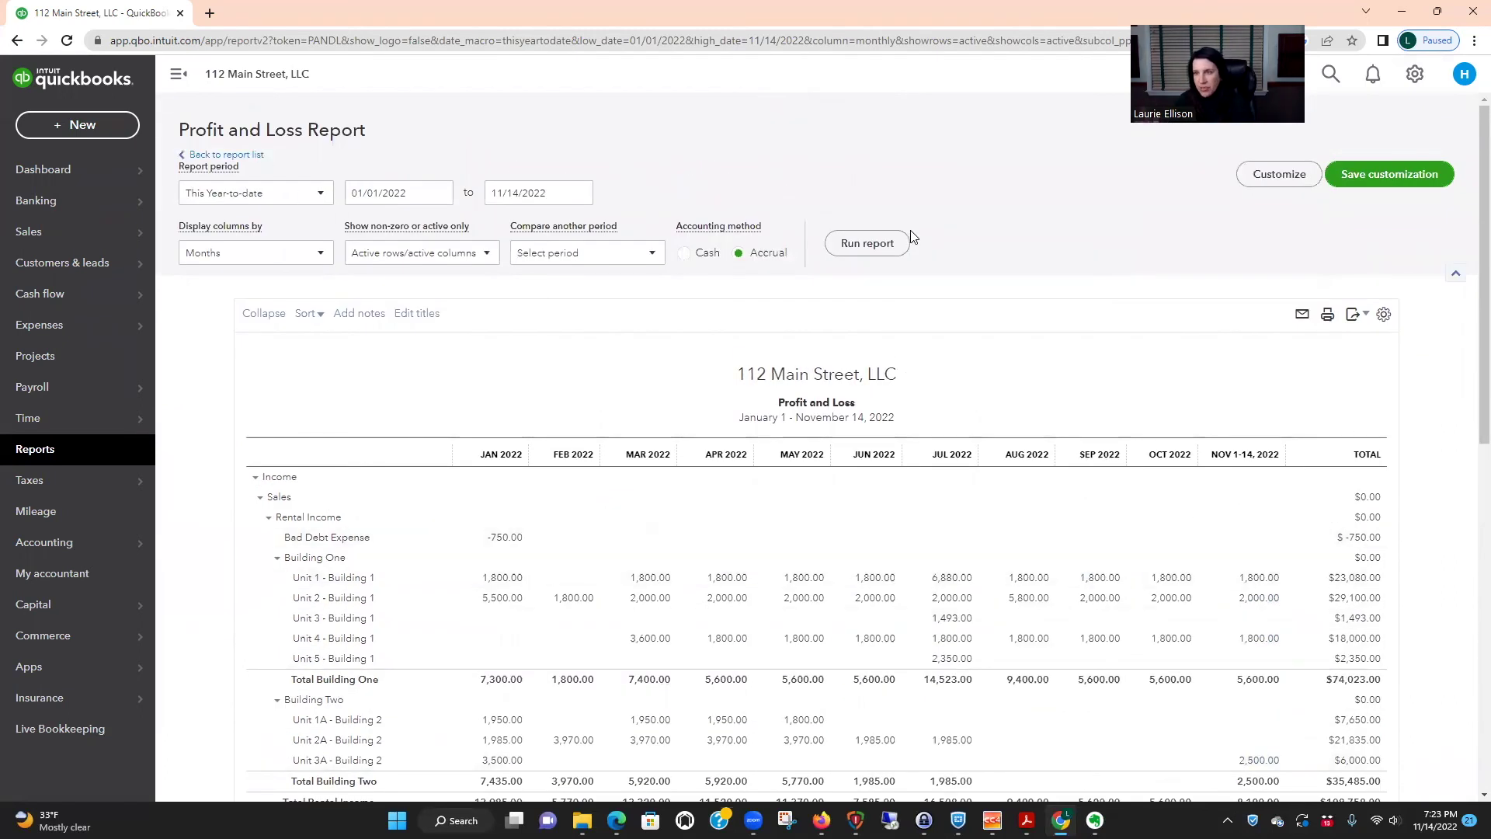
click(68, 458)
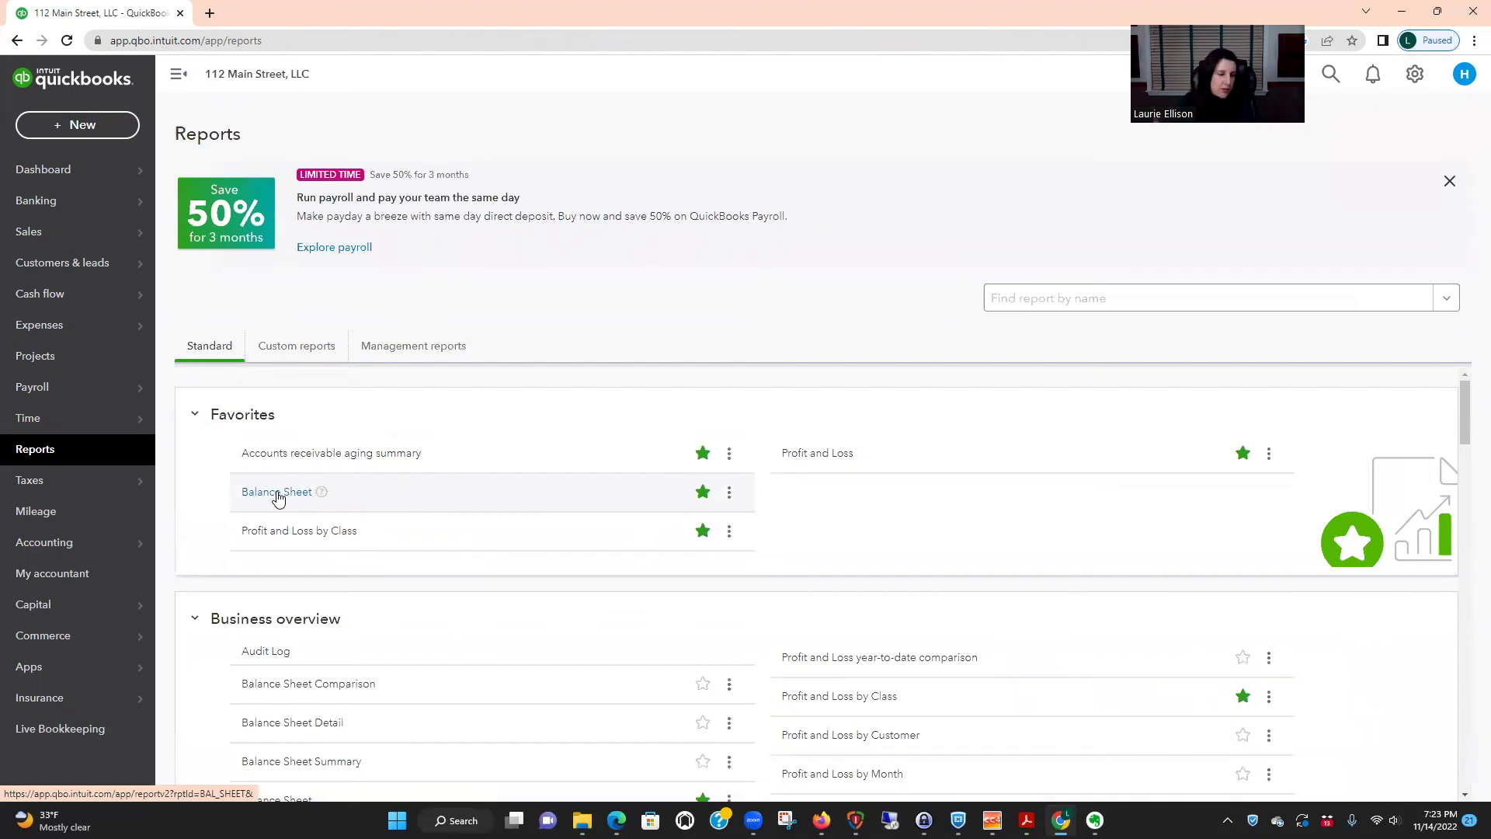
Step: Open the Balance Sheet, highlight the Unit 3A Security Deposit liability of 3,750.00, then go to the Chart of Accounts
click(278, 498)
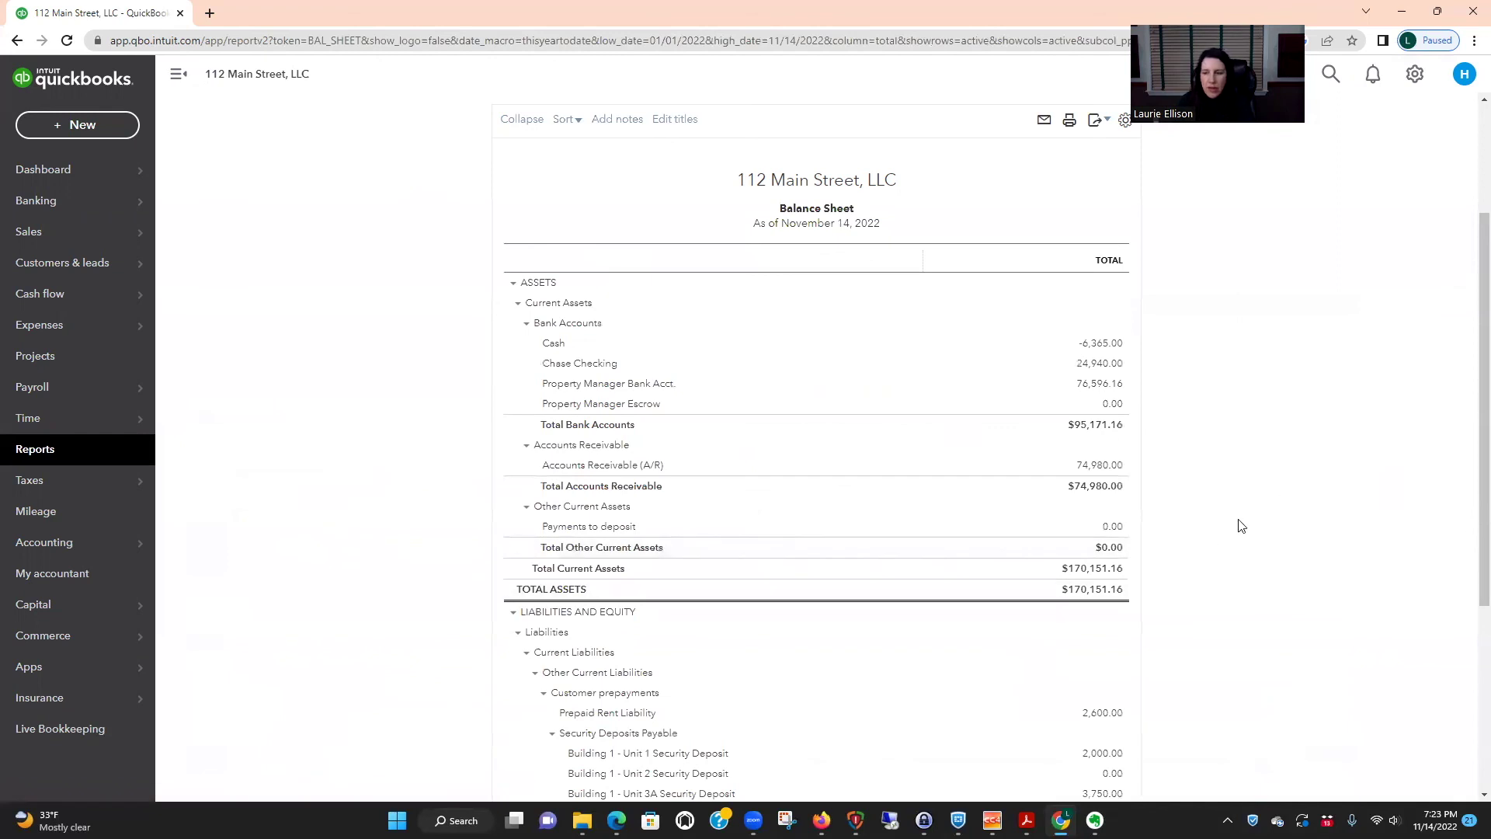
scroll(1240, 526, down, 4)
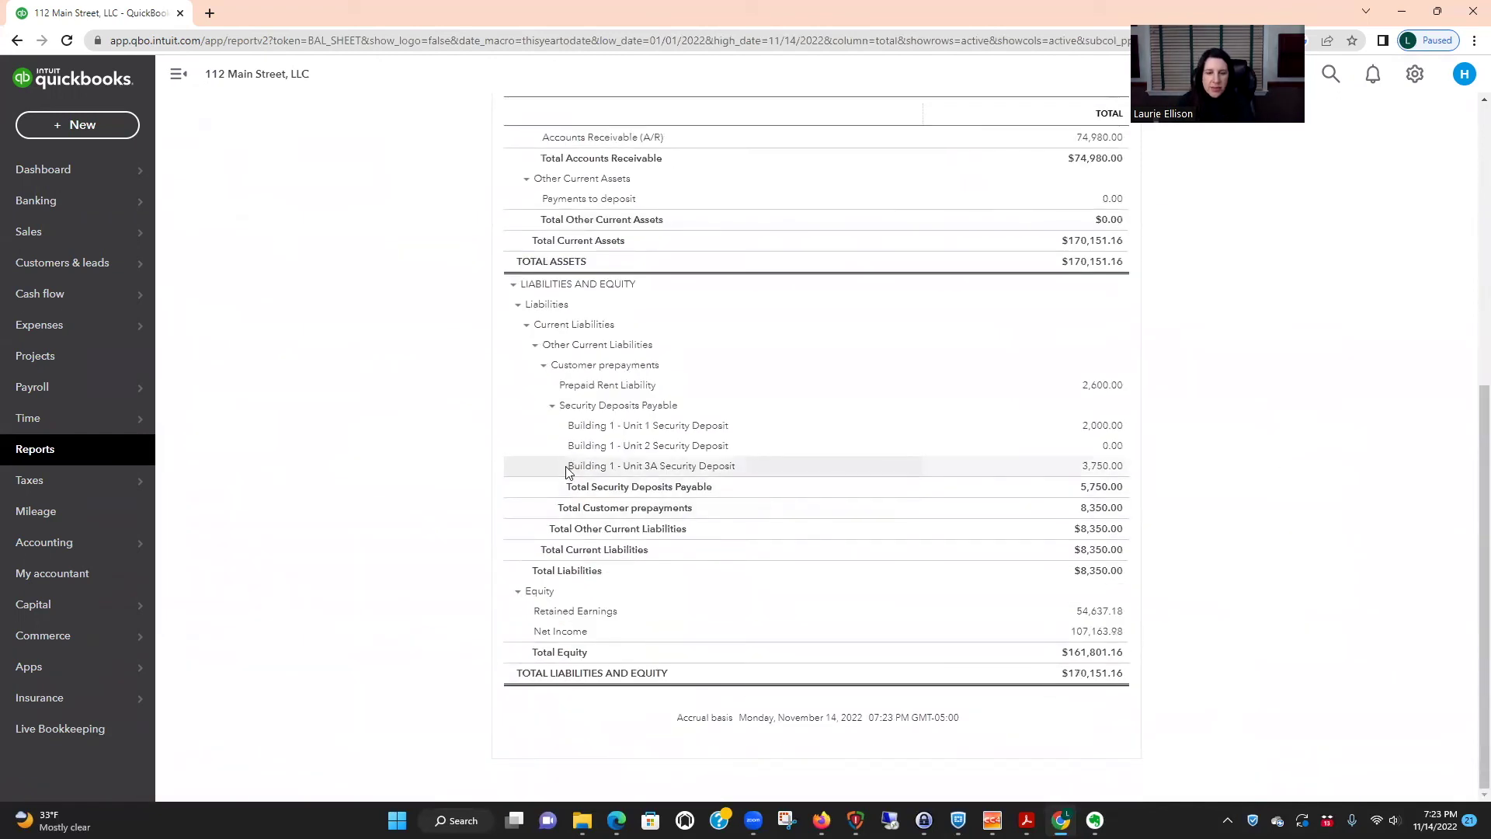
drag(572, 466, 1134, 468)
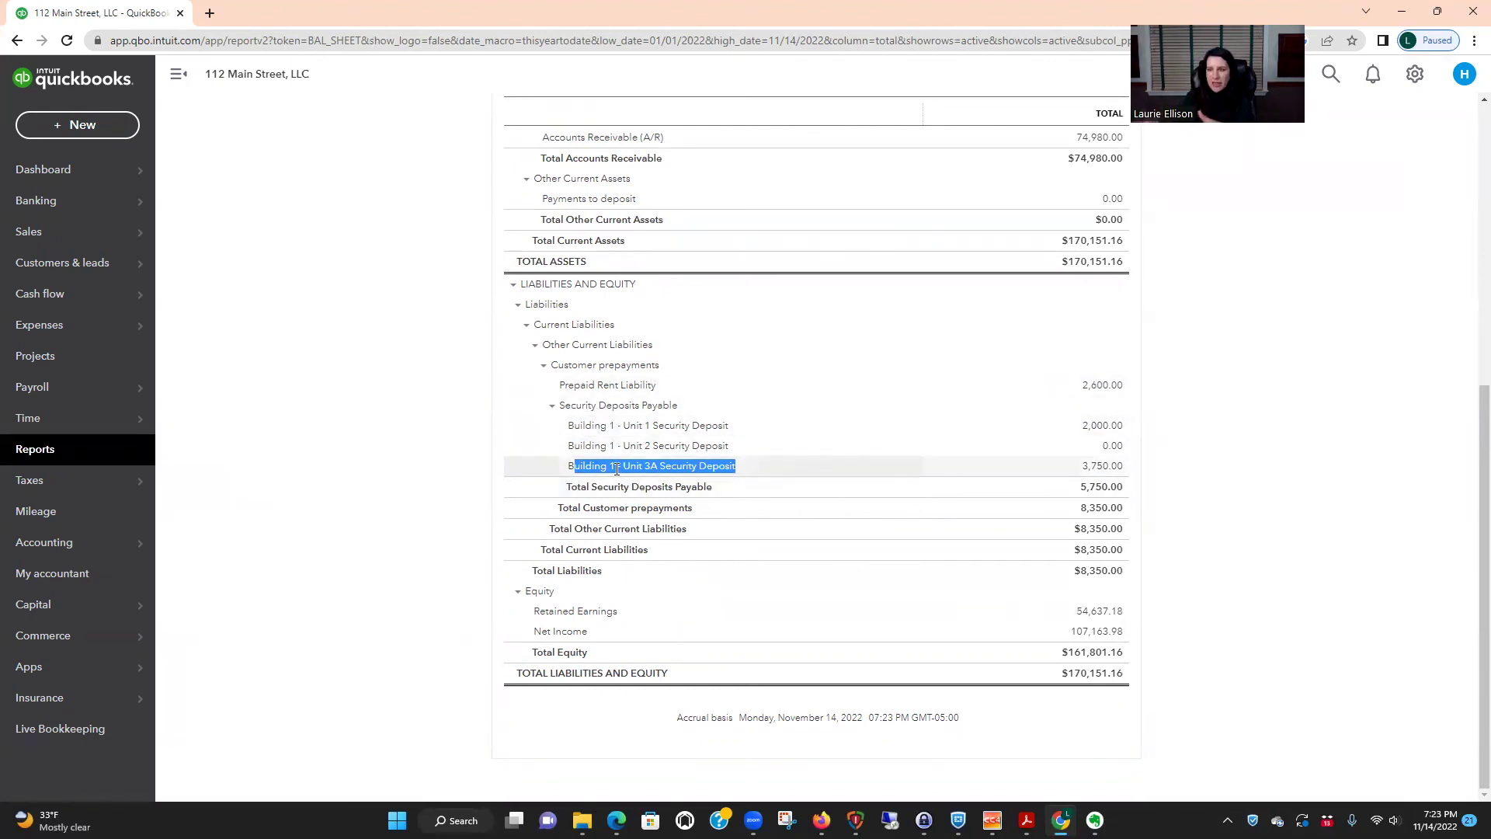
mouse_move(67, 542)
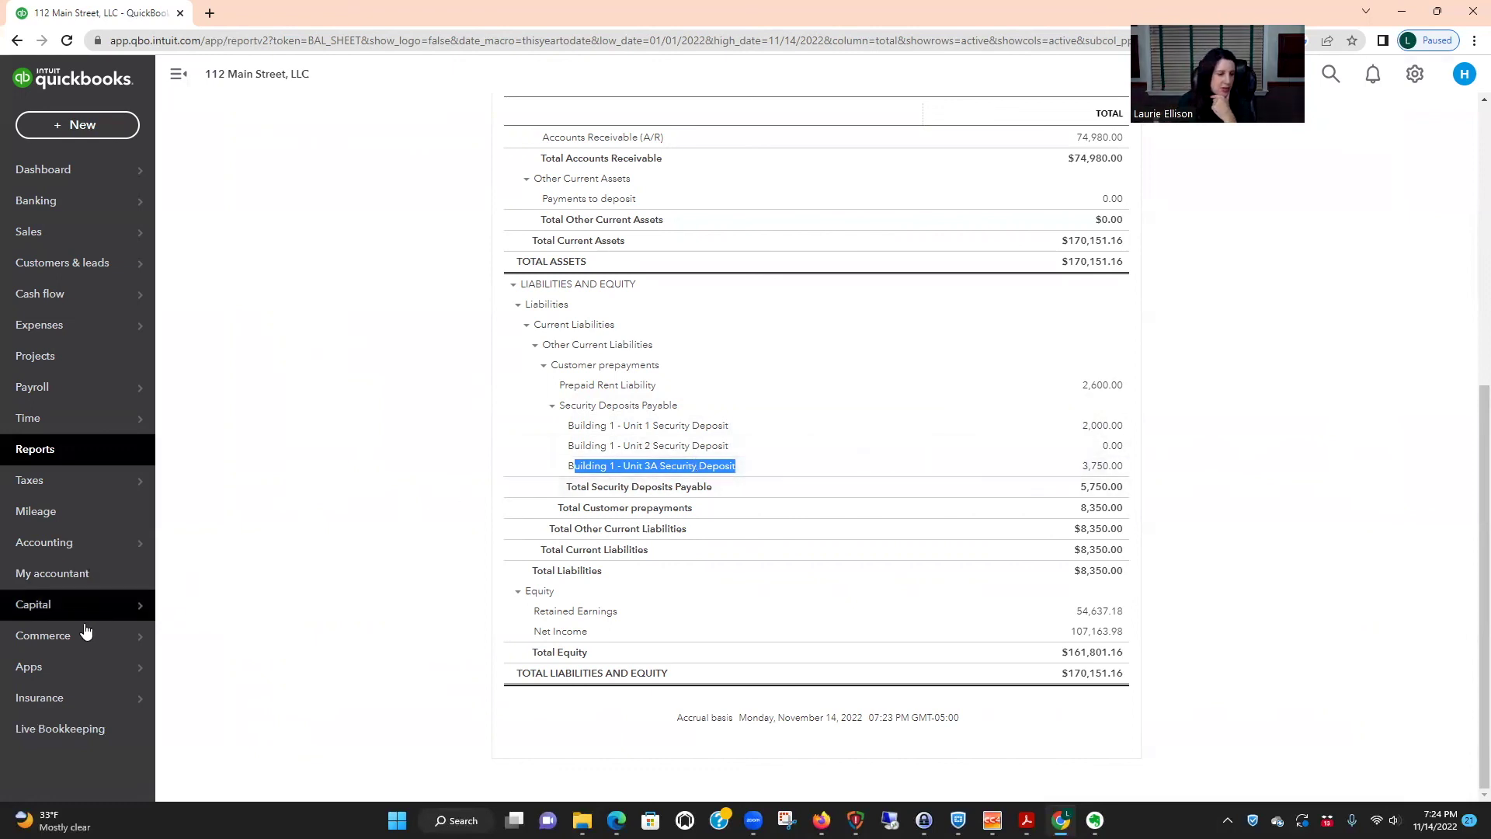
click(253, 551)
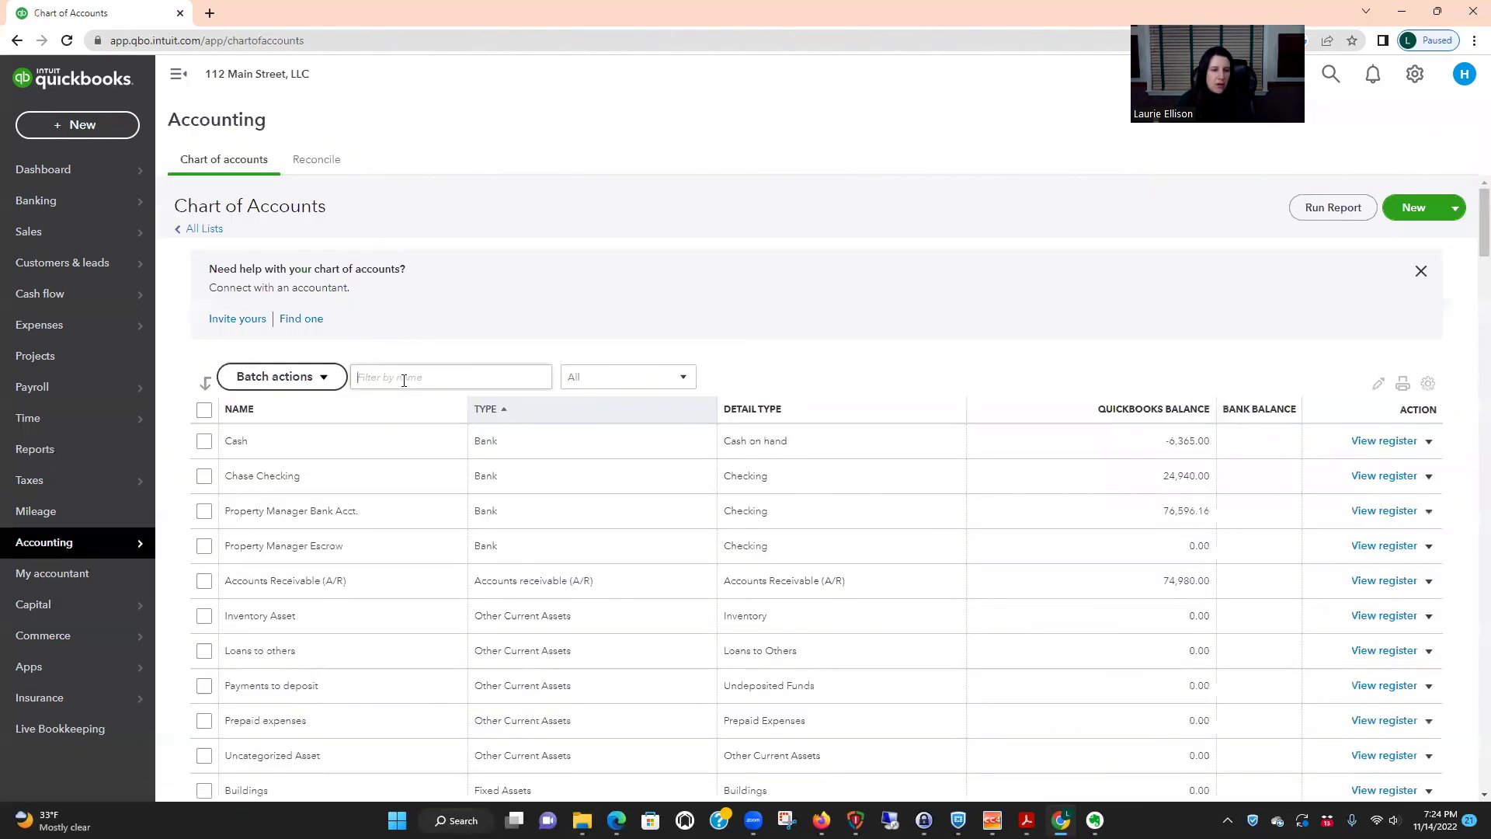
Step: Filter accounts by '3a' and check the Unit 3A Security Deposit register's 3,750.00 invoice entry
click(406, 376)
text(3a)
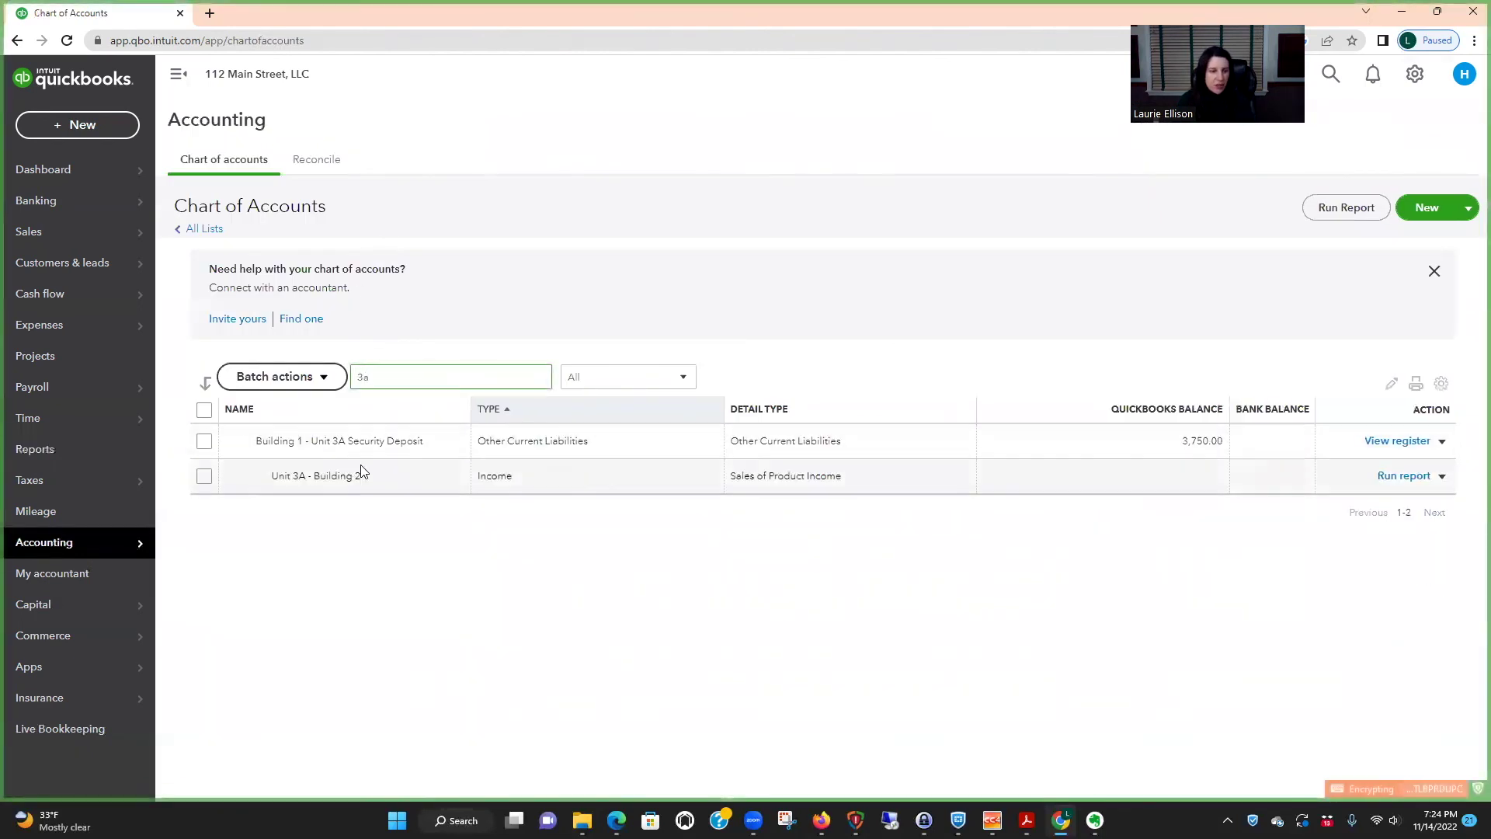
click(1368, 439)
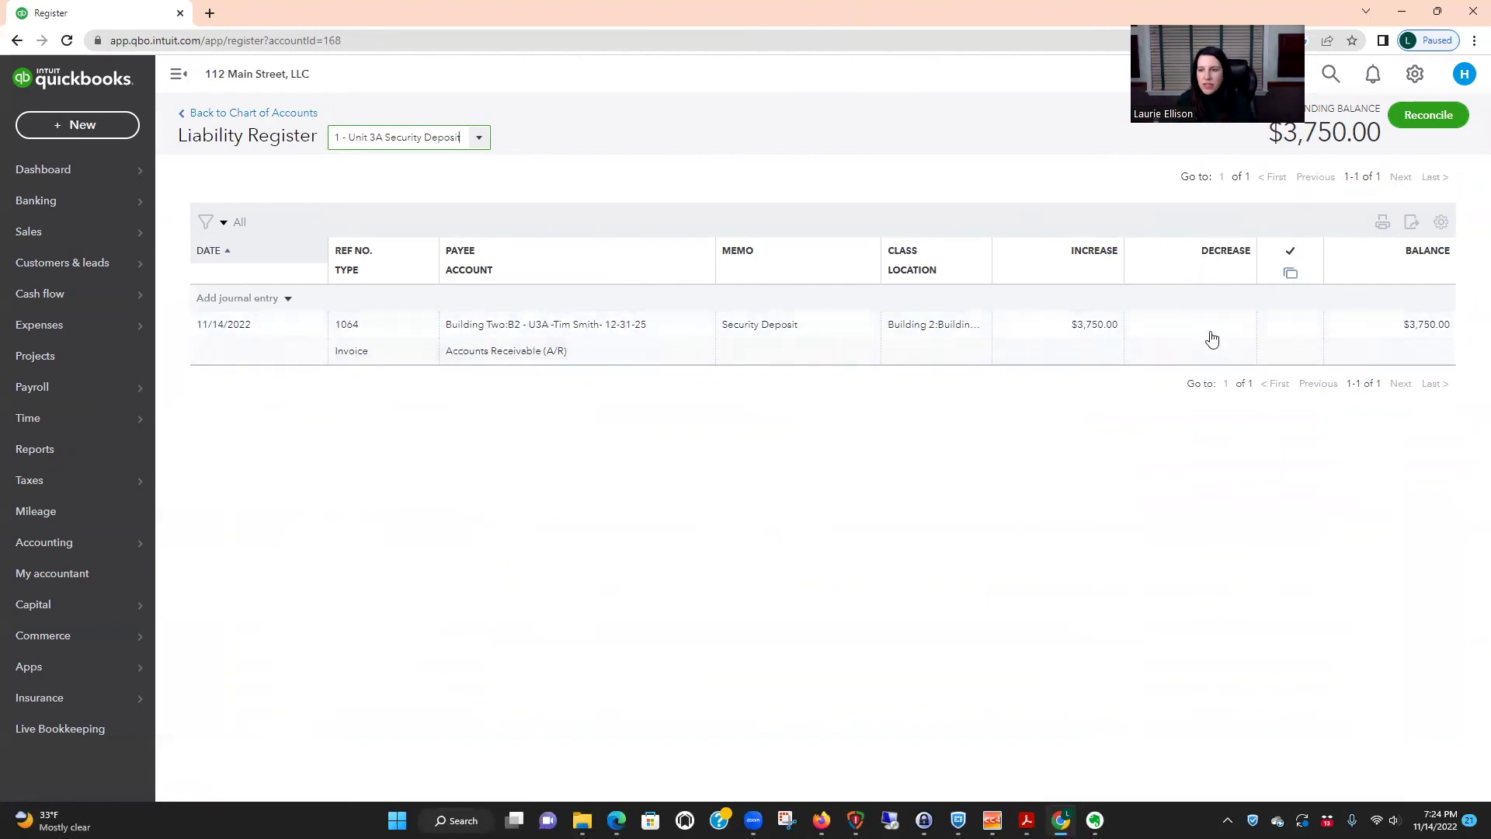
click(293, 114)
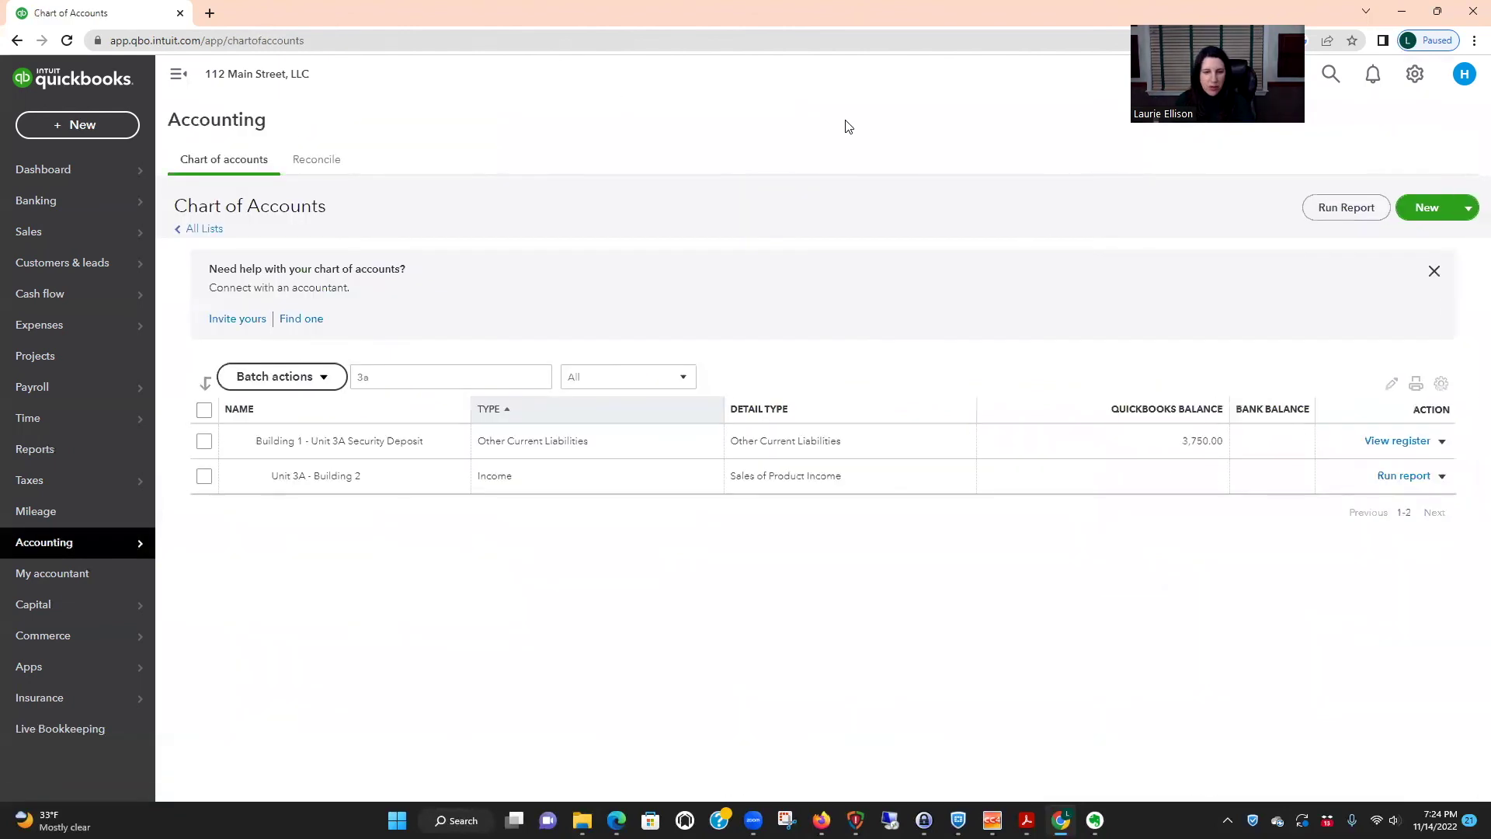
mouse_move(70, 235)
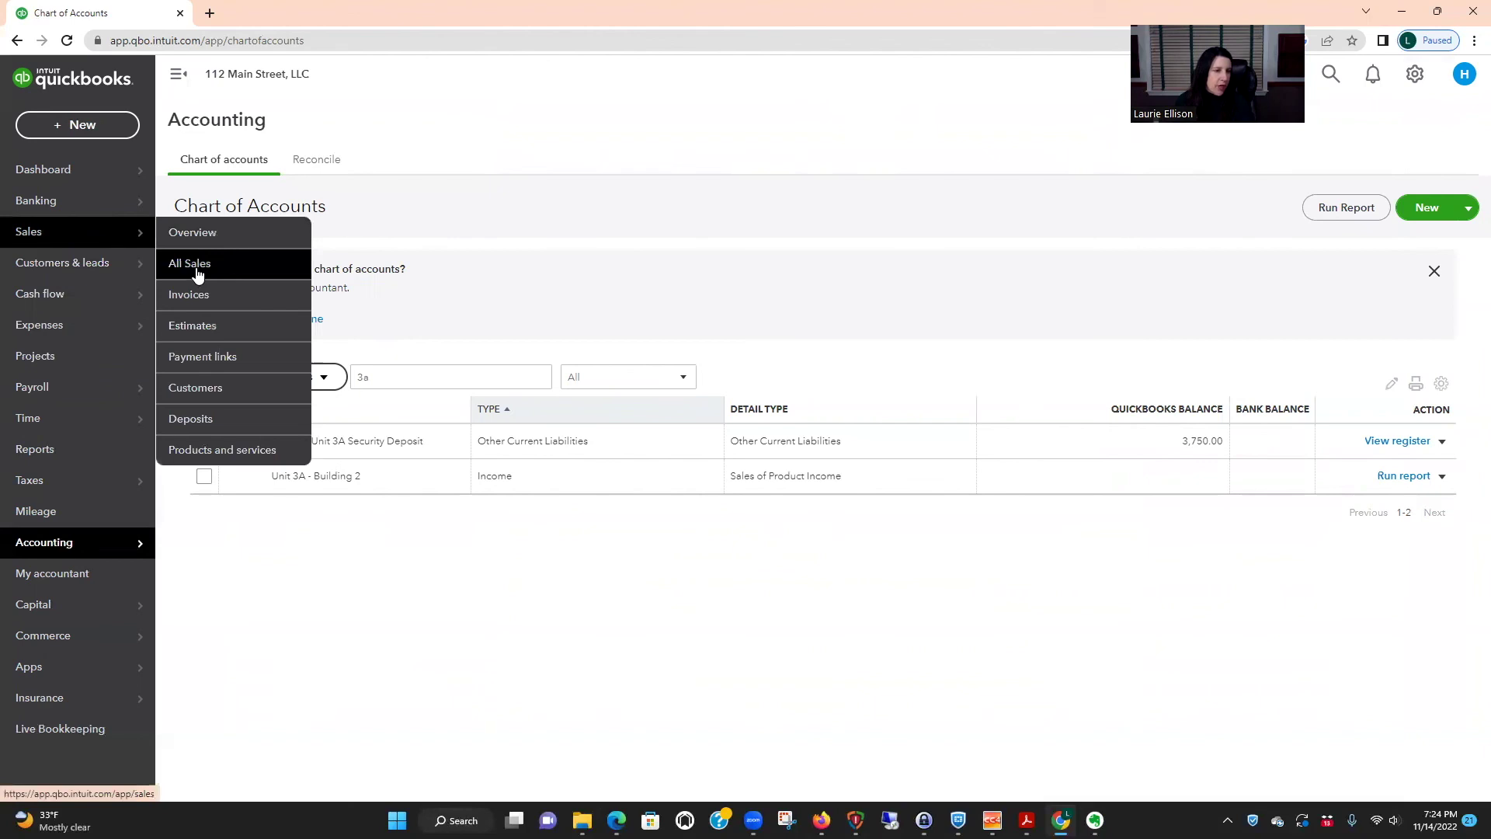
Step: Find the Unit 3A tenant in the customer list and start receiving payment for invoice 1064
click(200, 387)
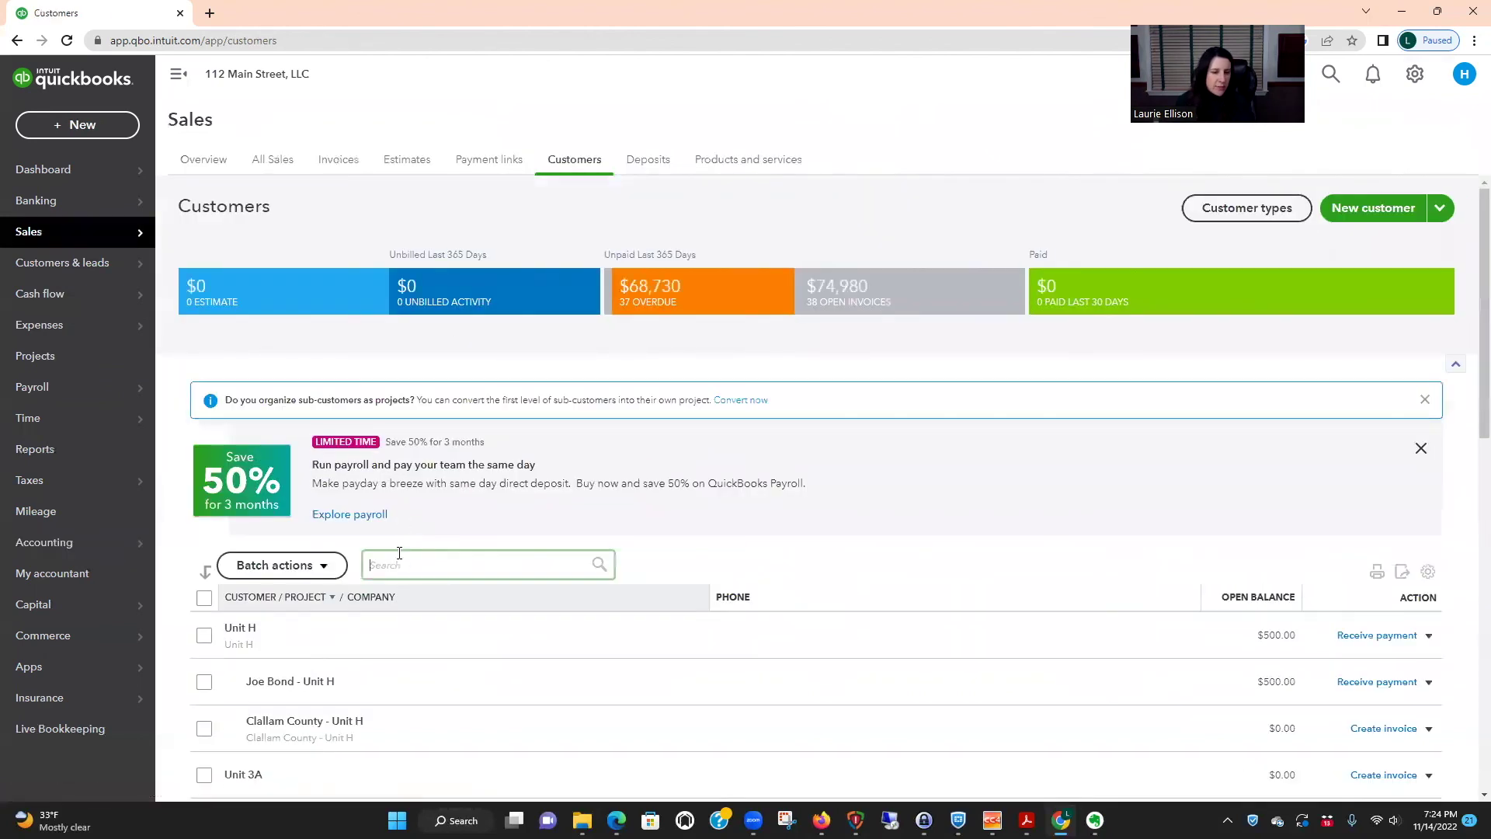
text(tim)
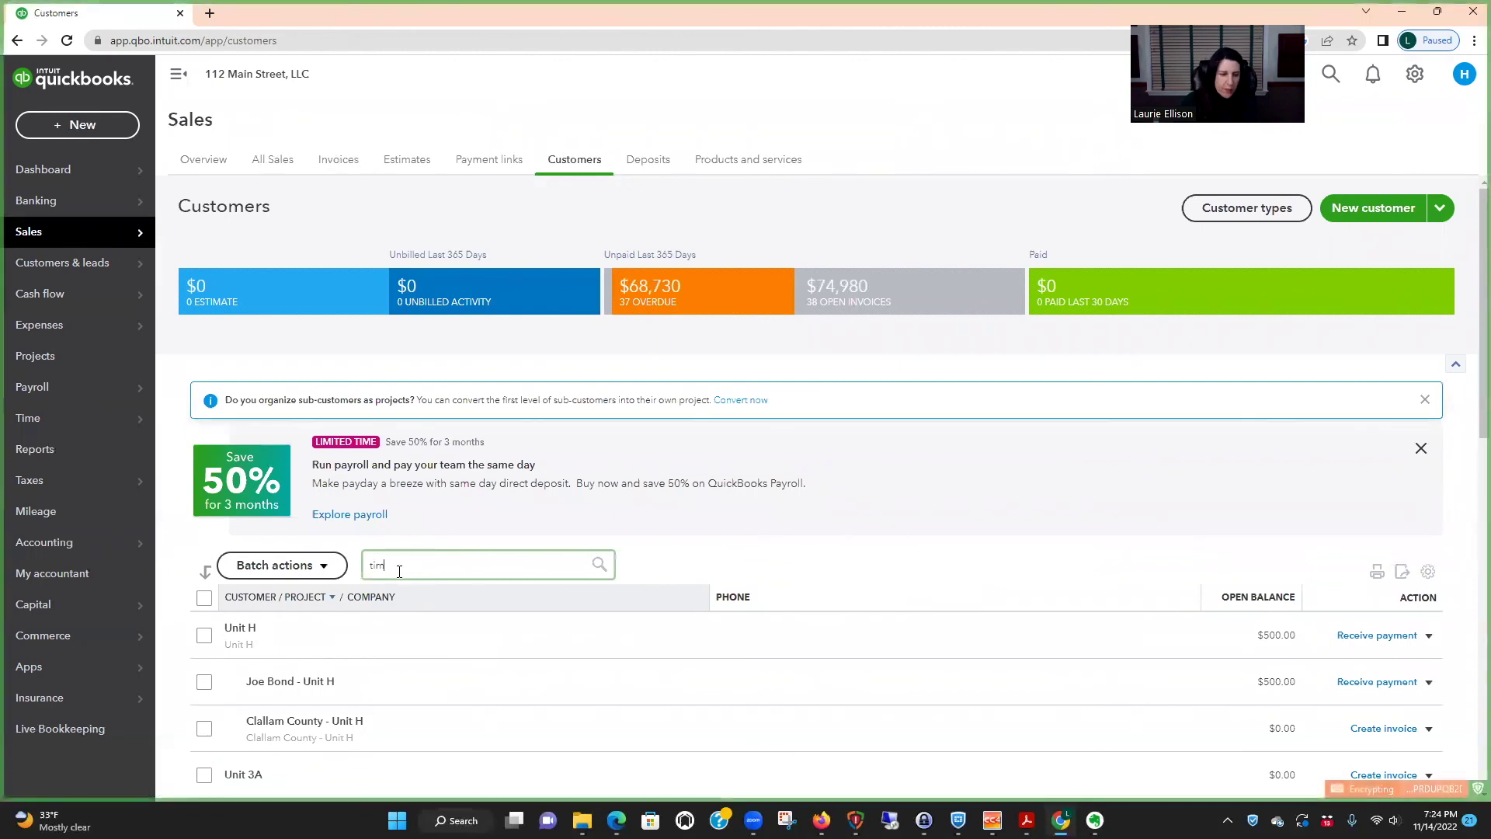
click(542, 599)
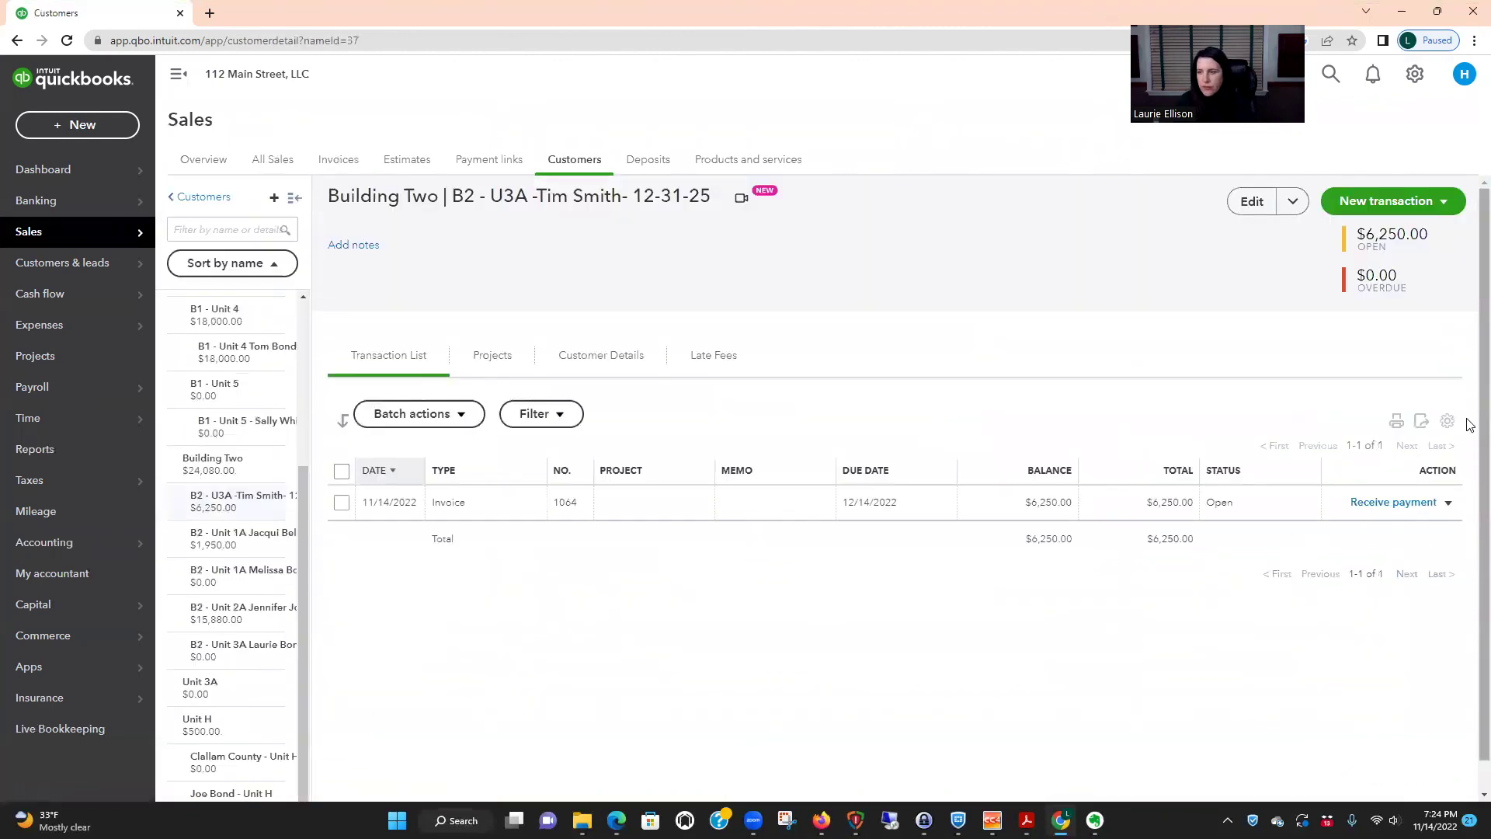
click(1394, 501)
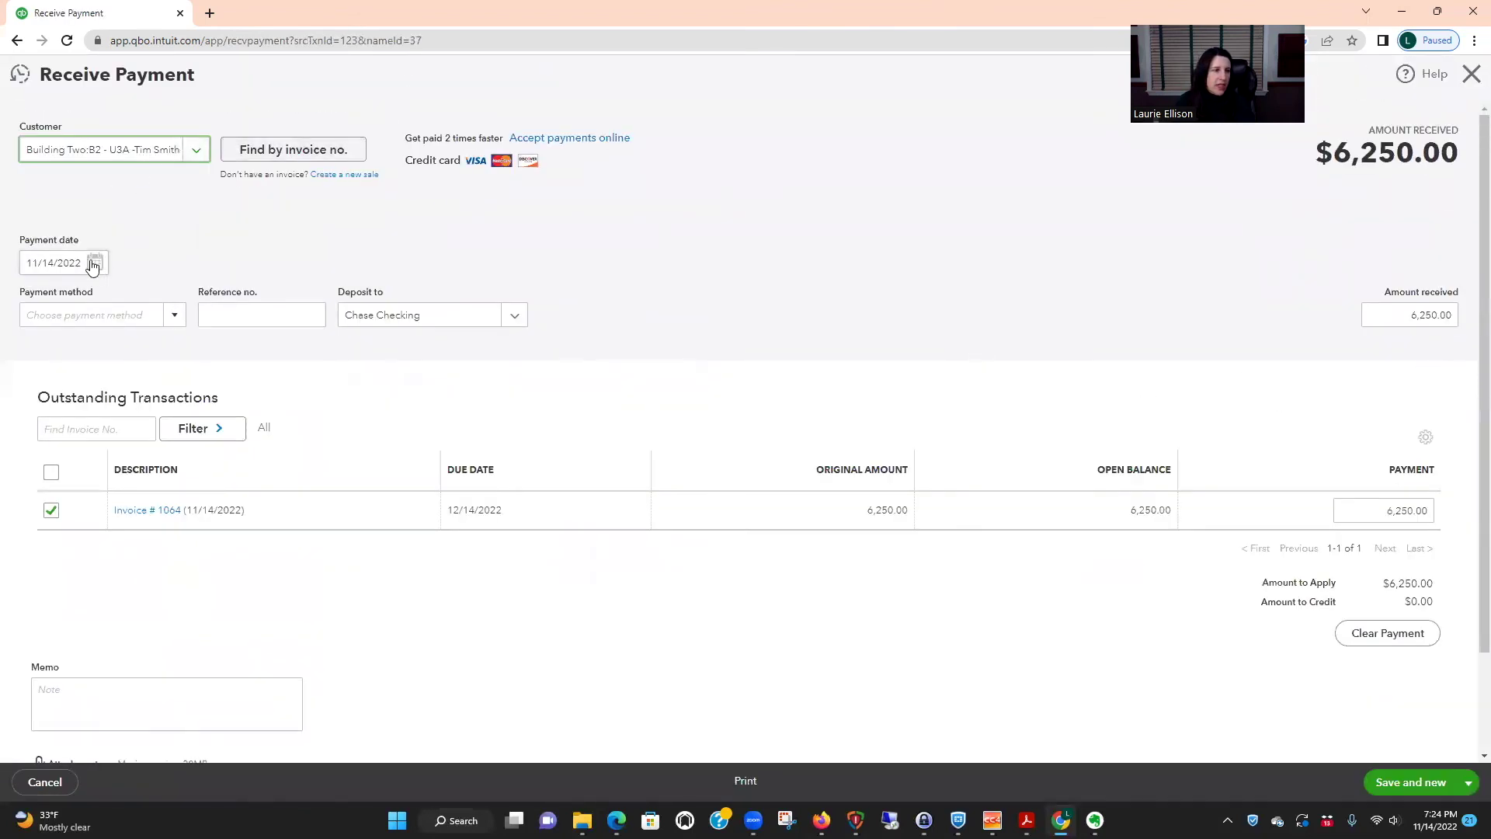
Step: Record the $6,250.00 payment by Check with reference no. 1234, then save and close
click(174, 315)
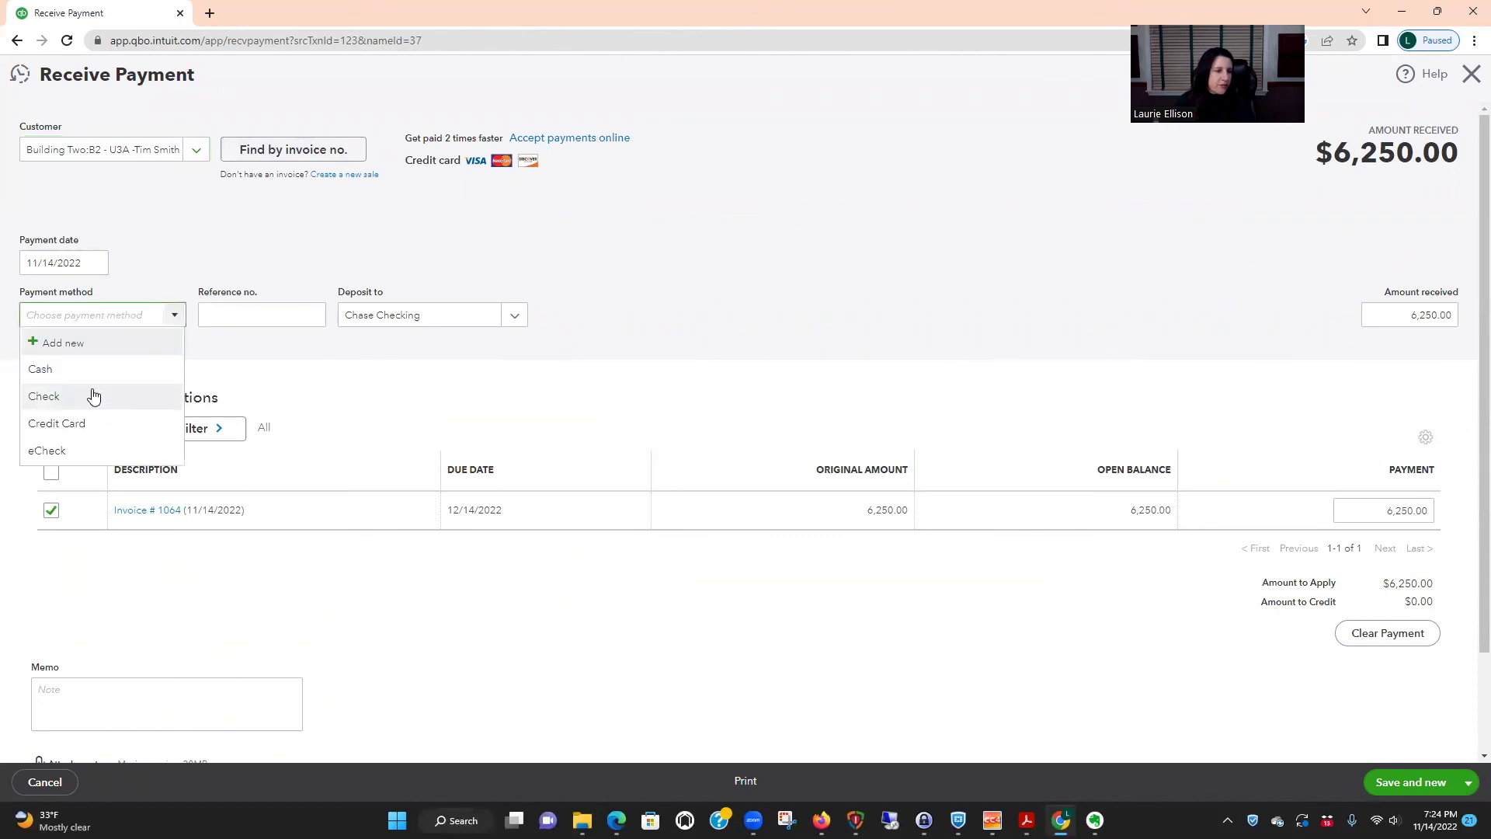
click(92, 394)
click(238, 316)
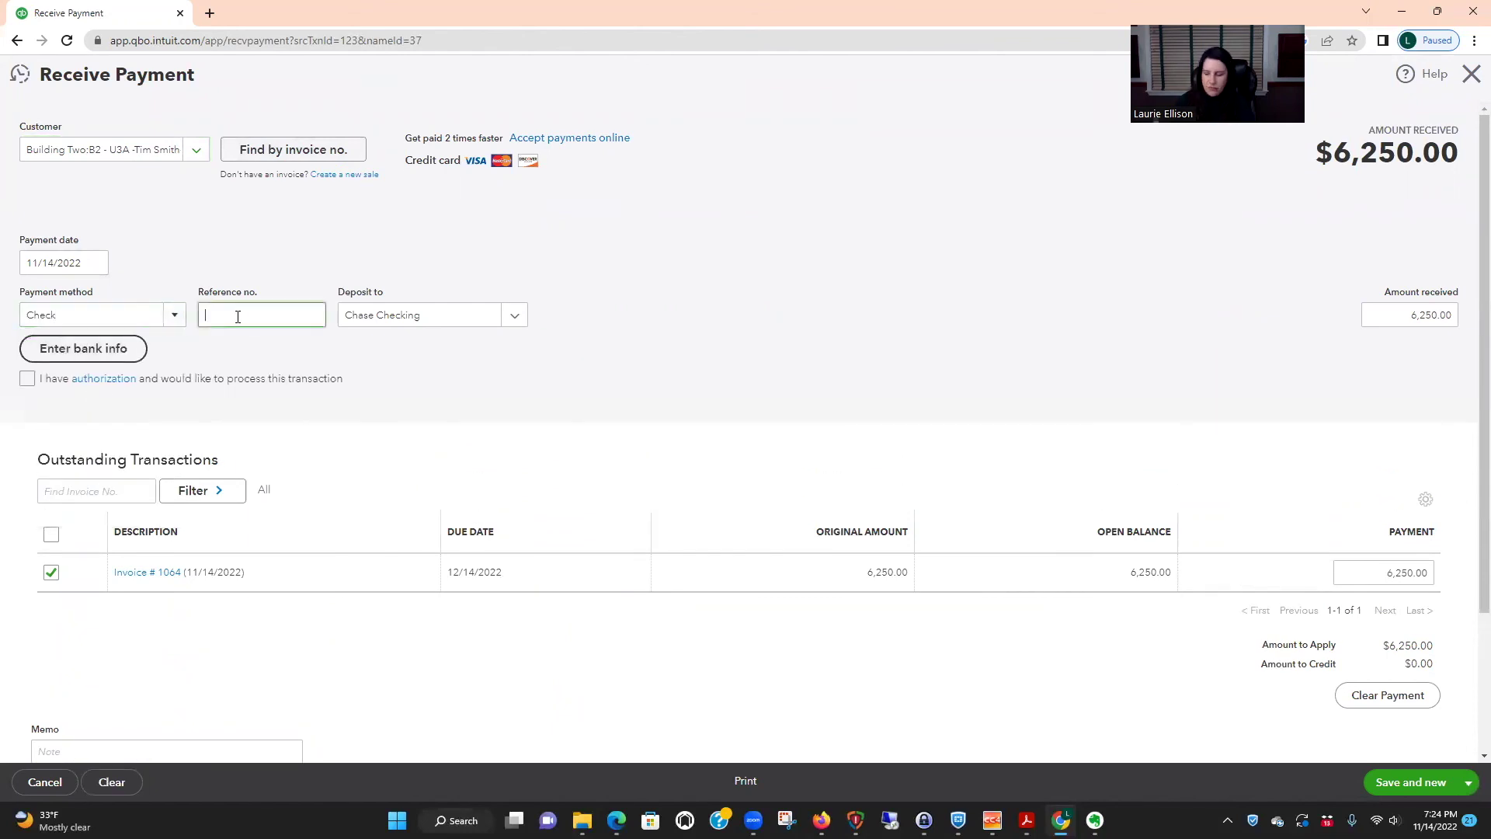
text(1234)
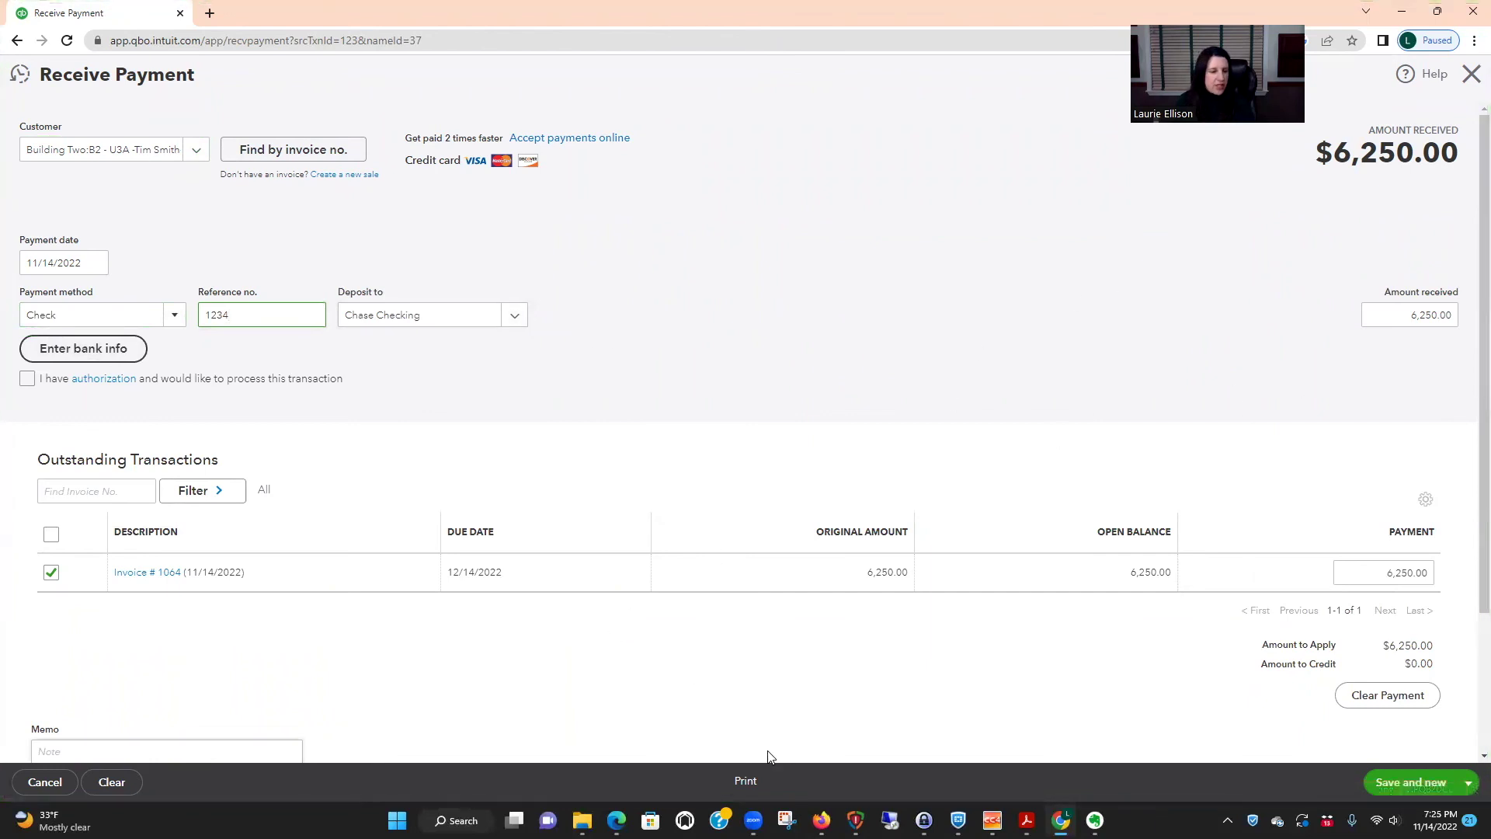
scroll(738, 714, down, 2)
scroll(716, 680, up, 2)
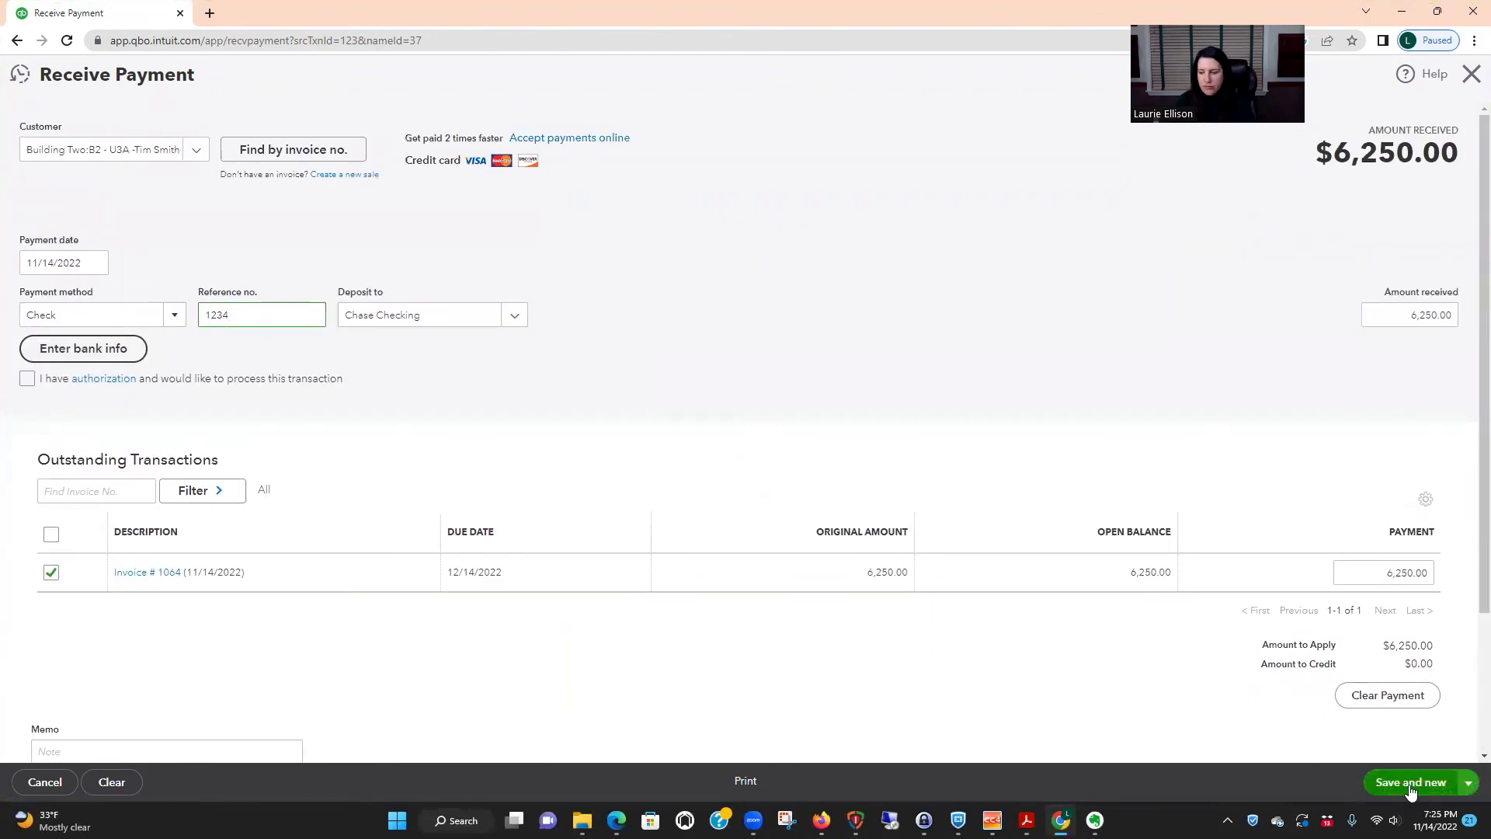
click(1468, 782)
click(1381, 732)
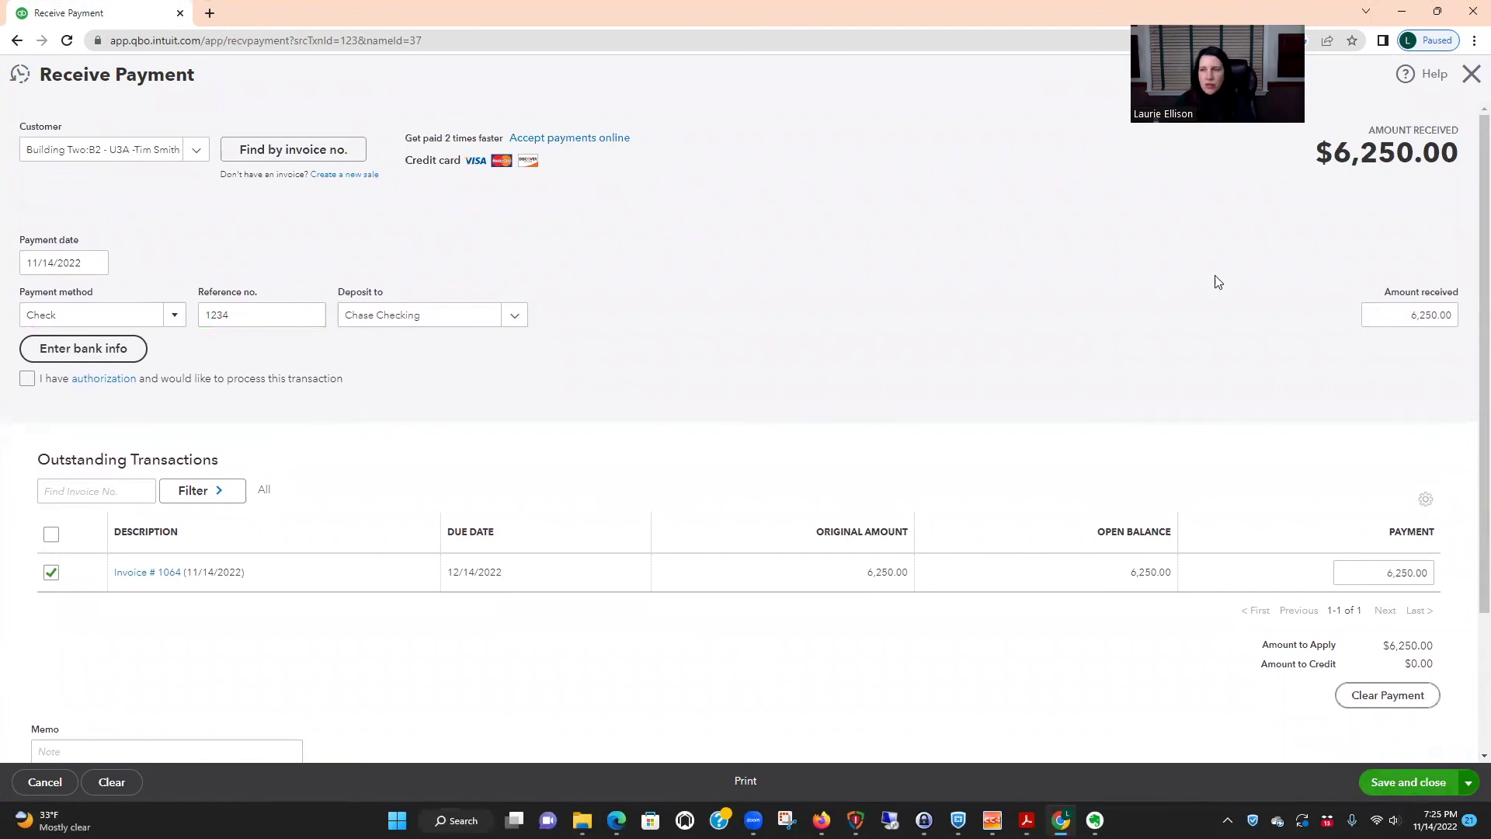